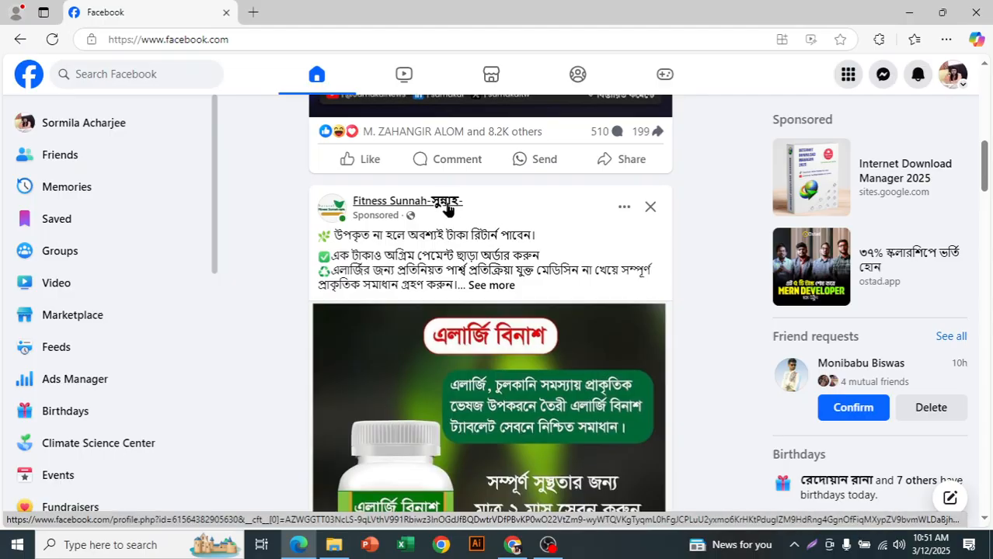
# Step: Open the Fitness Sunnah page from its sponsored post in a new browser tab and switch to that tab
pyautogui.moveTo(447, 210)
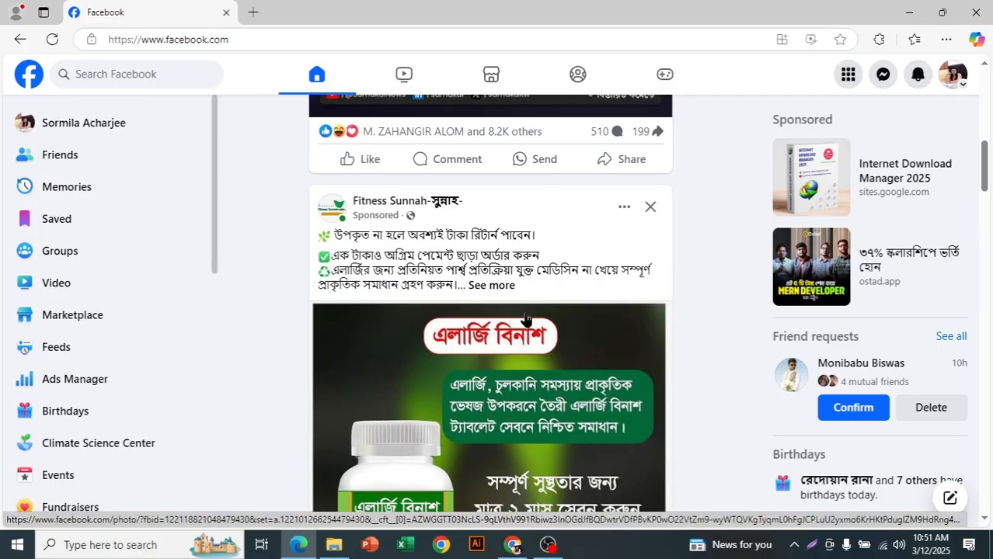
pyautogui.moveTo(368, 206)
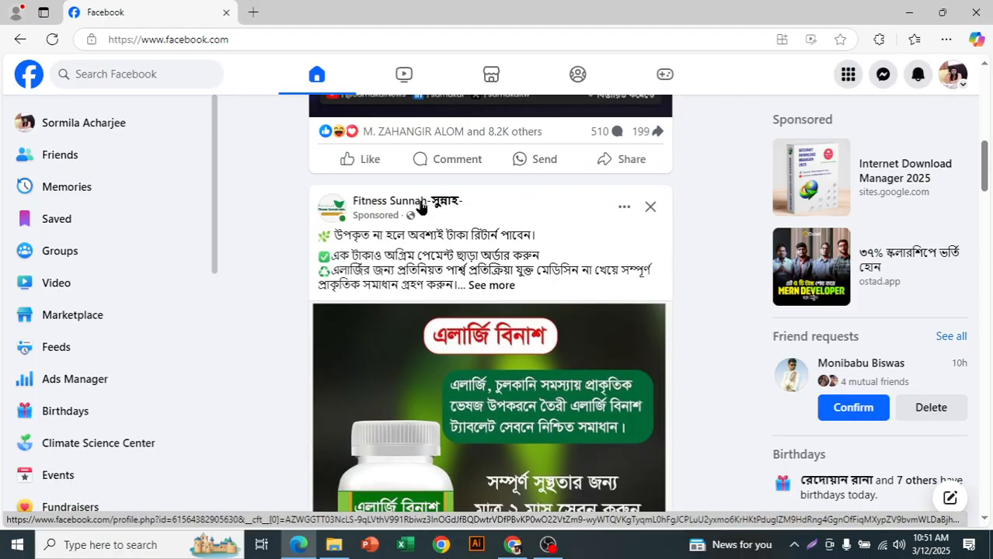
pyautogui.rightClick(426, 212)
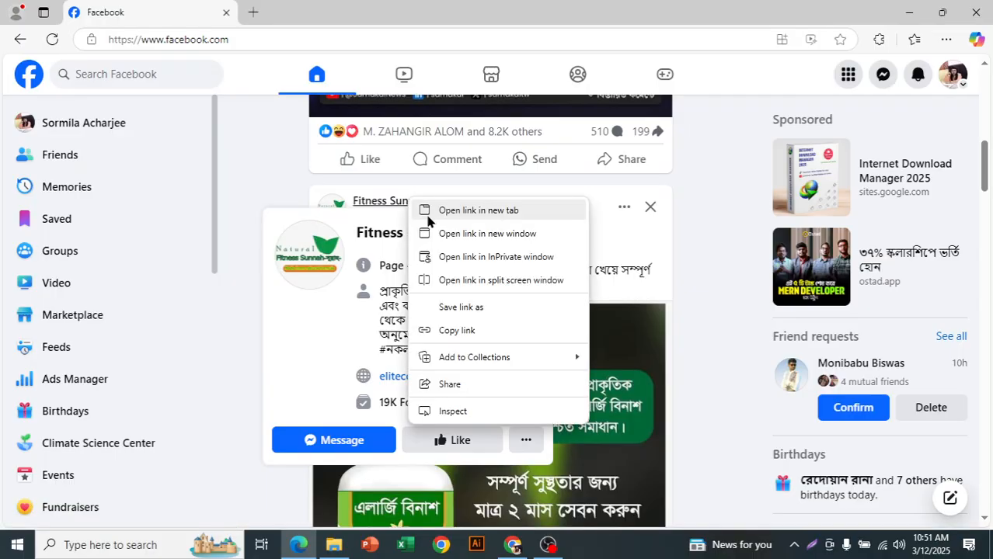
pyautogui.click(427, 217)
pyautogui.click(284, 7)
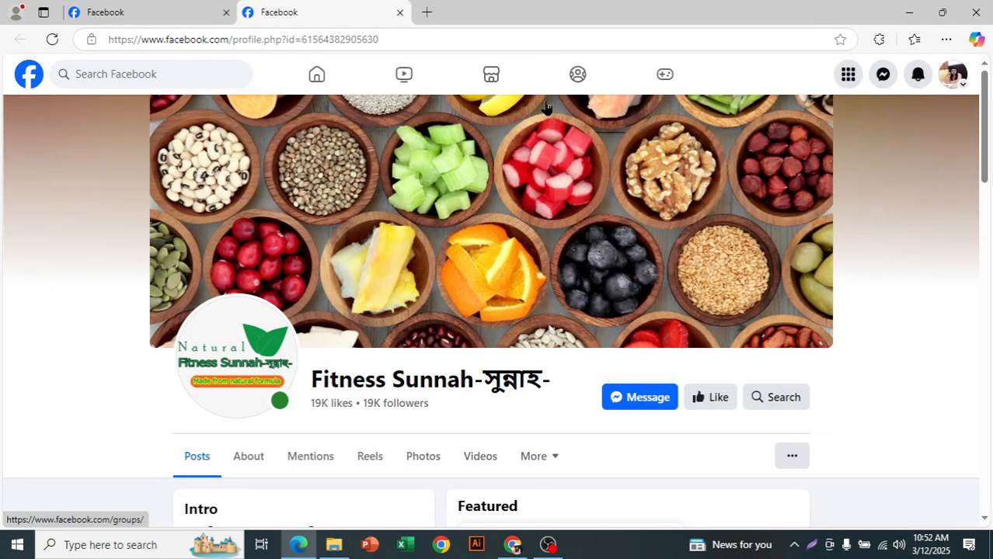
# Step: Look over the Fitness Sunnah page's cover, profile header, intro details and featured post
pyautogui.scroll(-3, 384, 392)
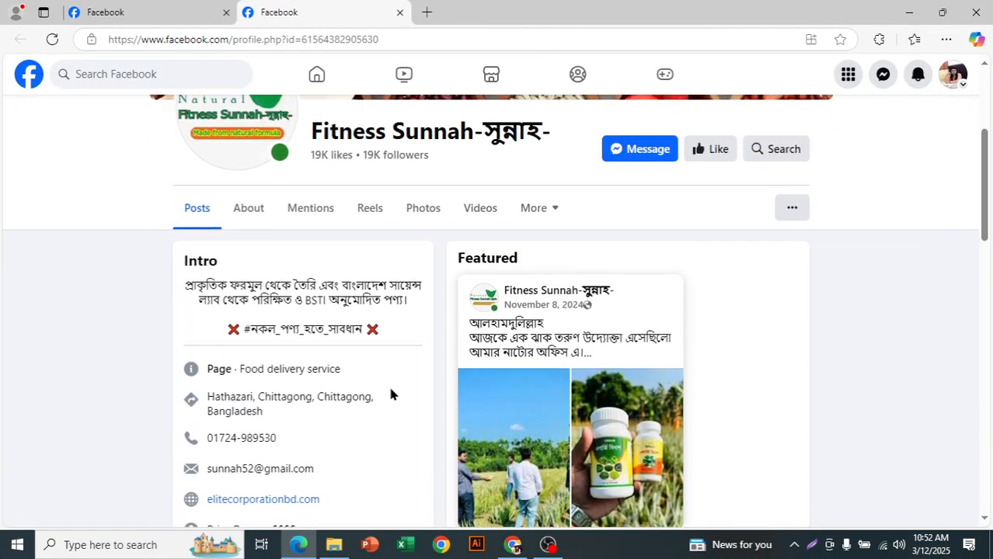
pyautogui.scroll(-1, 275, 373)
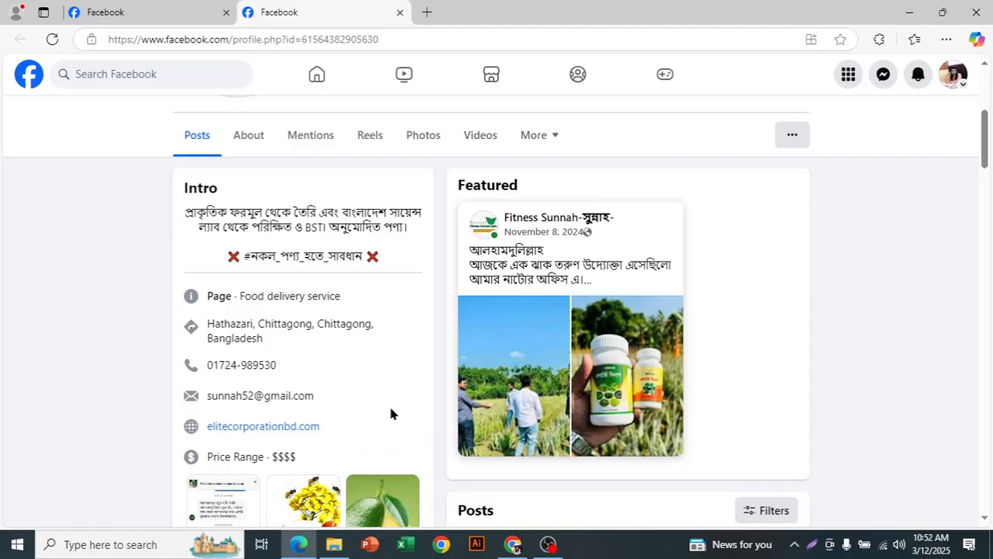
pyautogui.scroll(-3, 390, 413)
pyautogui.scroll(7, 429, 393)
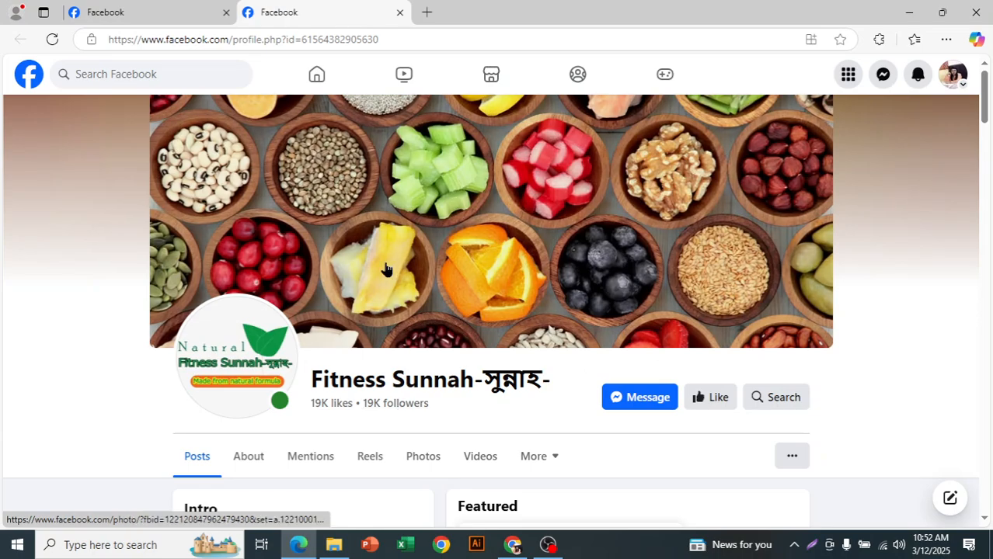
pyautogui.scroll(-1, 795, 375)
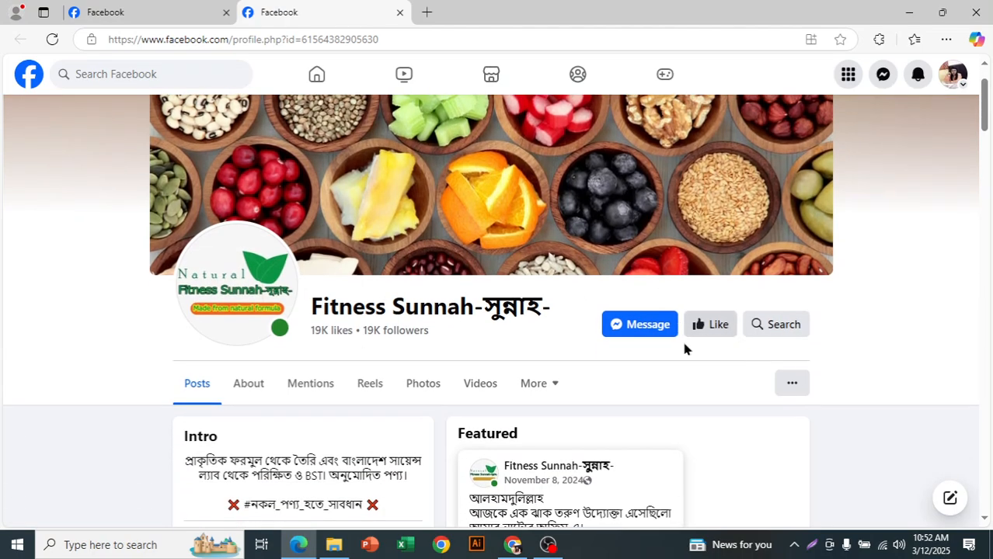
pyautogui.scroll(-3, 521, 307)
pyautogui.scroll(4, 532, 323)
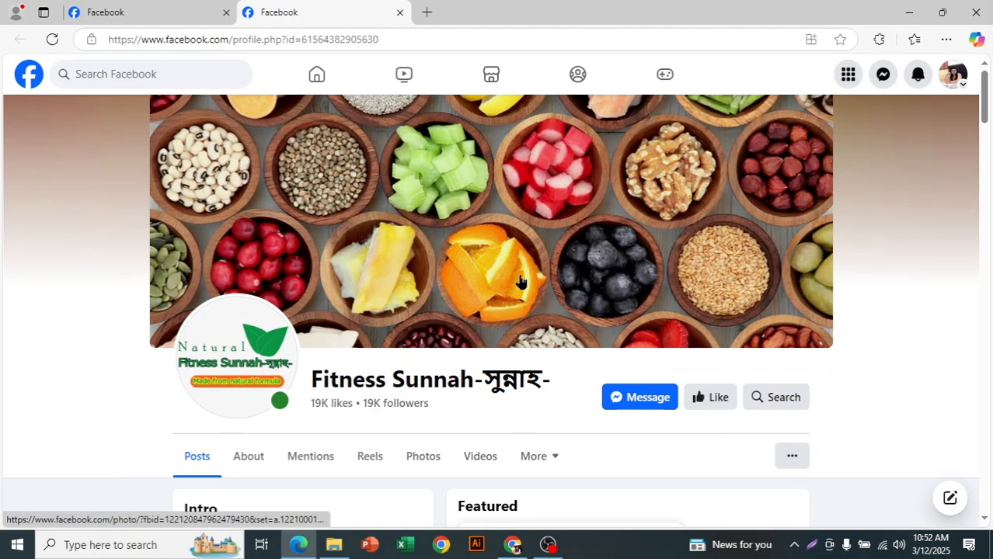
# Step: Return to the Facebook feed and open the list of Pages managed by the account
pyautogui.click(105, 9)
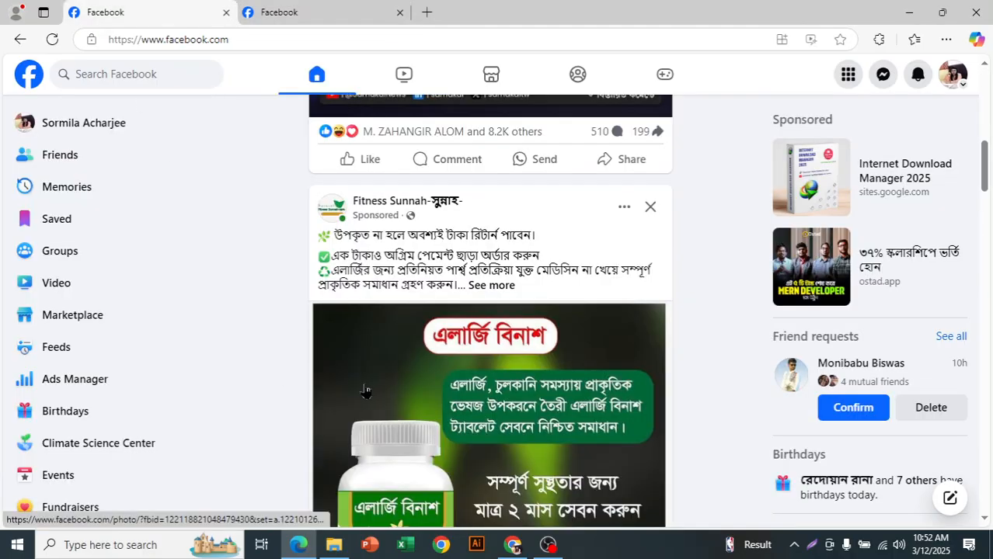
pyautogui.scroll(-2, 109, 348)
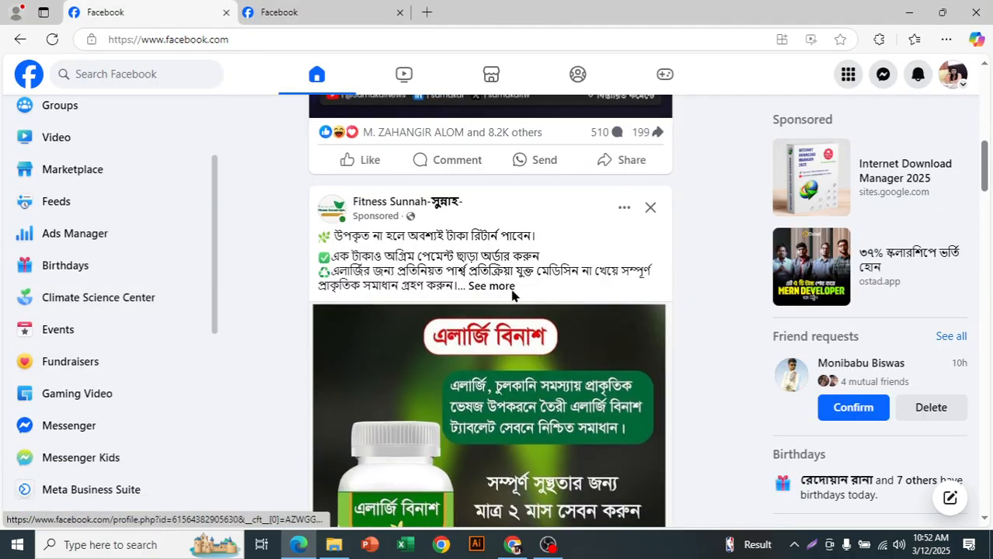
pyautogui.scroll(3, 490, 311)
pyautogui.scroll(2, 49, 256)
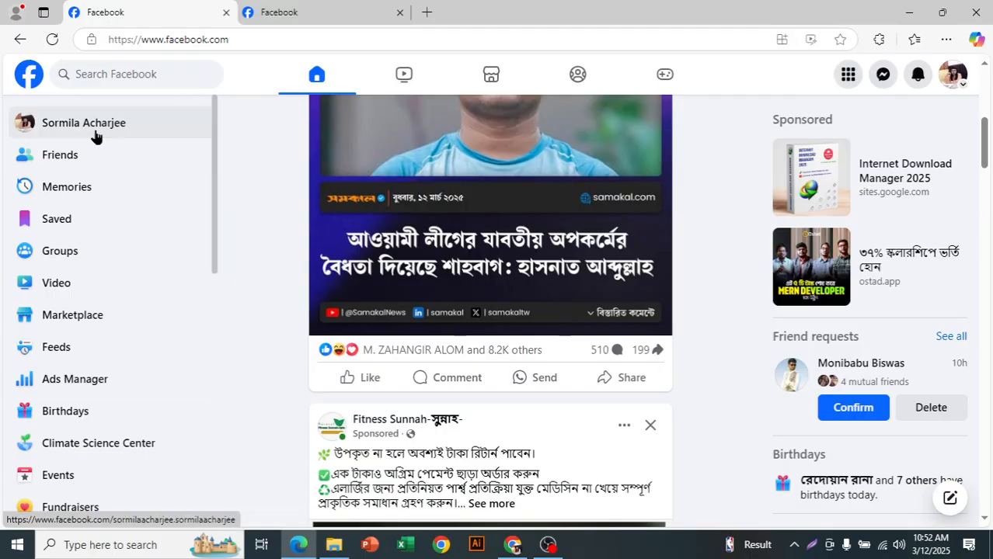
pyautogui.scroll(-1, 96, 154)
pyautogui.scroll(-6, 96, 154)
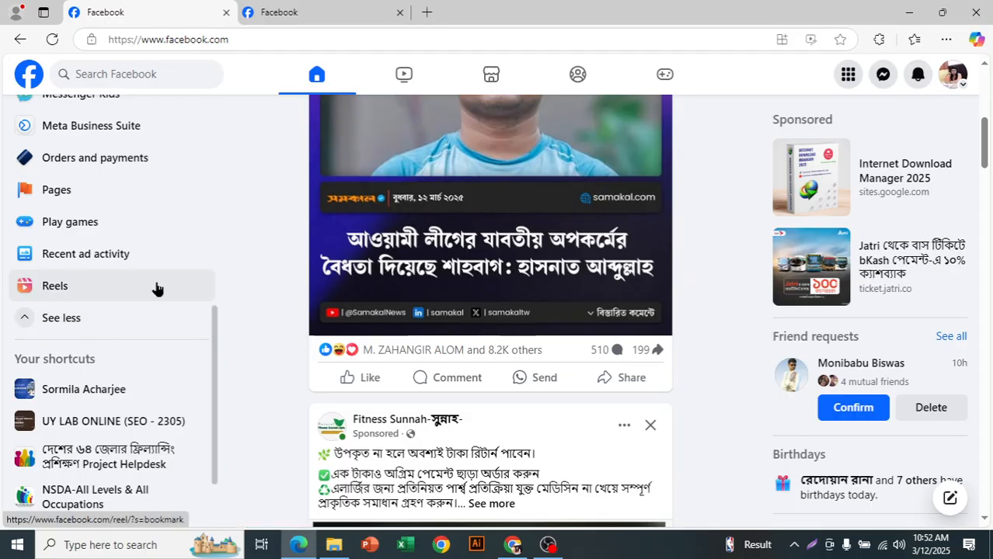
pyautogui.scroll(1, 97, 221)
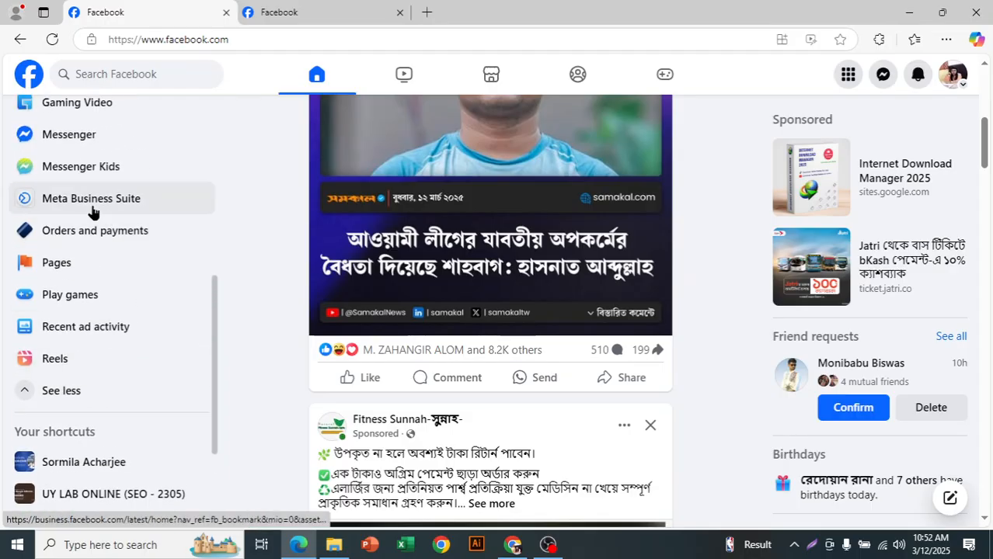
pyautogui.click(52, 269)
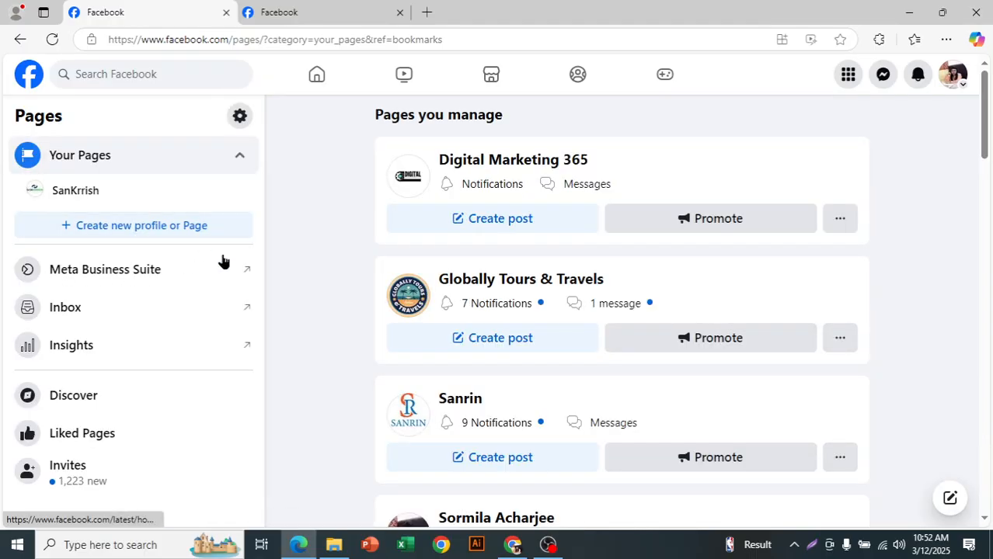
# Step: Examine the Pages you manage list
pyautogui.scroll(-1, 223, 268)
pyautogui.scroll(1, 548, 273)
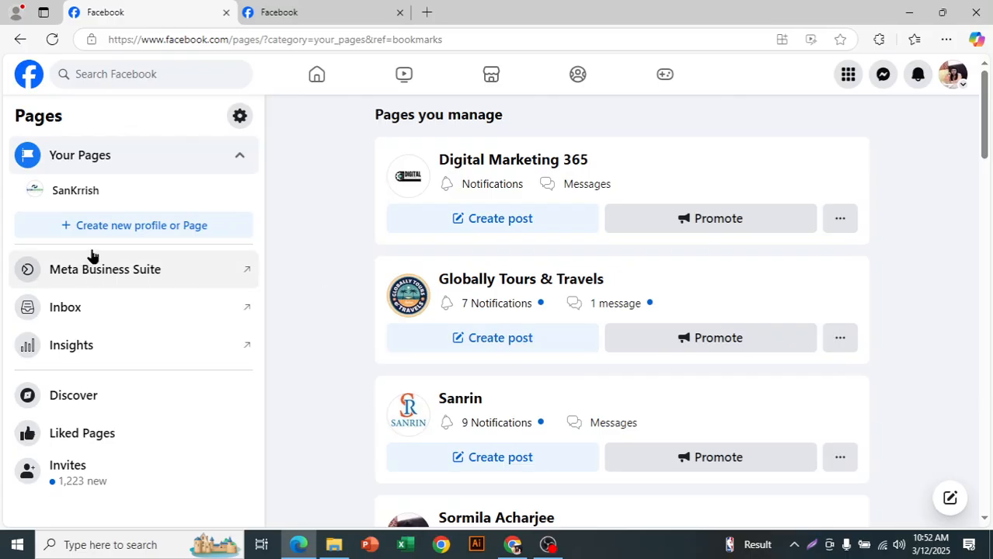
pyautogui.moveTo(372, 117); pyautogui.dragTo(538, 119)
pyautogui.click(539, 118)
pyautogui.scroll(-3, 509, 403)
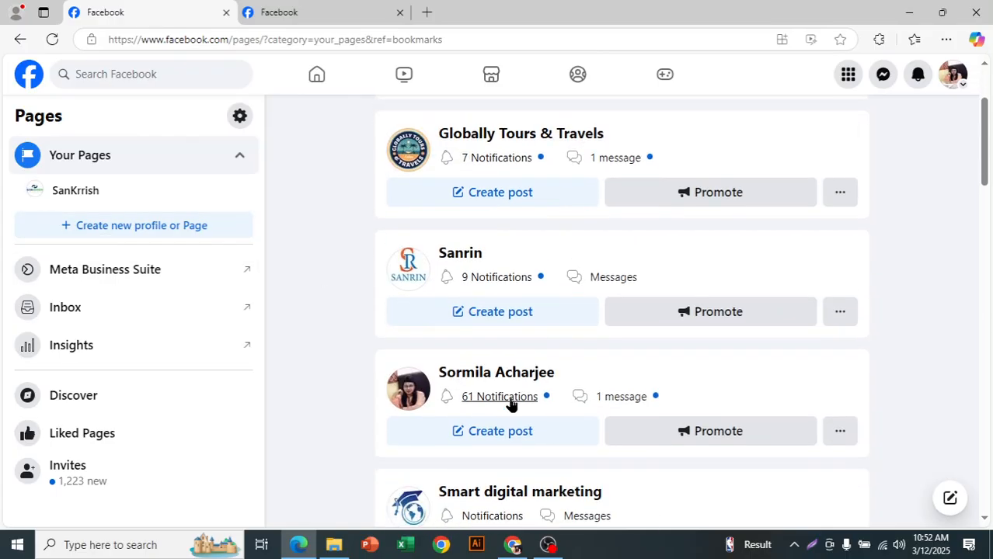
pyautogui.scroll(-9, 548, 354)
pyautogui.scroll(4, 544, 353)
pyautogui.scroll(5, 543, 353)
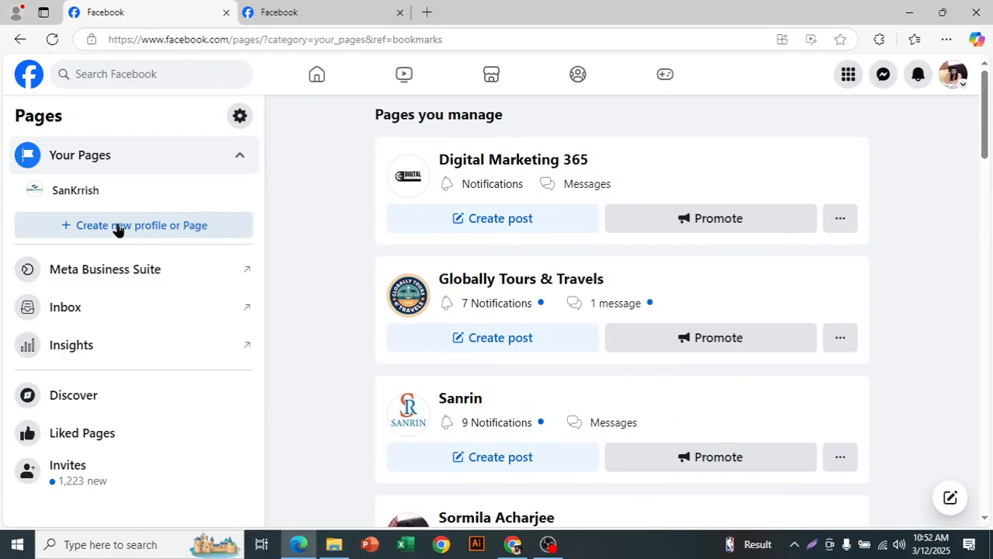
# Step: Start creating a new Public Page and continue to the page details form
pyautogui.click(147, 226)
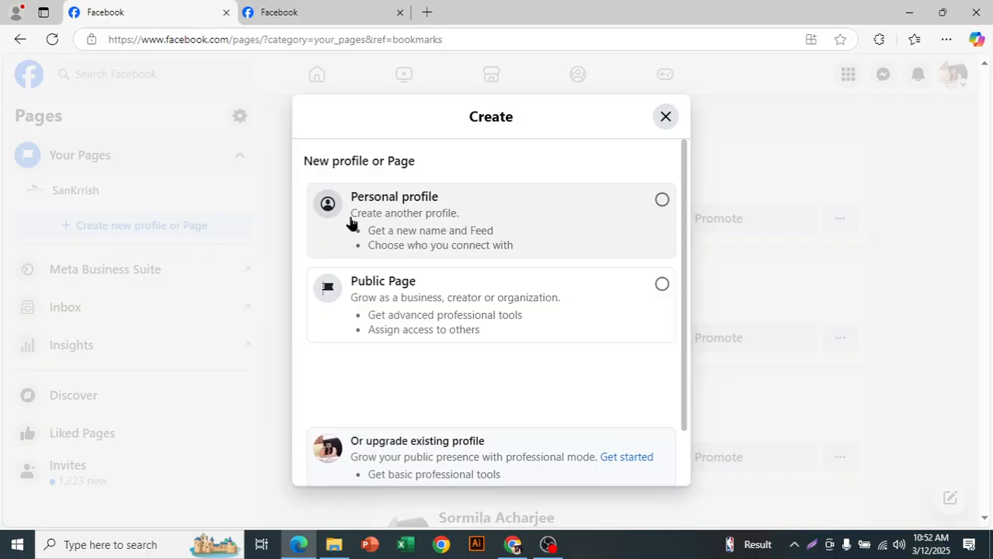
pyautogui.scroll(-1, 627, 392)
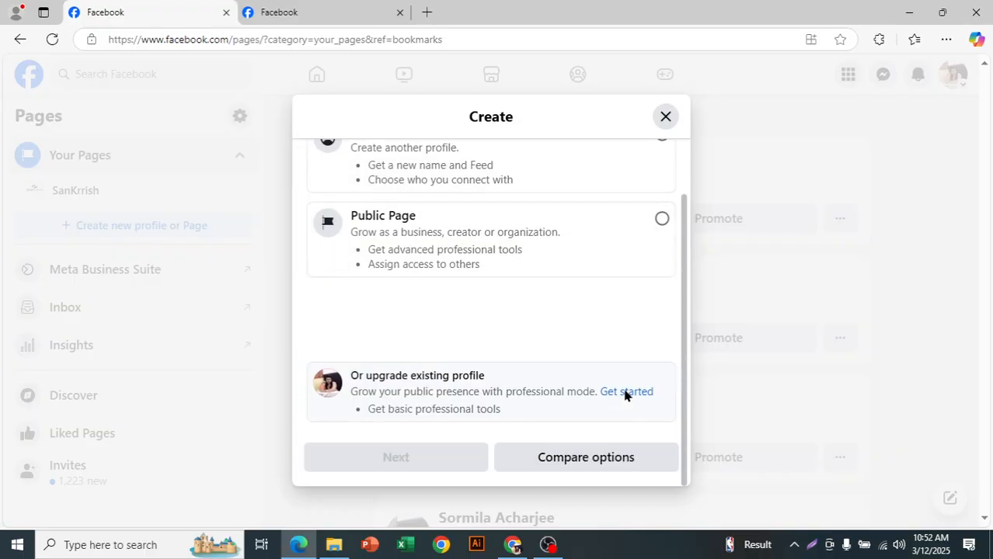
pyautogui.scroll(1, 626, 333)
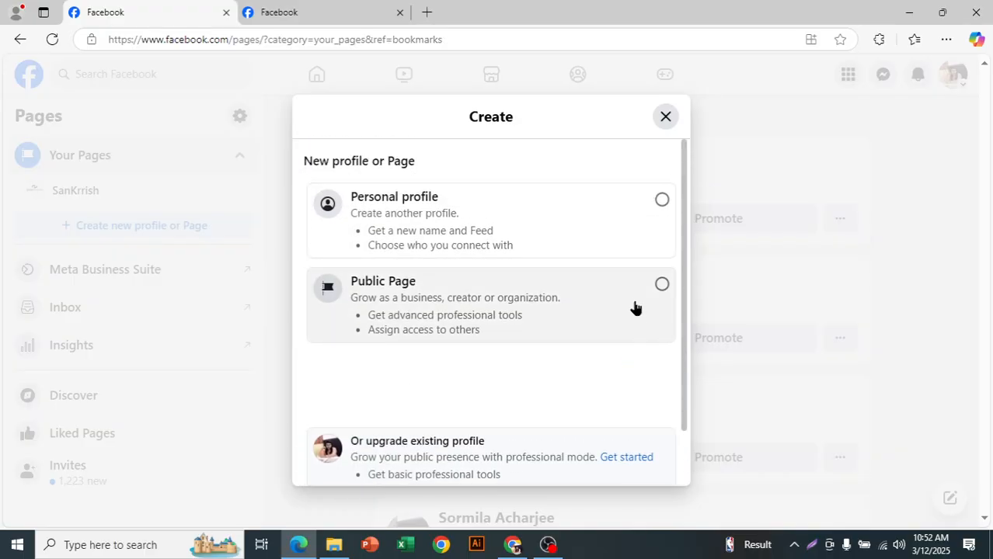
pyautogui.click(637, 314)
pyautogui.scroll(-1, 565, 342)
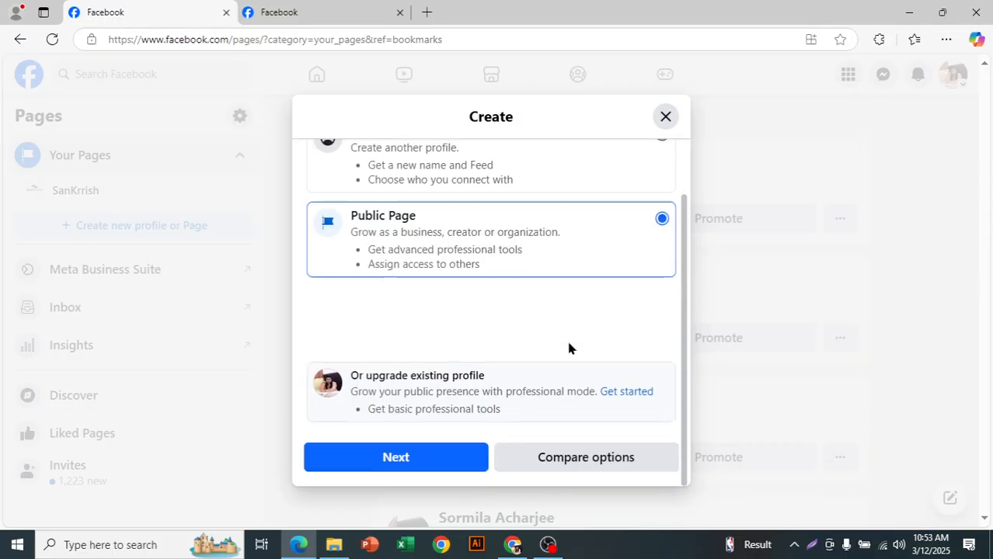
pyautogui.click(411, 464)
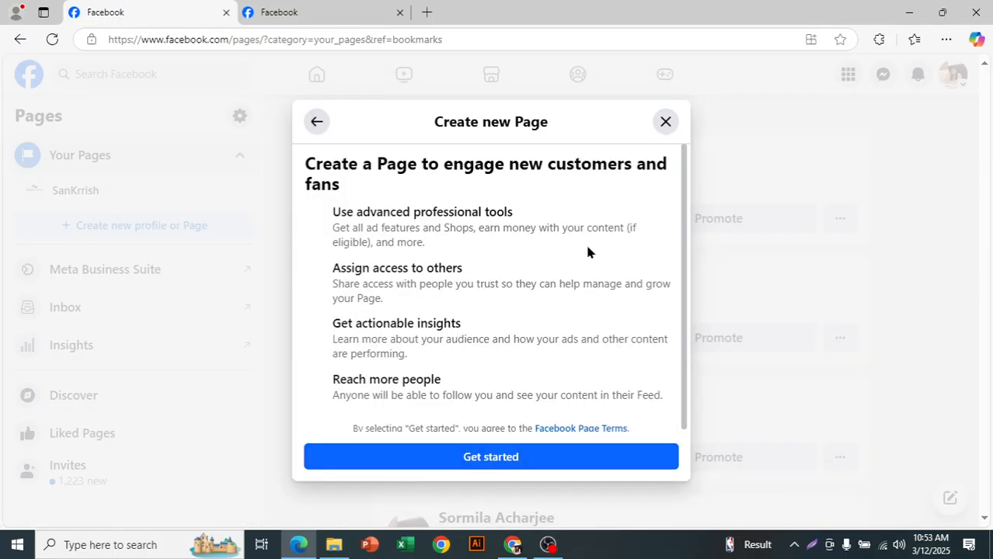
pyautogui.scroll(-3, 566, 378)
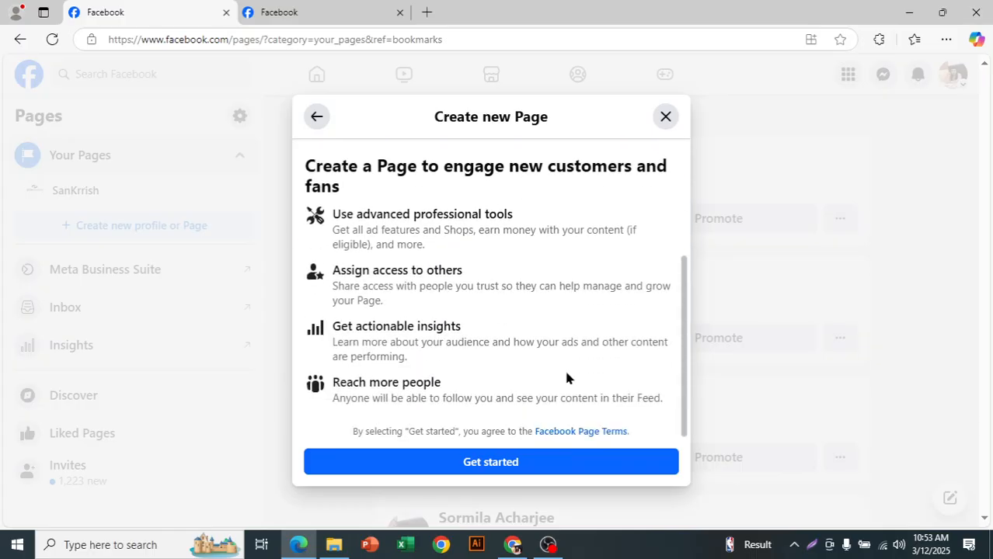
pyautogui.click(528, 466)
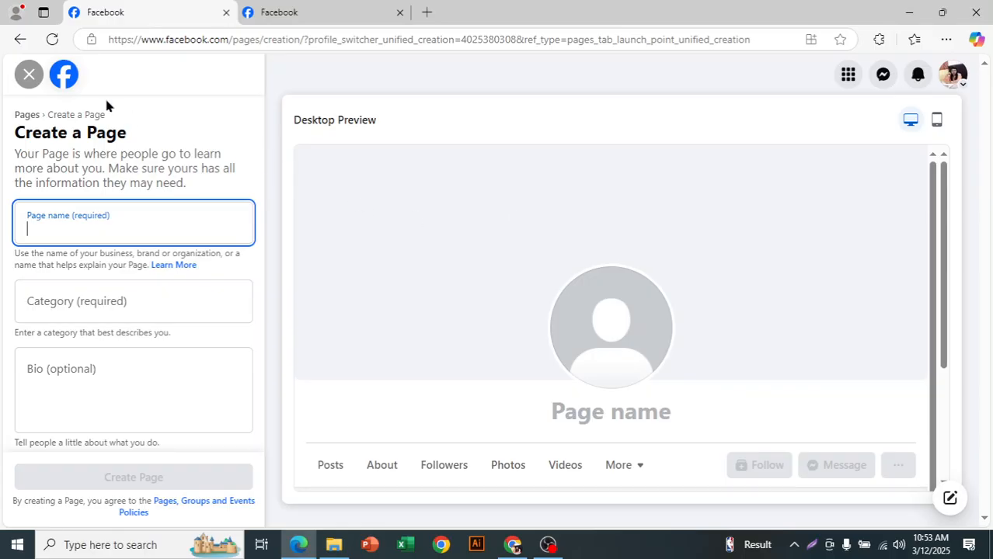
pyautogui.moveTo(26, 132); pyautogui.dragTo(147, 155)
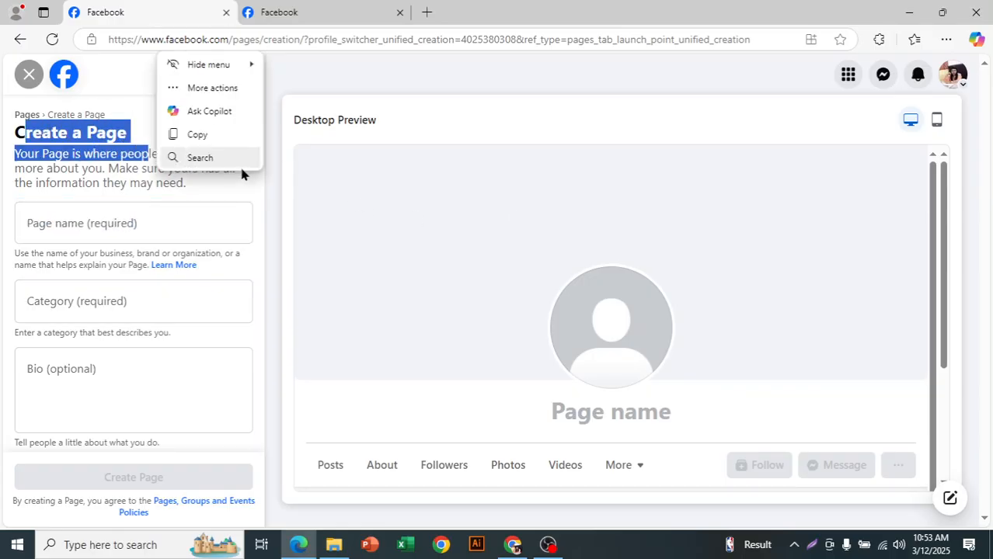
pyautogui.click(251, 187)
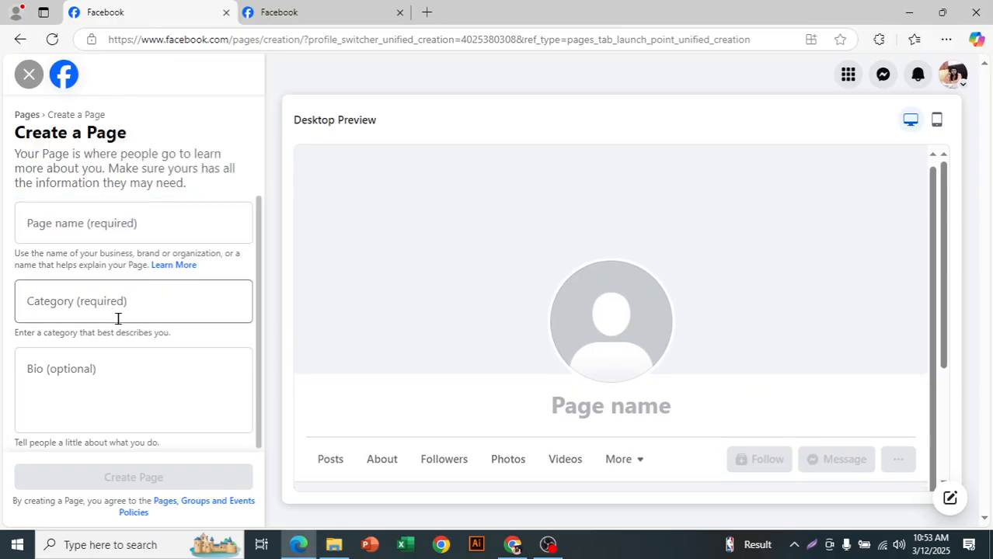
pyautogui.click(132, 223)
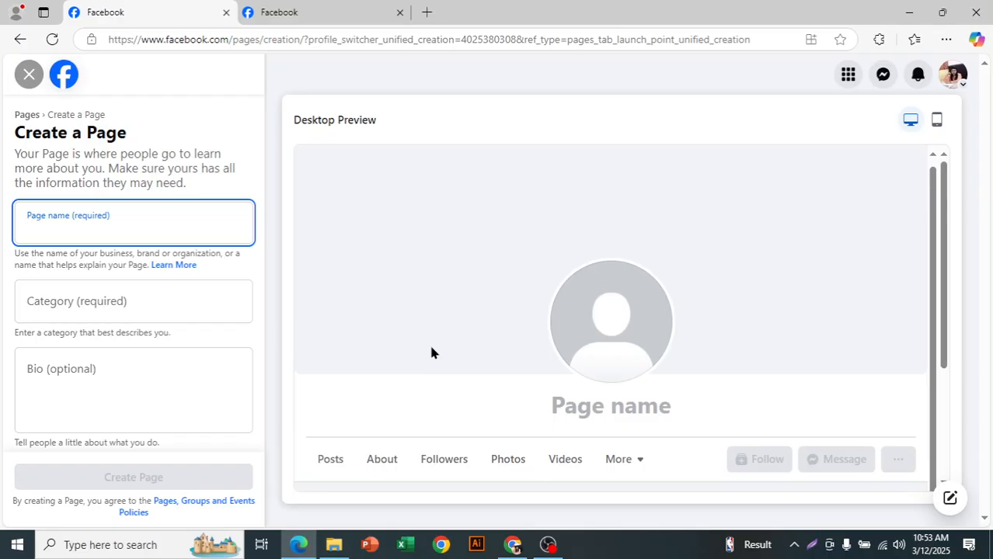
pyautogui.write('BCC')
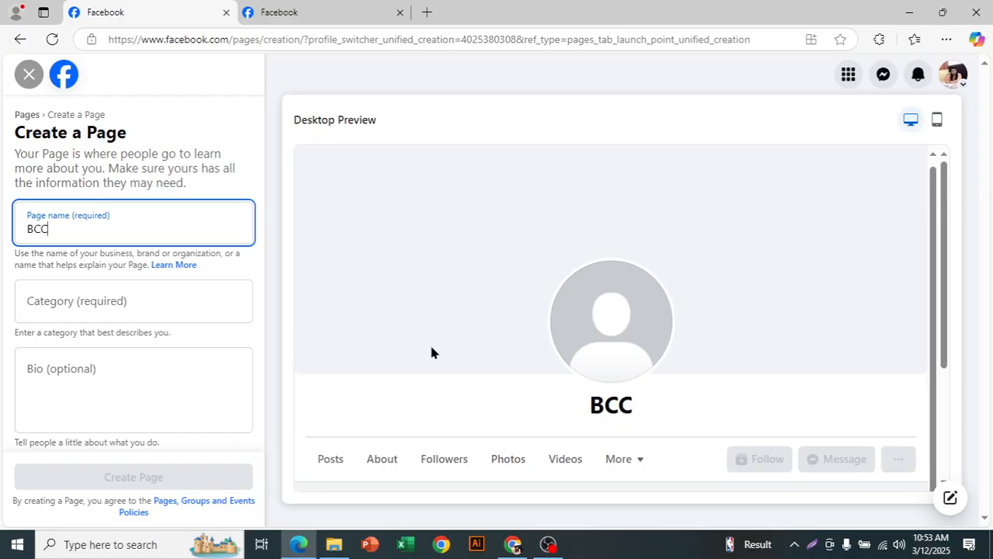
pyautogui.press('BackSpace')
pyautogui.press('BackSpace')
pyautogui.press('BackSpace')
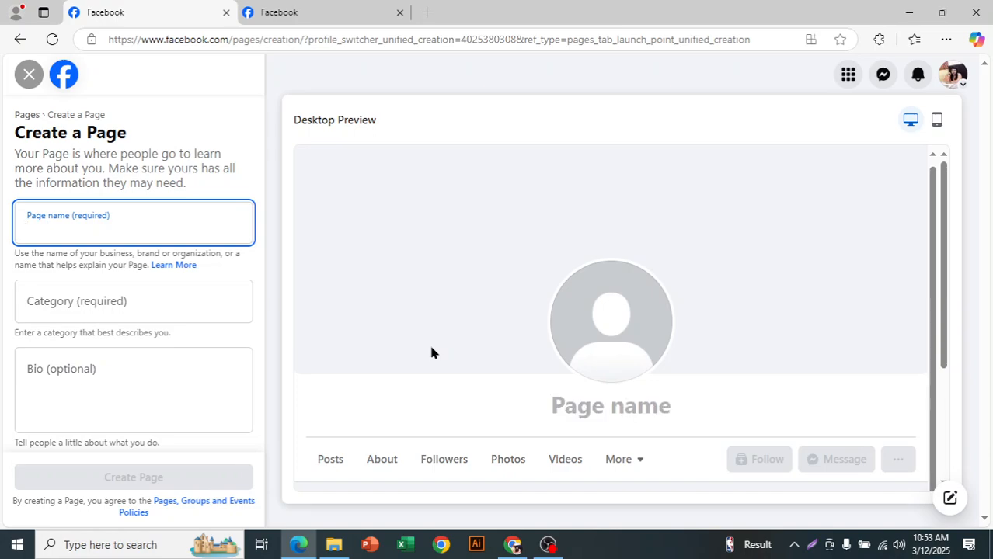
# Step: Enter "DM Faridpur" as the name of the new page
pyautogui.write('DM ')
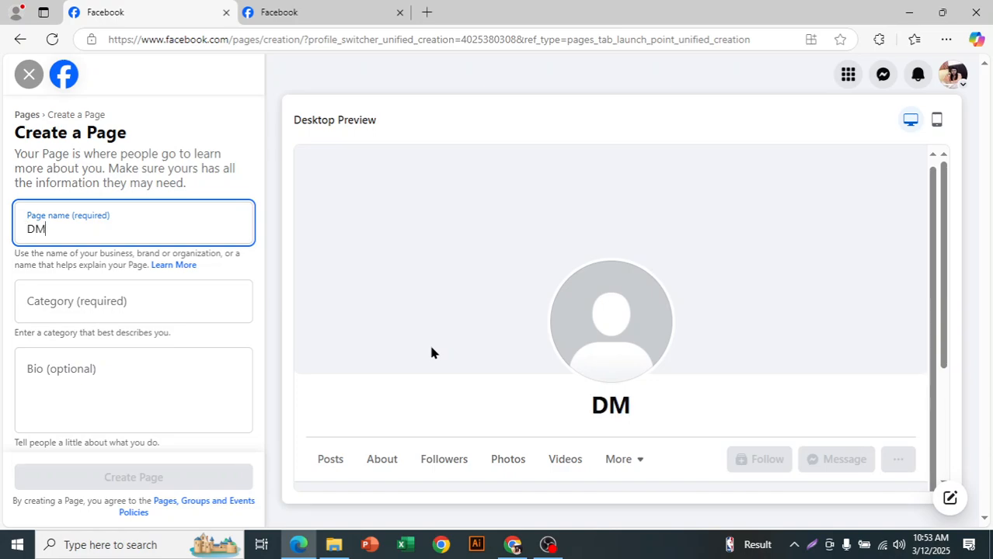
pyautogui.write('Fa')
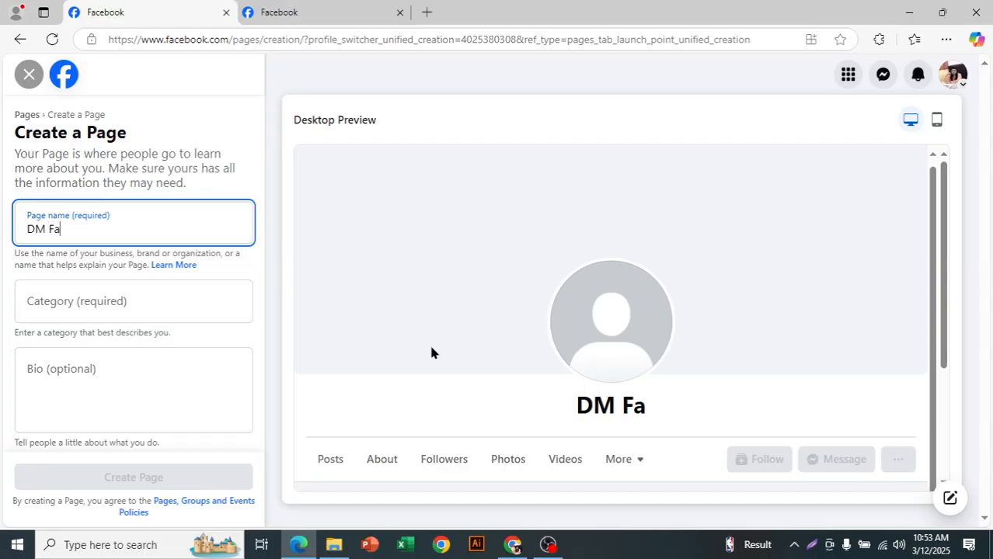
pyautogui.write('ridpur')
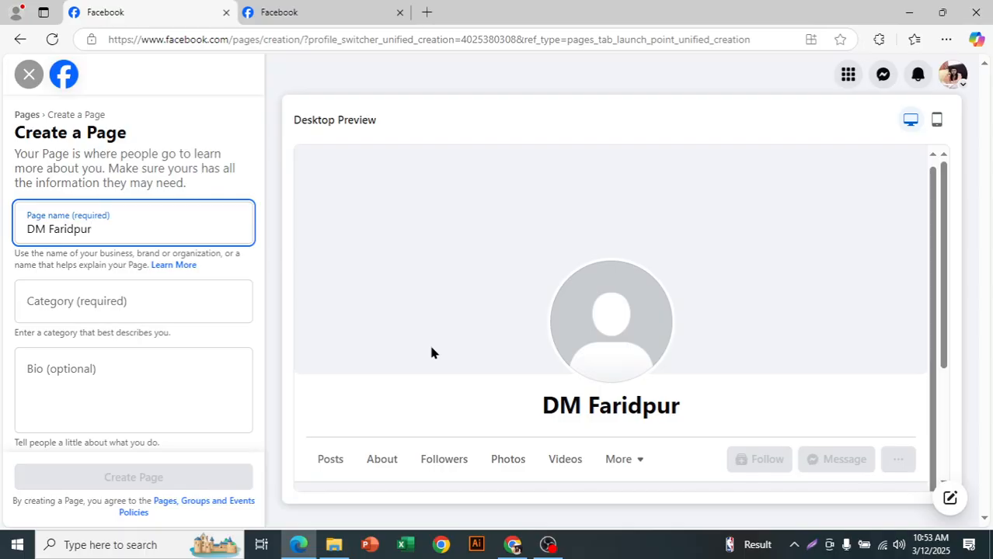
# Step: Set the new page's categories to Digital creator and Social Media Agency
pyautogui.click(114, 297)
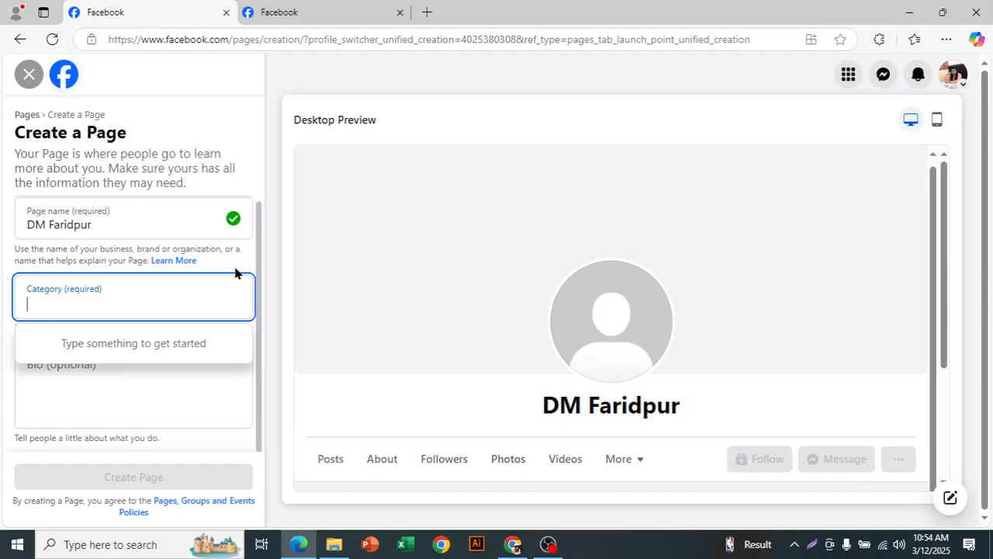
pyautogui.write('digi')
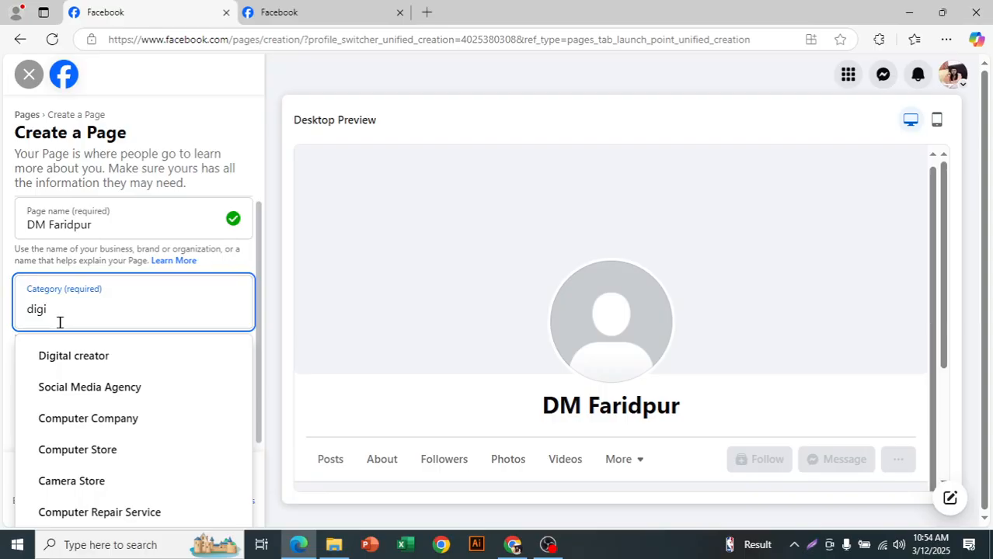
pyautogui.scroll(-1, 167, 403)
pyautogui.scroll(1, 167, 405)
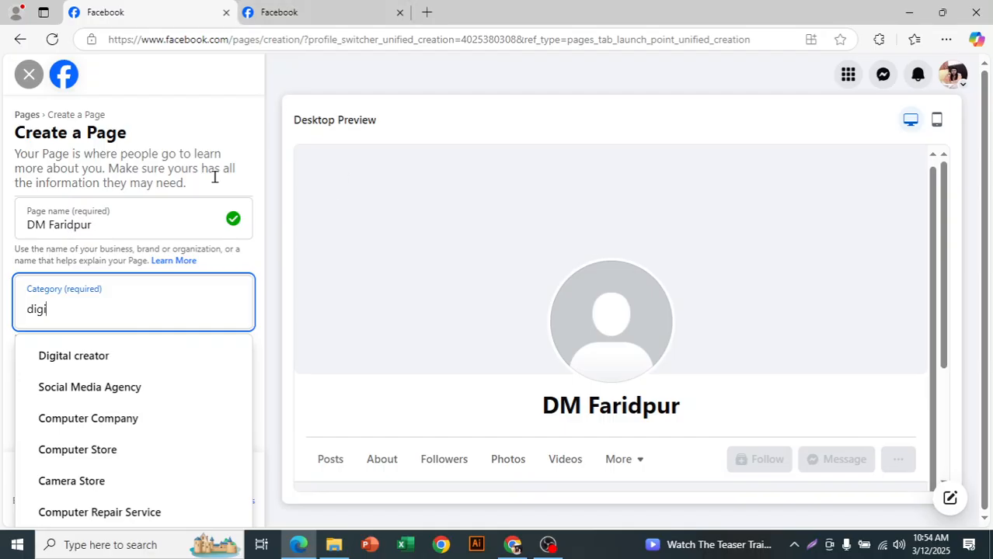
pyautogui.click(110, 359)
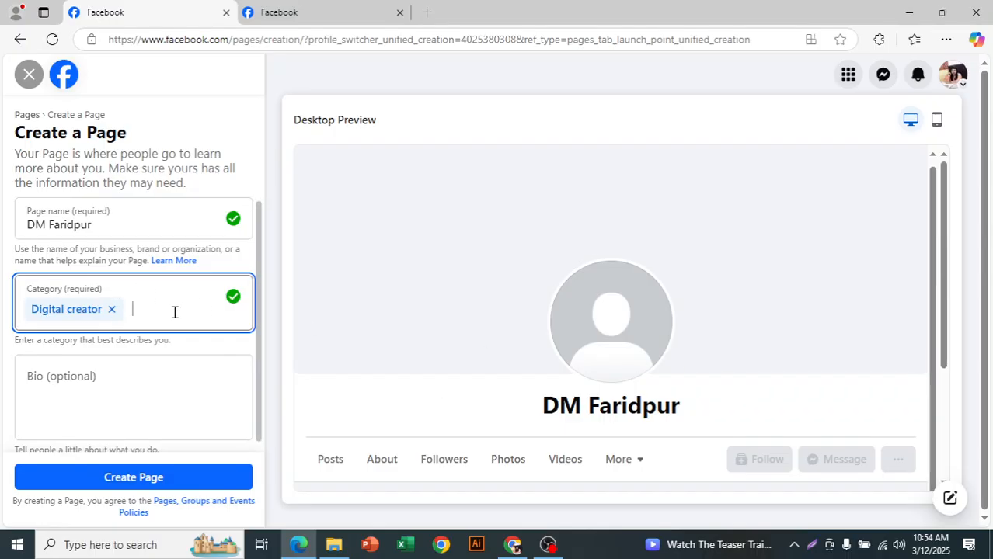
pyautogui.write('digit')
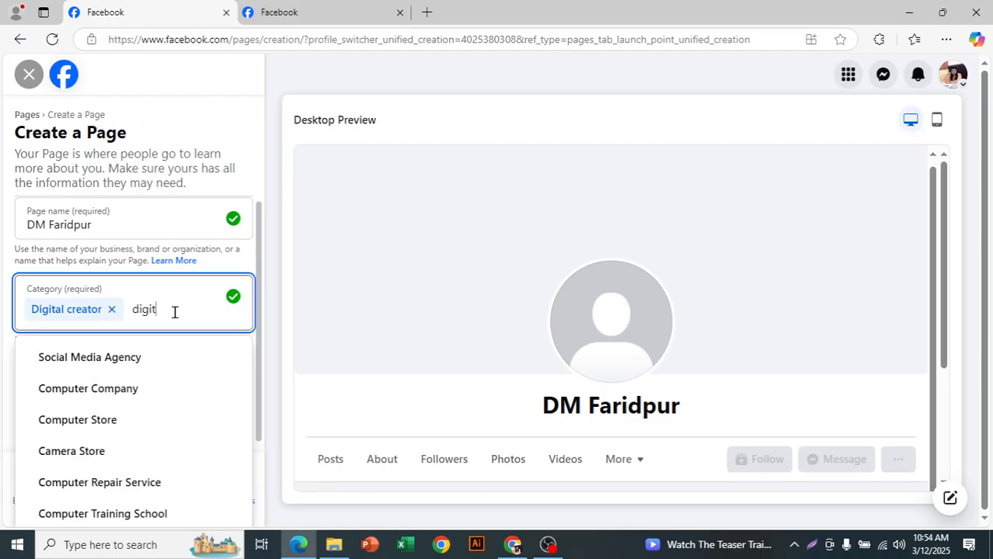
pyautogui.click(159, 354)
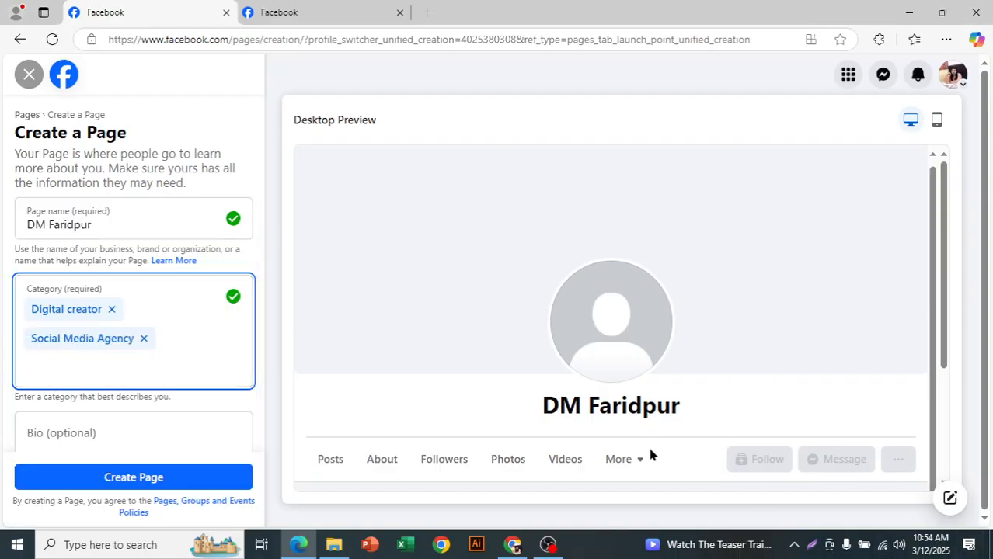
# Step: Leave the optional bio empty and create the page
pyautogui.scroll(-1, 215, 344)
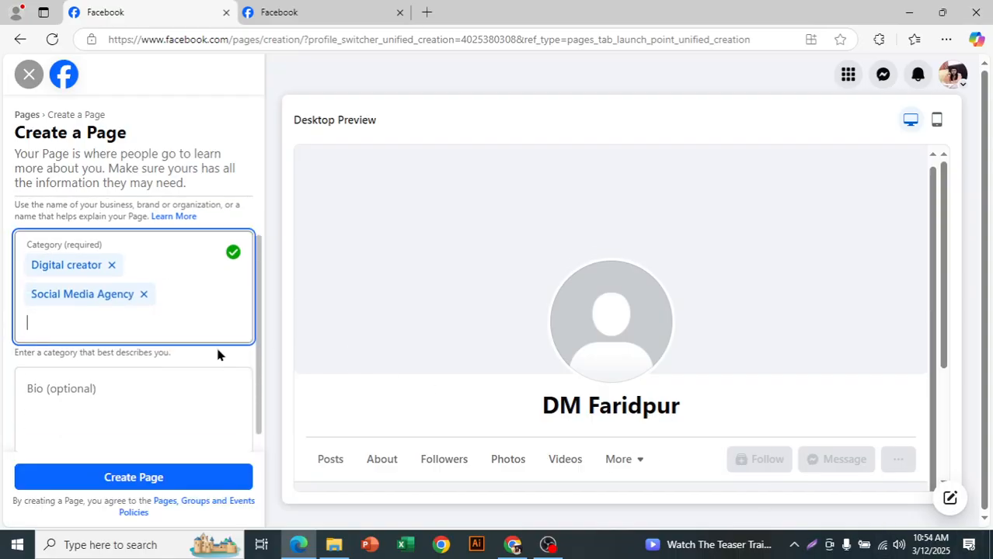
pyautogui.click(49, 367)
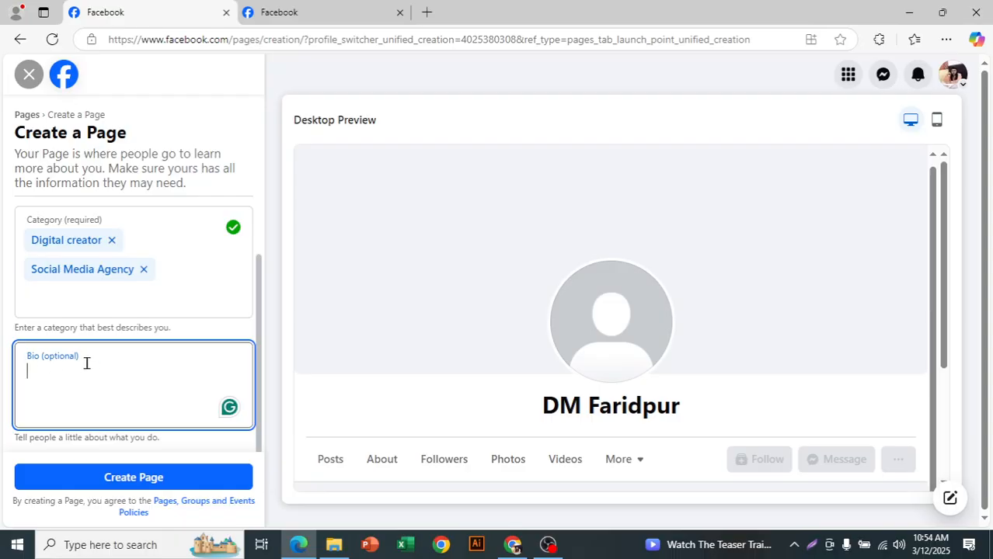
pyautogui.scroll(2, 109, 388)
pyautogui.scroll(-2, 124, 379)
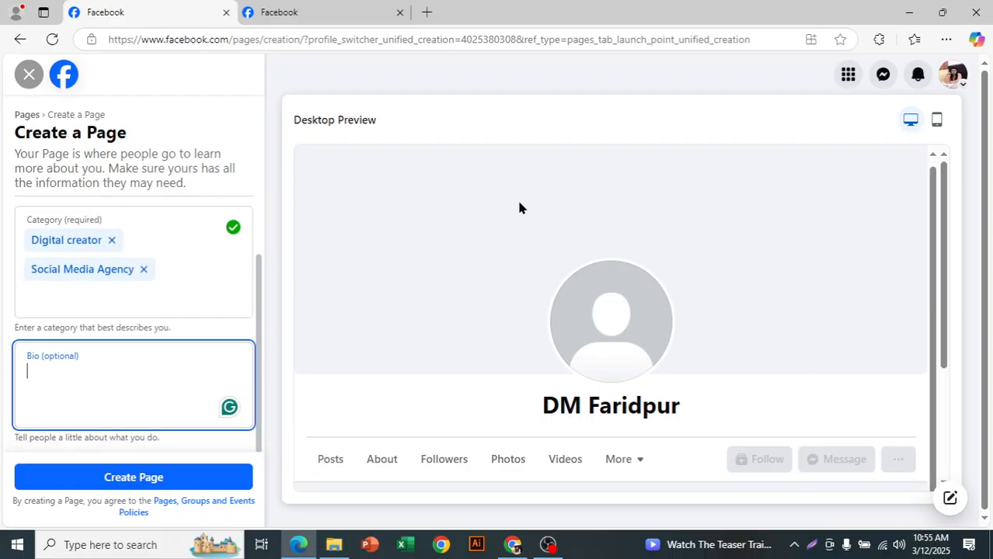
pyautogui.click(149, 477)
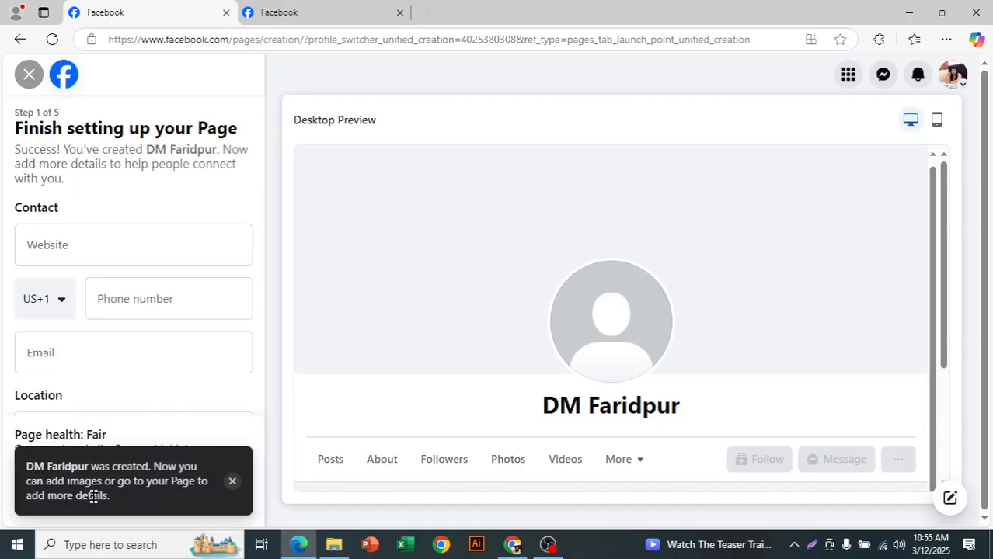
pyautogui.moveTo(15, 125); pyautogui.dragTo(240, 141)
pyautogui.click(187, 150)
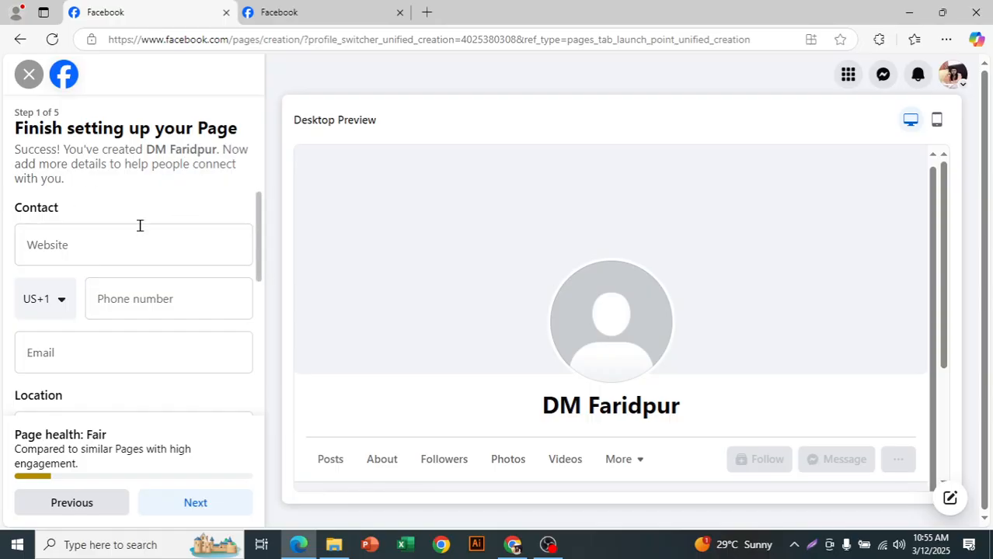
# Step: Open the Daraz site in a new browser tab and copy its address into the page's Website field
pyautogui.click(125, 253)
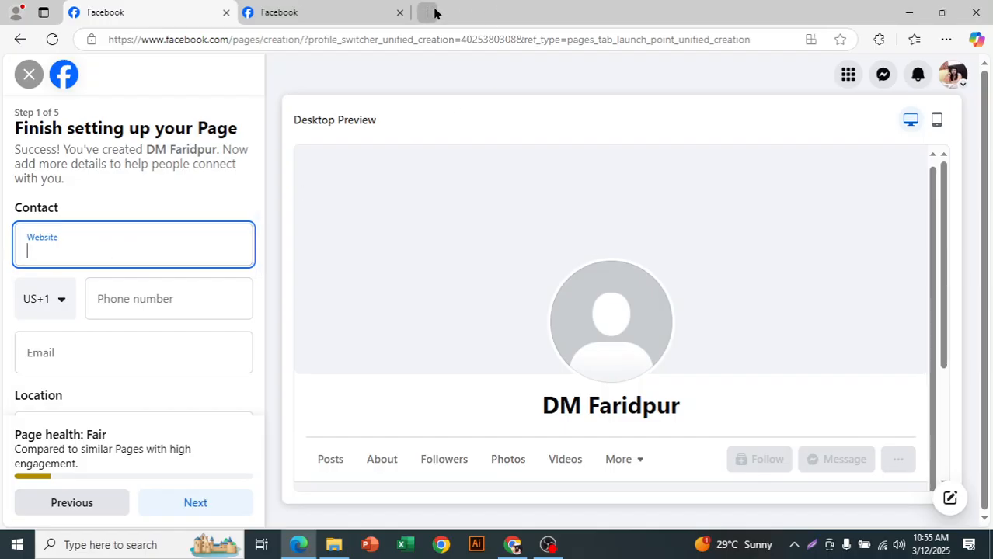
pyautogui.hotkey('ctrl', 't')
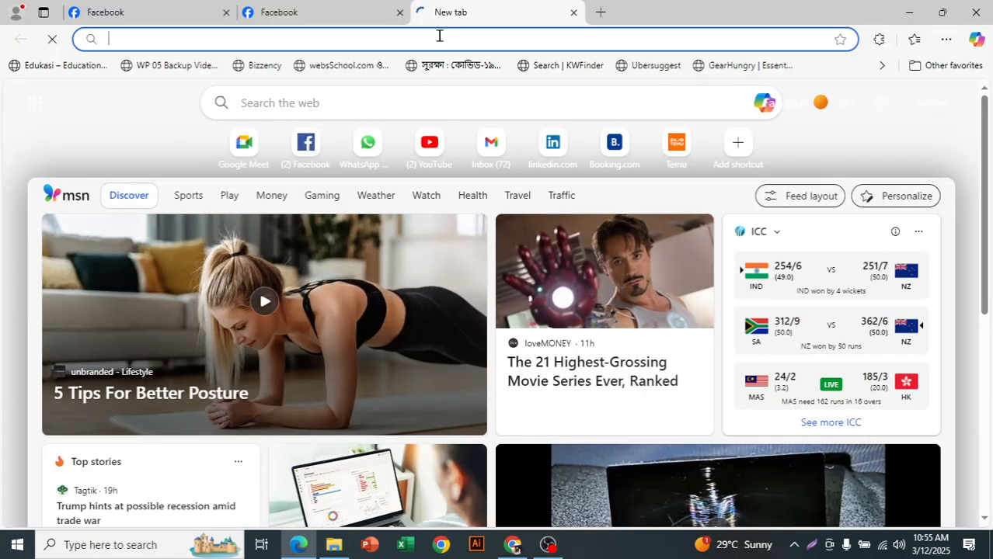
pyautogui.write('da')
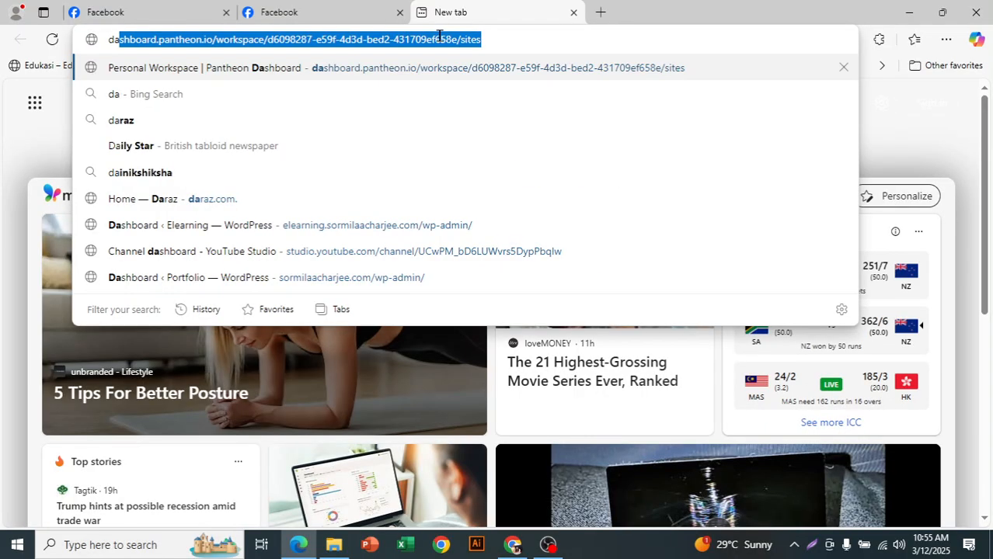
pyautogui.click(284, 199)
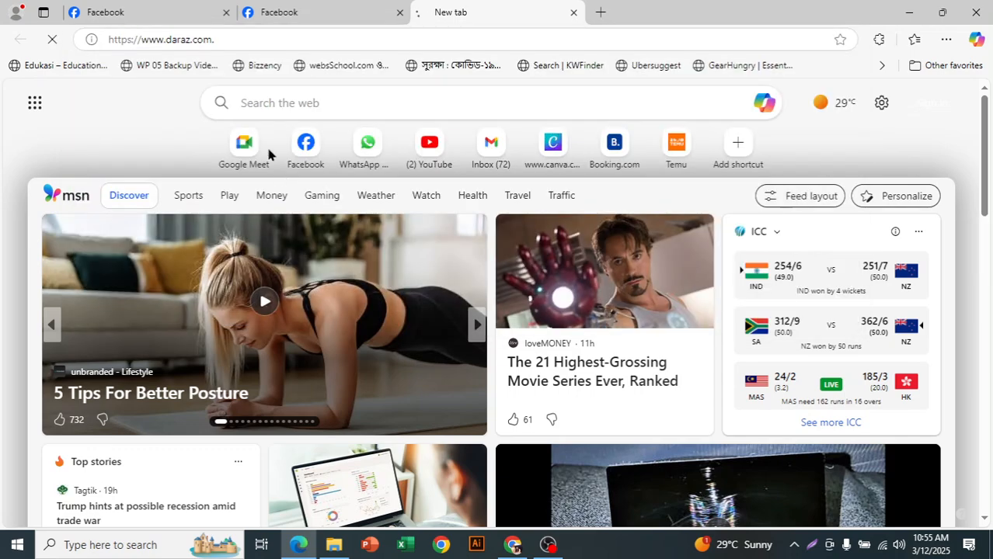
pyautogui.rightClick(195, 39)
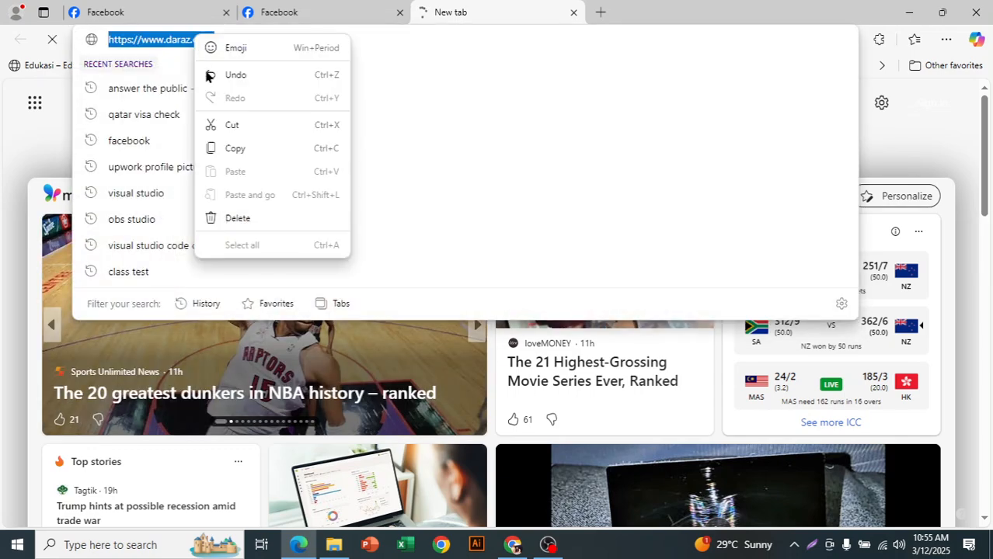
pyautogui.click(239, 146)
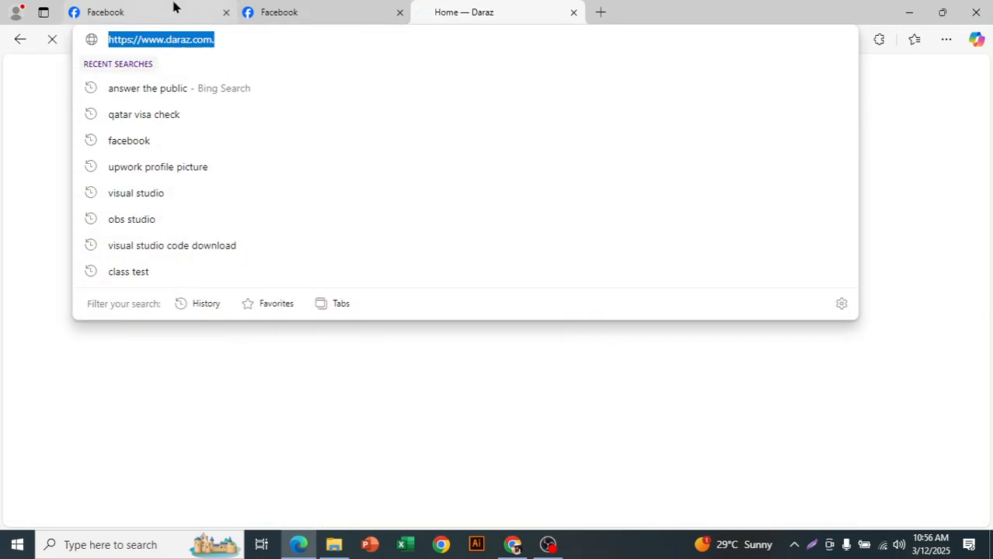
pyautogui.click(173, 9)
pyautogui.rightClick(103, 250)
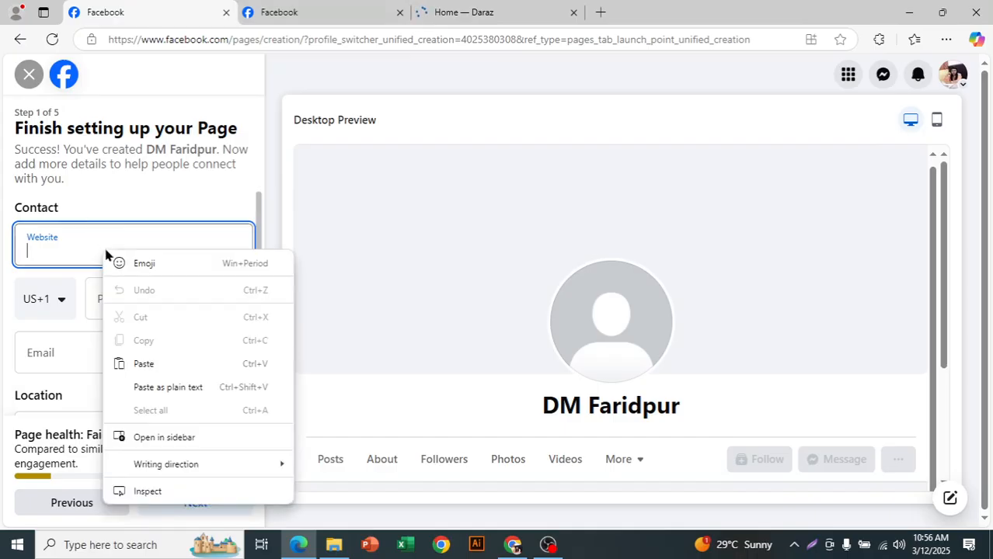
pyautogui.click(168, 363)
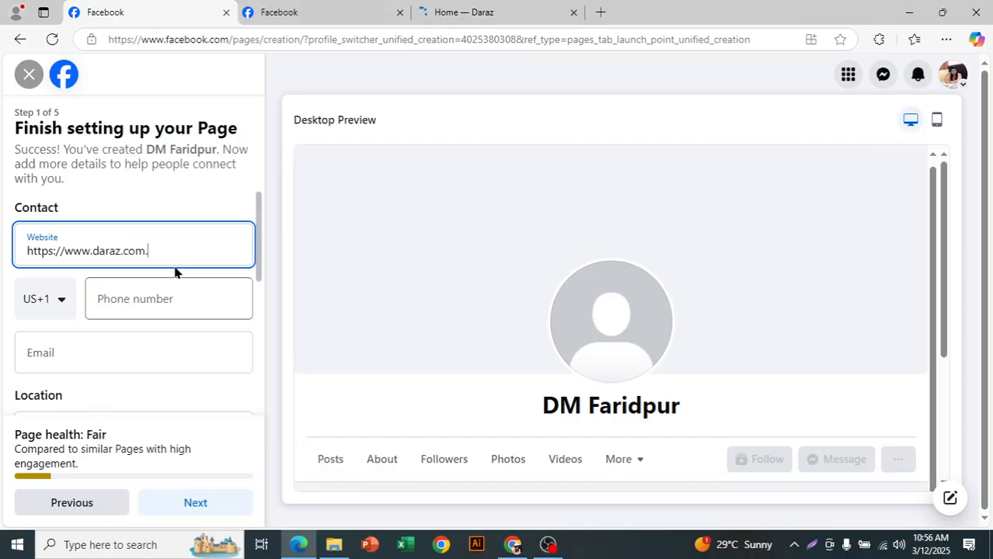
pyautogui.click(63, 308)
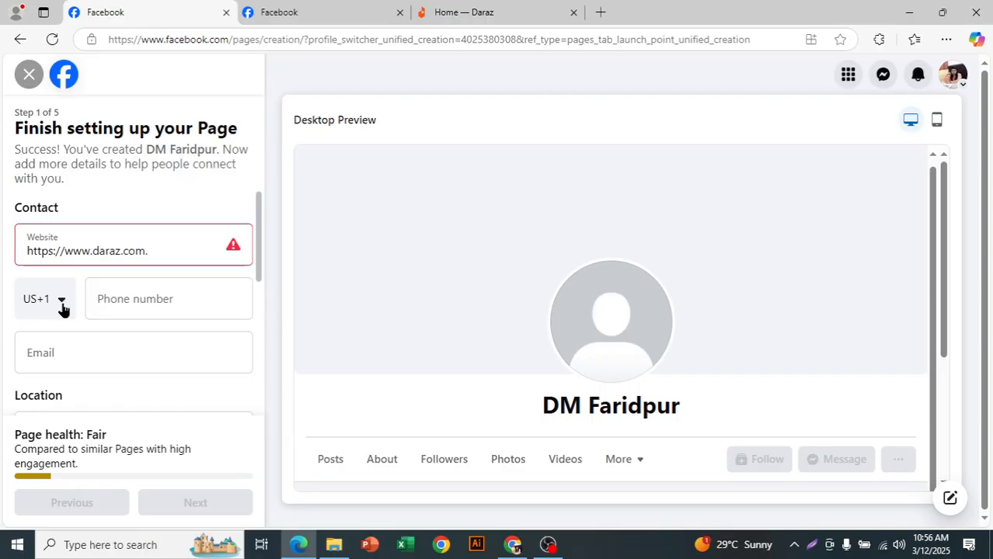
pyautogui.click(62, 308)
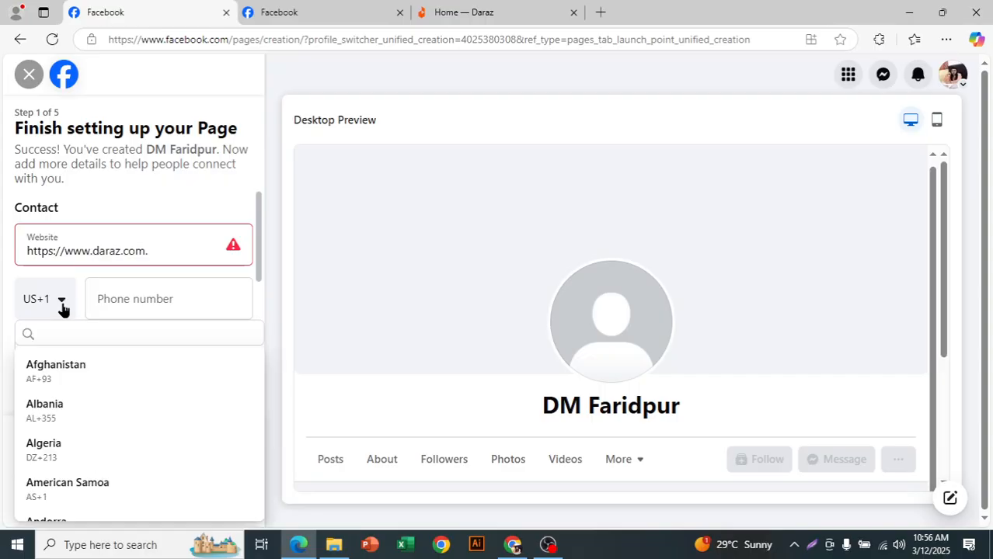
pyautogui.click(236, 249)
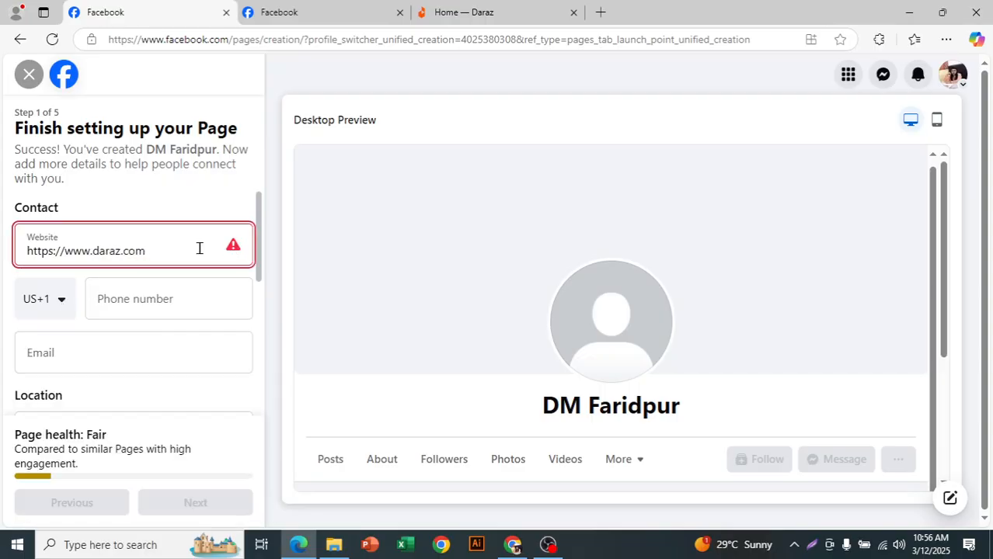
pyautogui.click(179, 191)
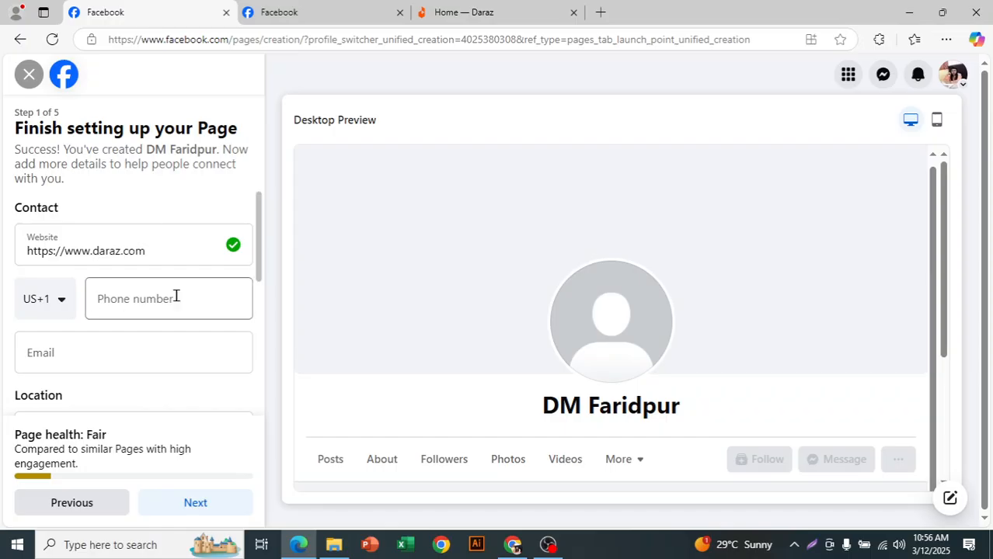
# Step: Set the phone number's country code to Bangladesh, BD+880
pyautogui.click(52, 311)
pyautogui.scroll(-2, 122, 396)
pyautogui.scroll(-6, 123, 400)
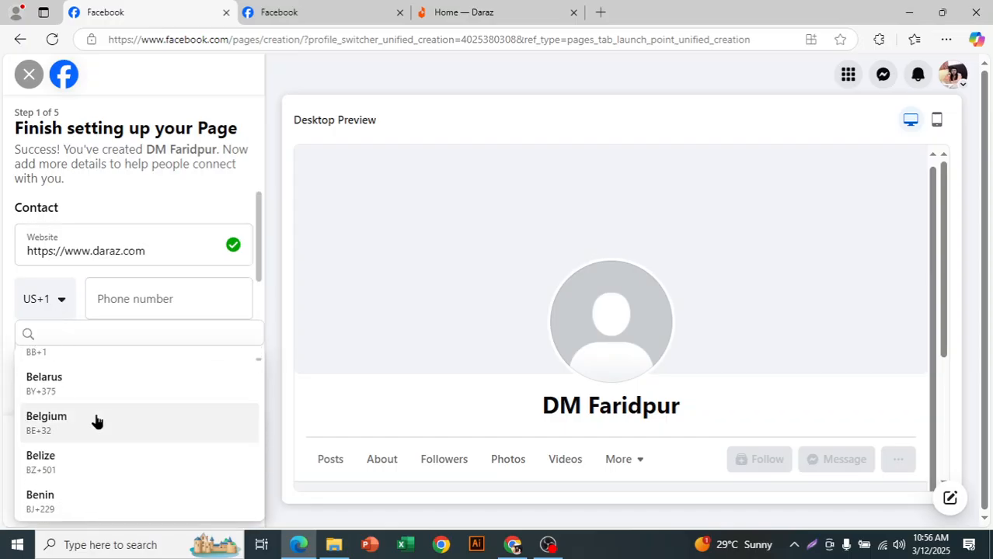
pyautogui.click(78, 378)
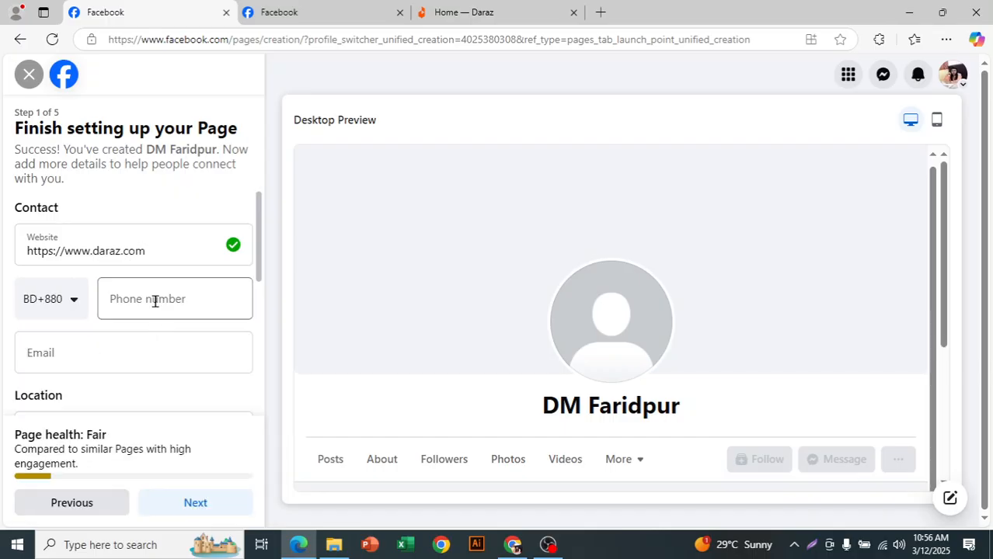
pyautogui.click(153, 299)
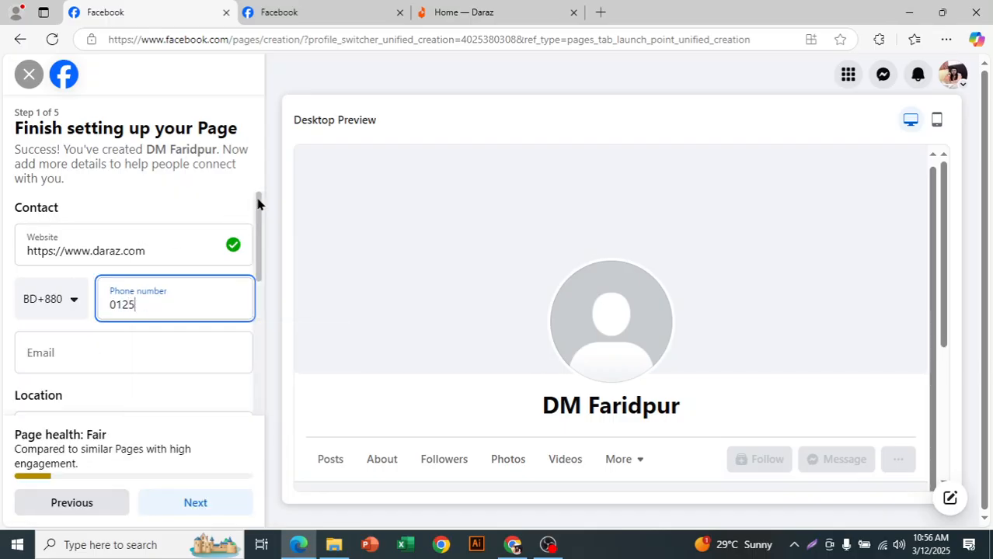
pyautogui.hotkey('ctrl', 'a')
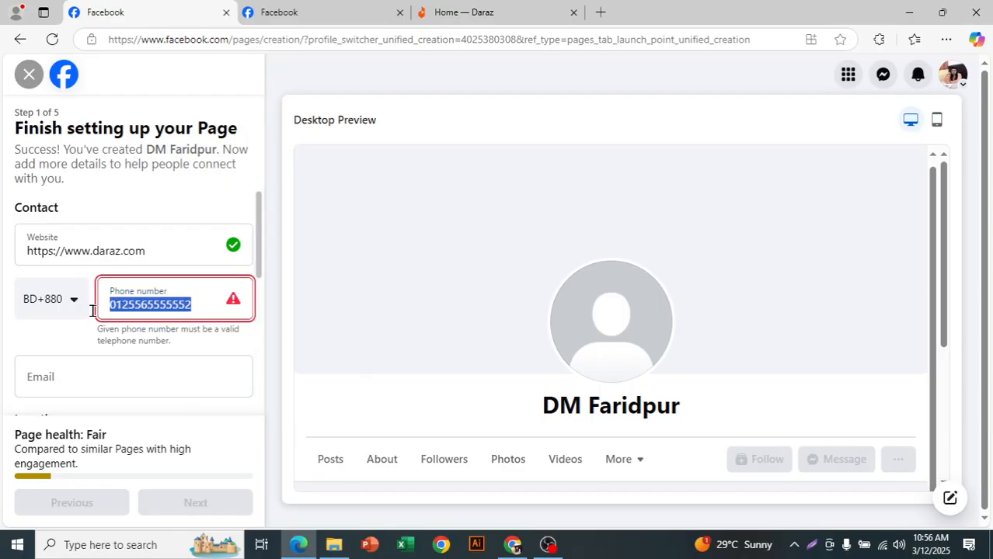
pyautogui.press('BackSpace')
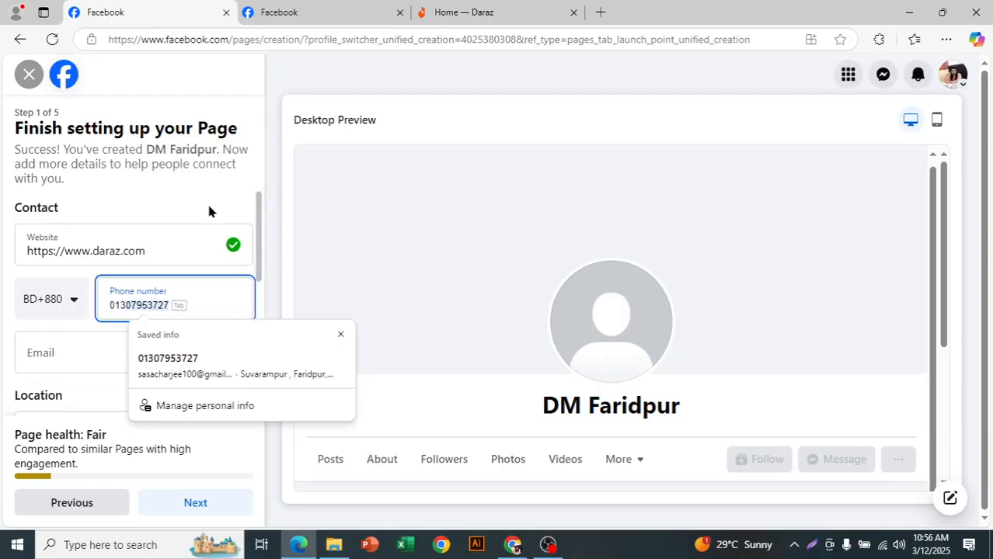
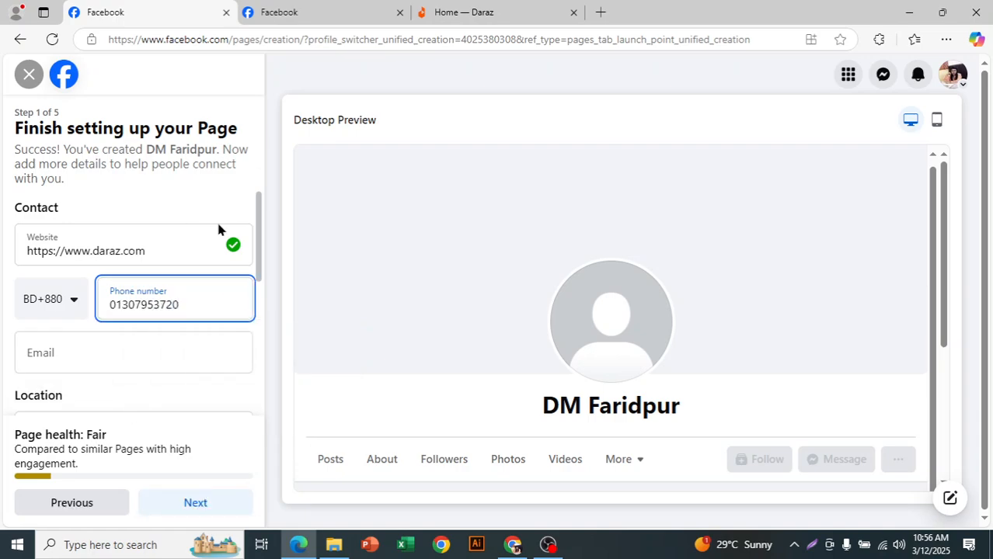
# Step: Enter a valid contact phone number for the page
pyautogui.click(177, 229)
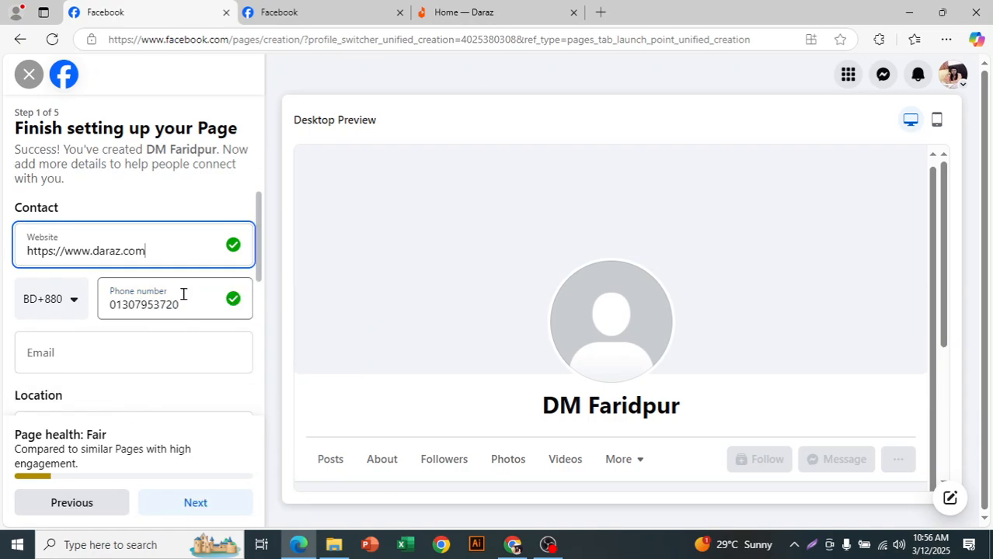
pyautogui.click(106, 348)
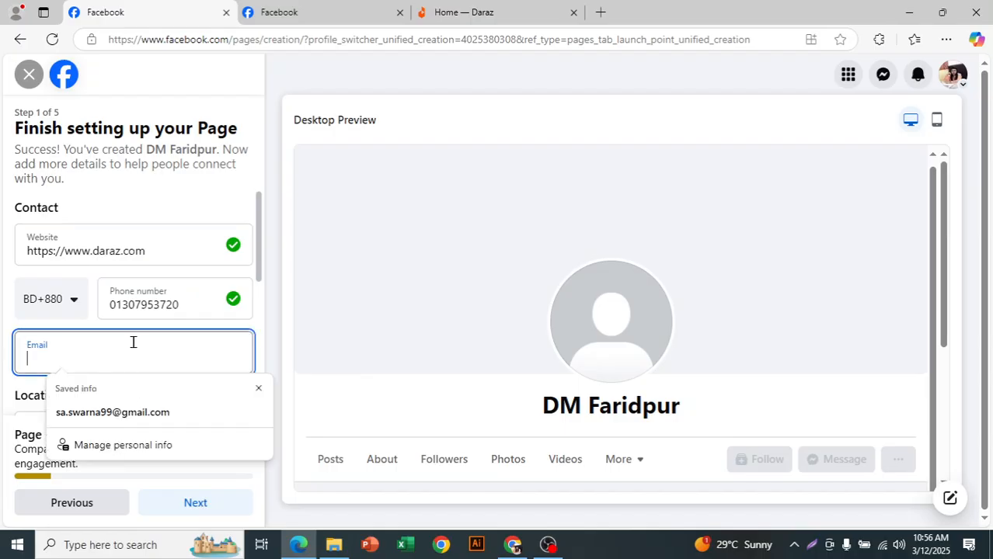
pyautogui.write('sas')
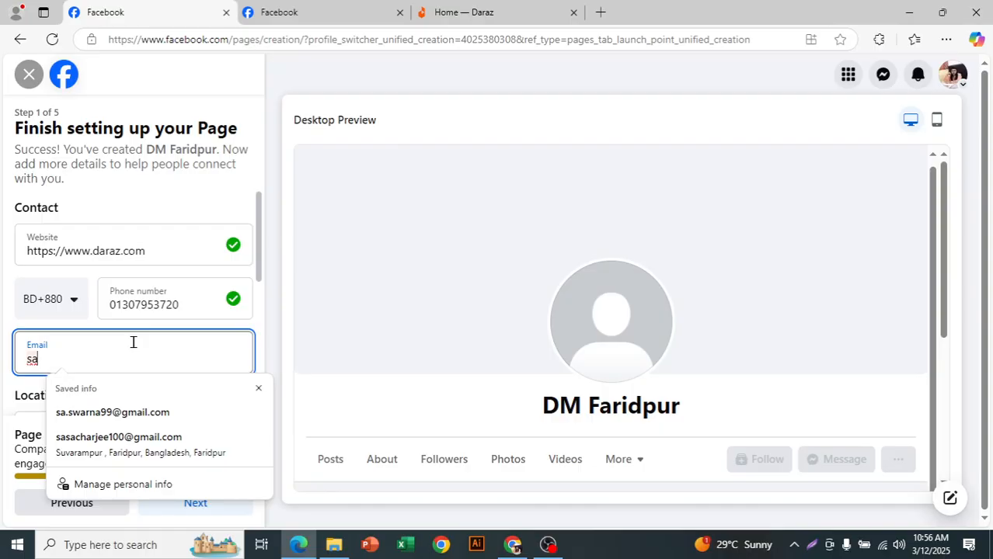
pyautogui.click(173, 236)
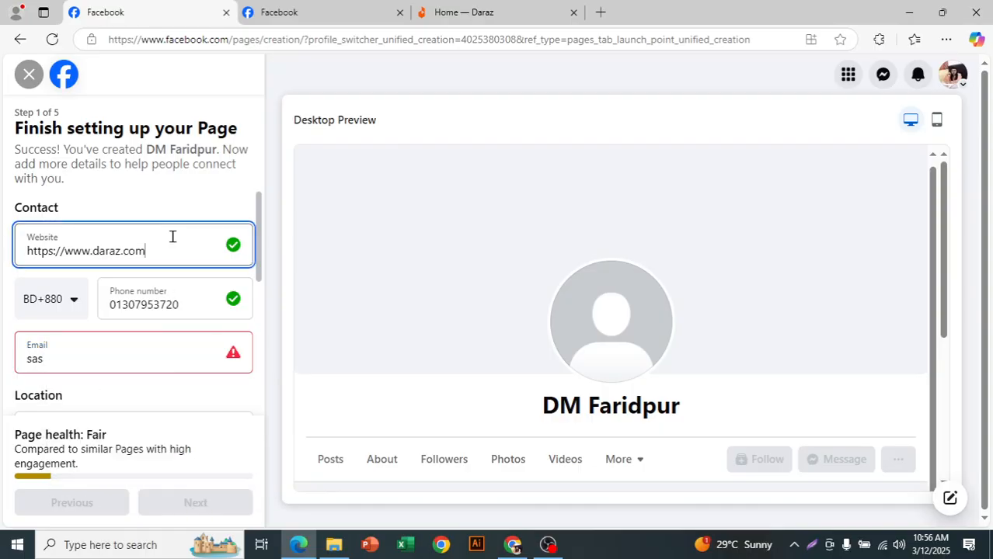
pyautogui.click(160, 359)
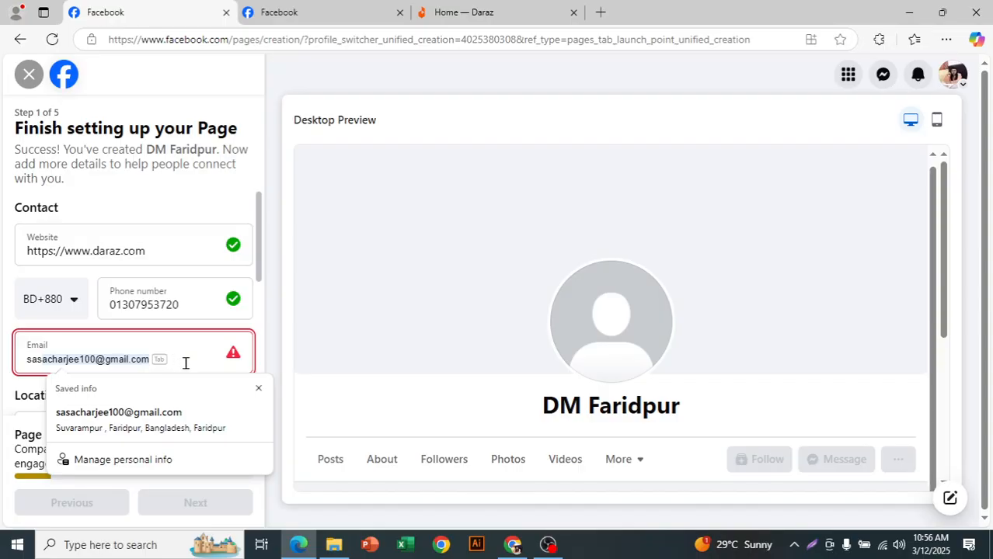
pyautogui.scroll(-1, 186, 362)
pyautogui.click(154, 315)
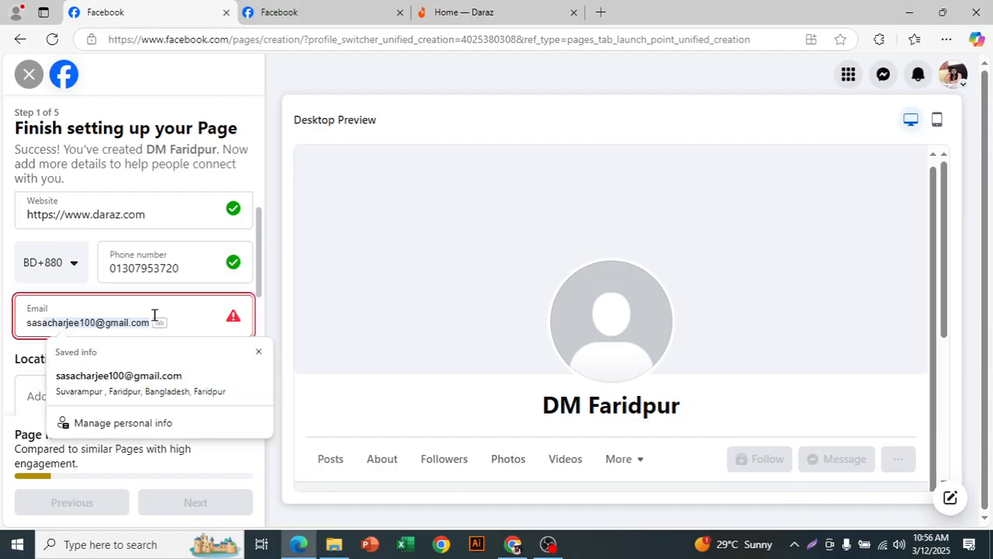
pyautogui.click(184, 318)
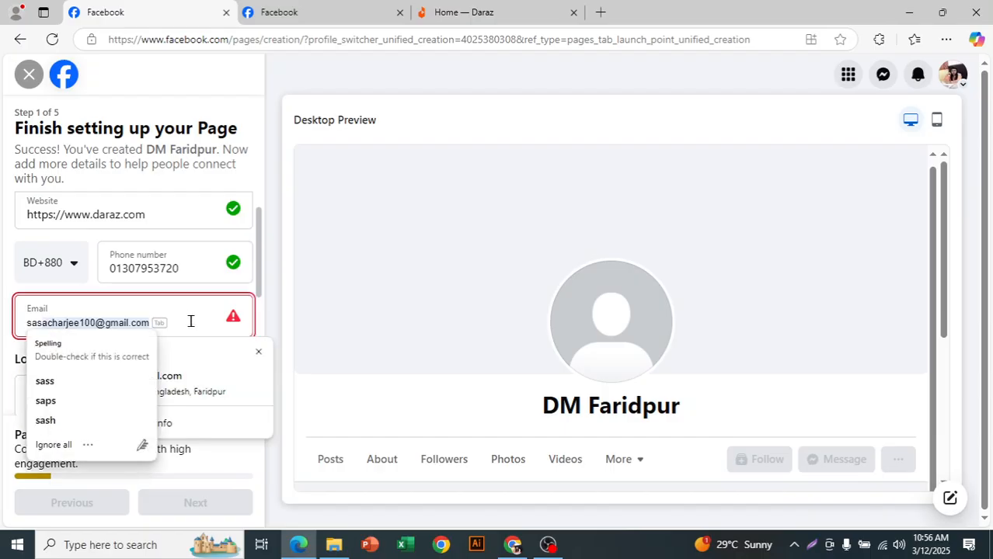
# Step: Dismiss the saved-info suggestion, clear the partial entry and fill in the page's contact email address
pyautogui.click(191, 321)
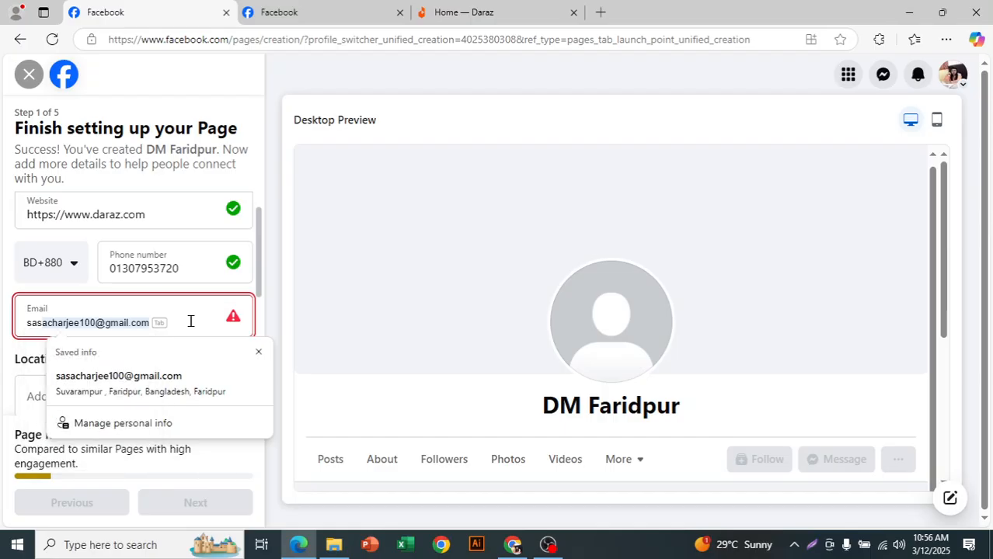
pyautogui.click(258, 355)
pyautogui.press('BackSpace')
pyautogui.press('BackSpace')
pyautogui.press('BackSpace')
# Step: Fill in the page's street address, city and ZIP code under Location from the saved info
pyautogui.scroll(-1, 146, 342)
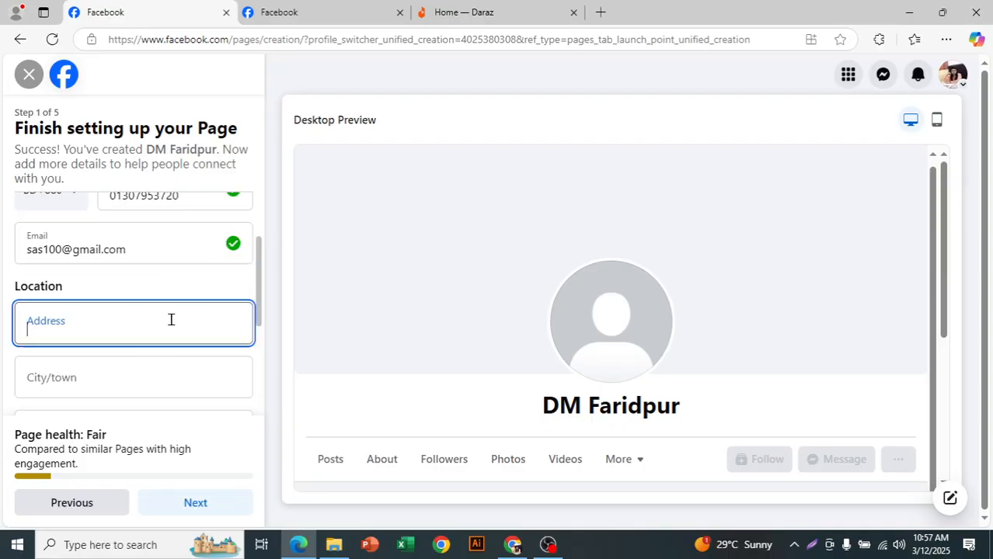
pyautogui.click(171, 320)
pyautogui.scroll(-1, 217, 299)
pyautogui.click(177, 385)
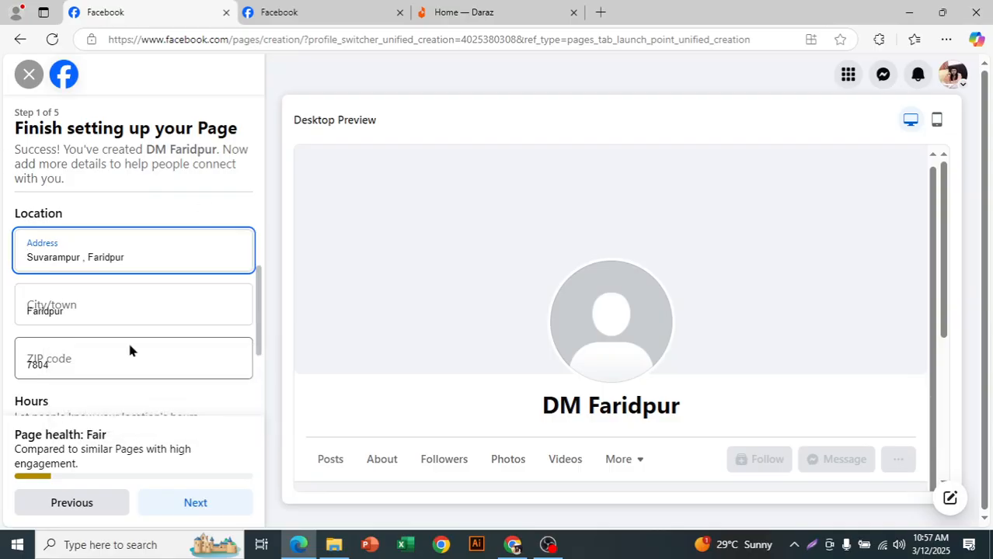
pyautogui.click(220, 208)
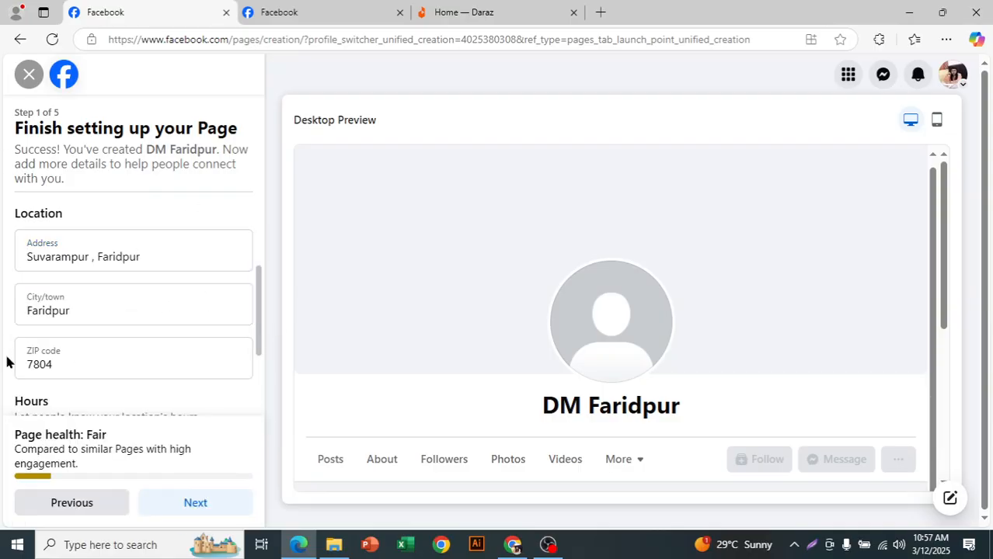
# Step: Set the page's business hours to Always open
pyautogui.scroll(-2, 191, 341)
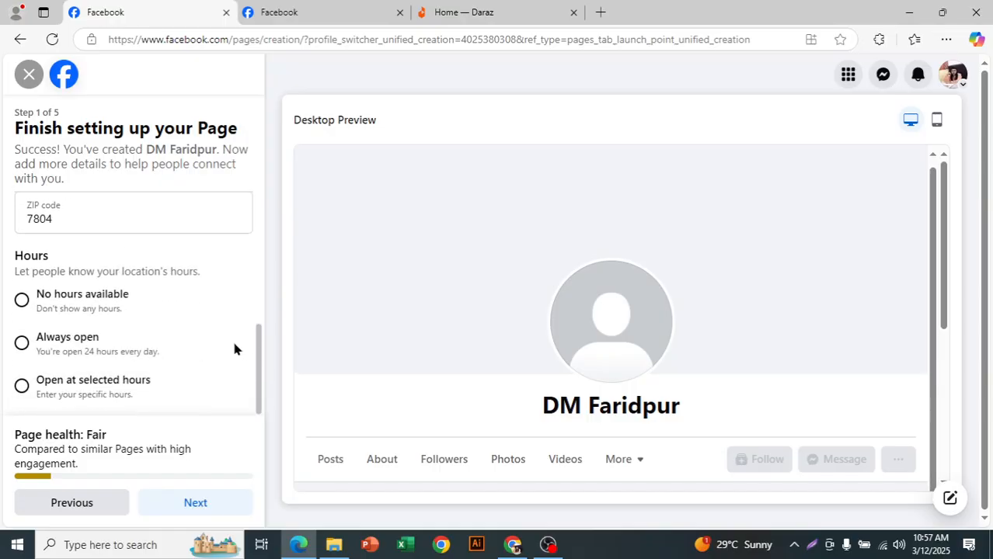
pyautogui.scroll(1, 157, 323)
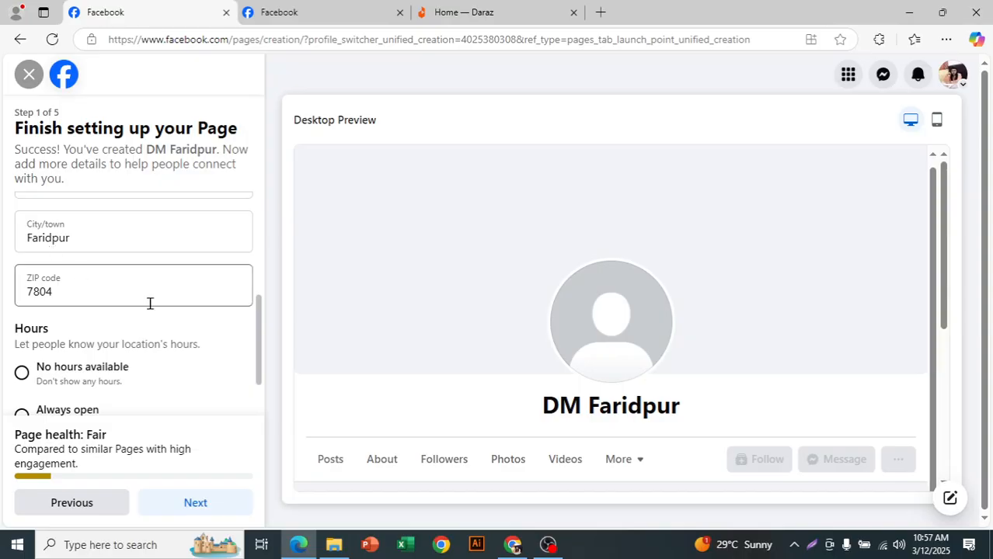
pyautogui.scroll(-1, 135, 295)
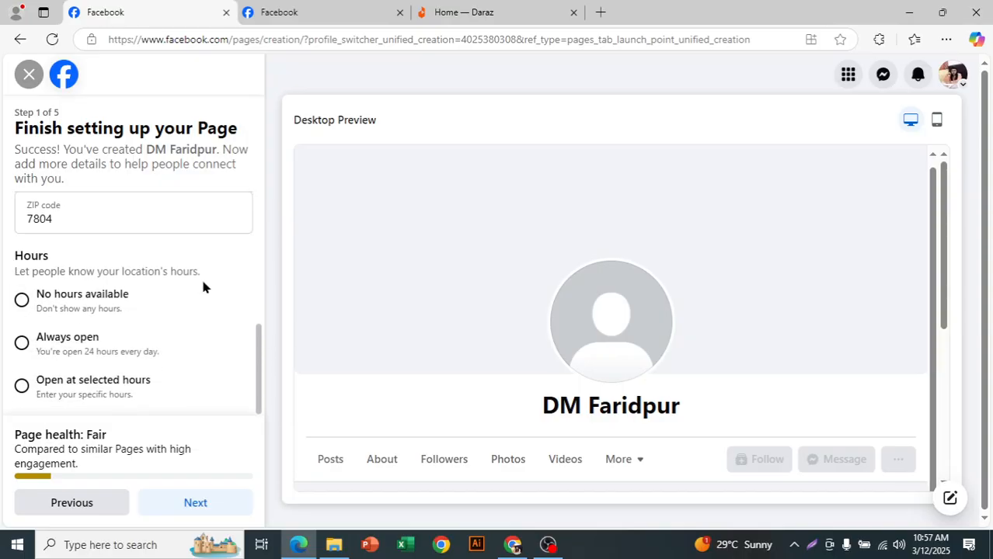
pyautogui.moveTo(142, 271); pyautogui.dragTo(194, 272)
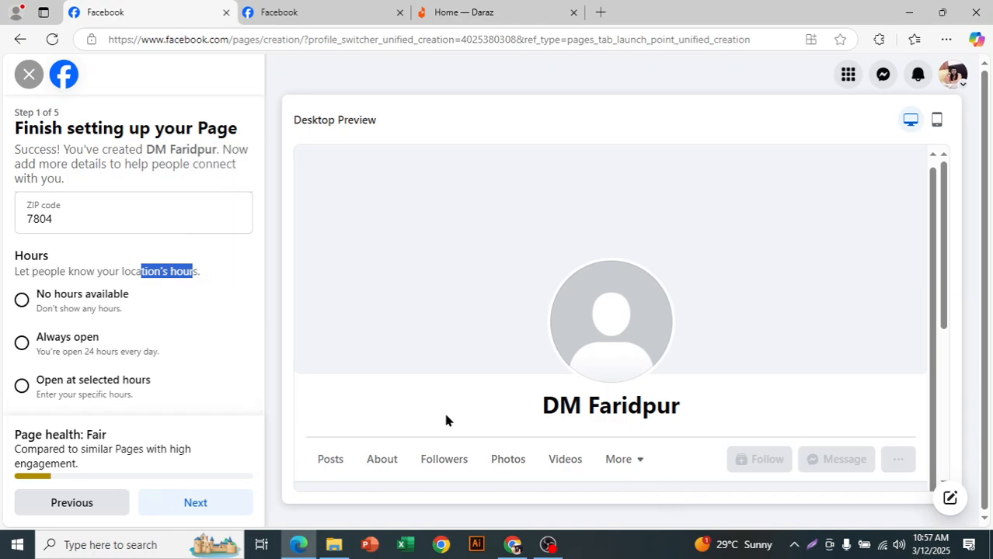
pyautogui.click(219, 257)
pyautogui.scroll(-1, 221, 260)
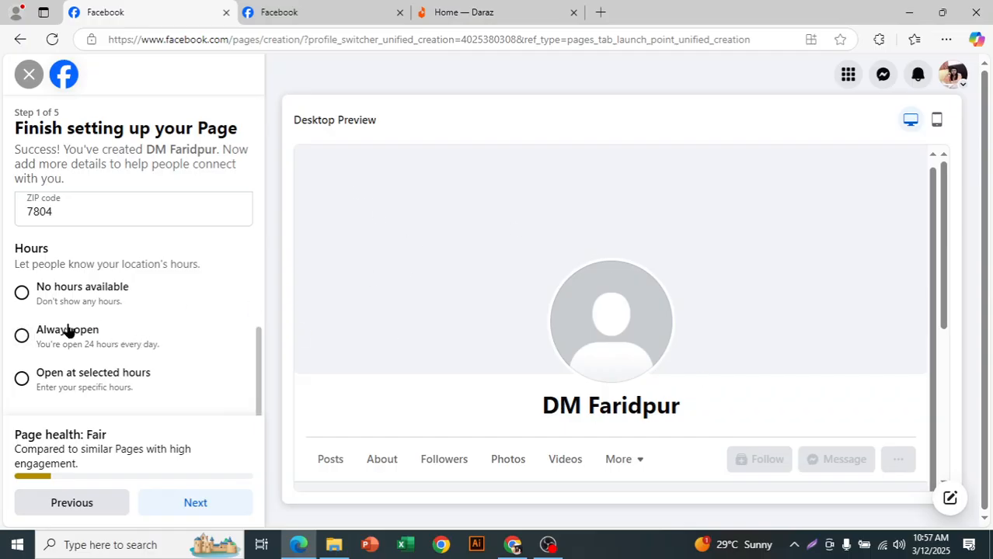
pyautogui.click(21, 336)
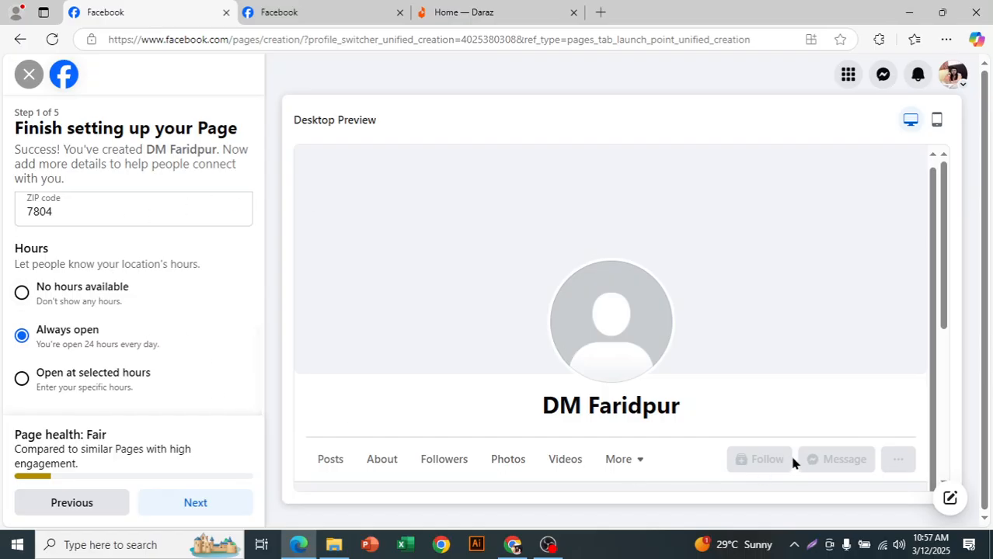
pyautogui.moveTo(534, 403); pyautogui.dragTo(682, 405)
pyautogui.click(463, 402)
# Step: Switch the business hours to Open at selected hours and enter 10:00 AM to 10:00 PM for Monday
pyautogui.click(59, 380)
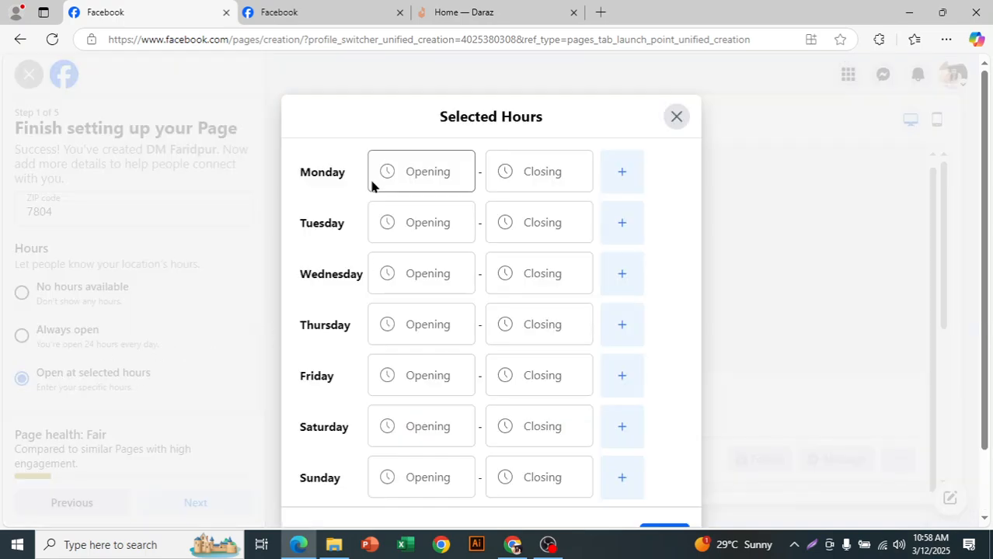
pyautogui.click(425, 170)
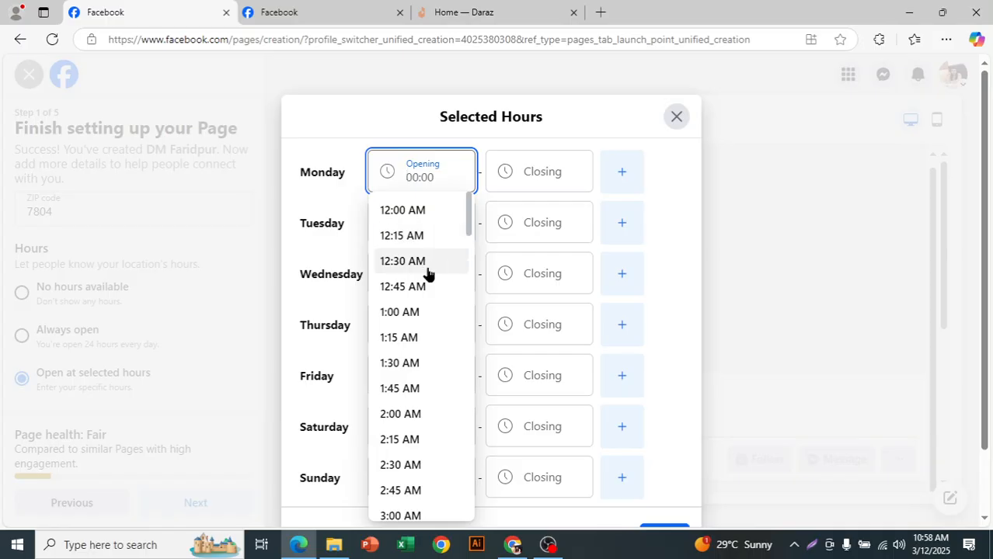
pyautogui.scroll(-1, 431, 381)
pyautogui.scroll(-5, 430, 389)
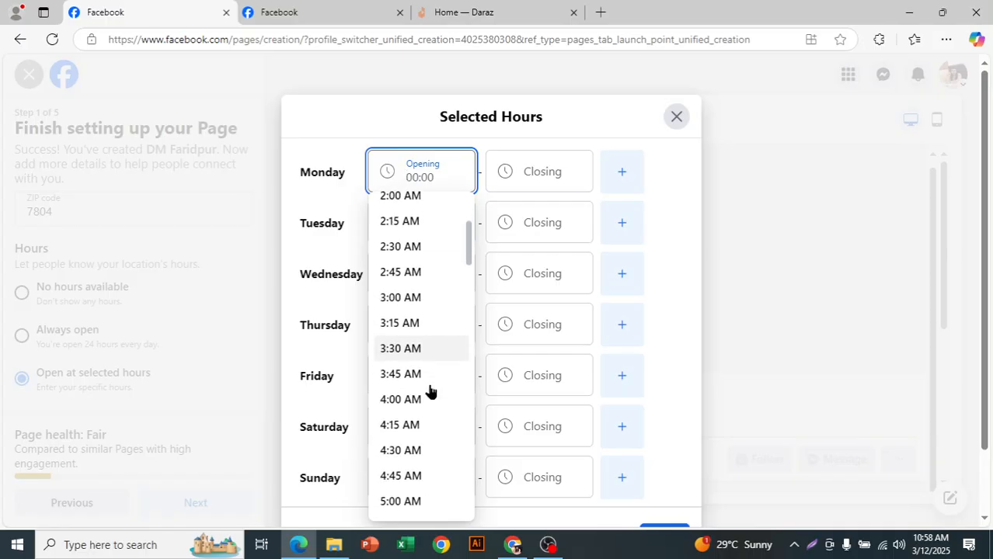
pyautogui.scroll(2, 430, 396)
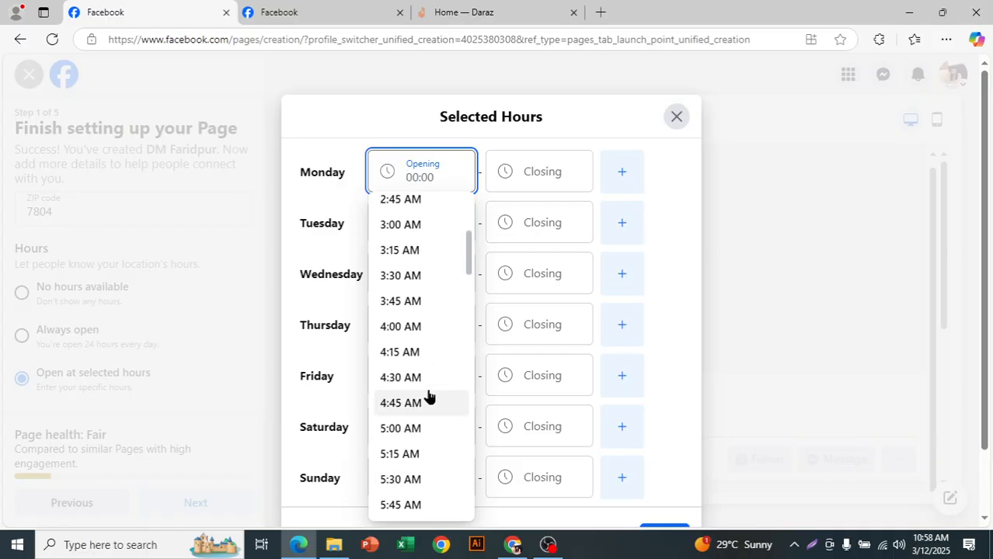
pyautogui.scroll(-2, 431, 396)
pyautogui.scroll(-3, 429, 397)
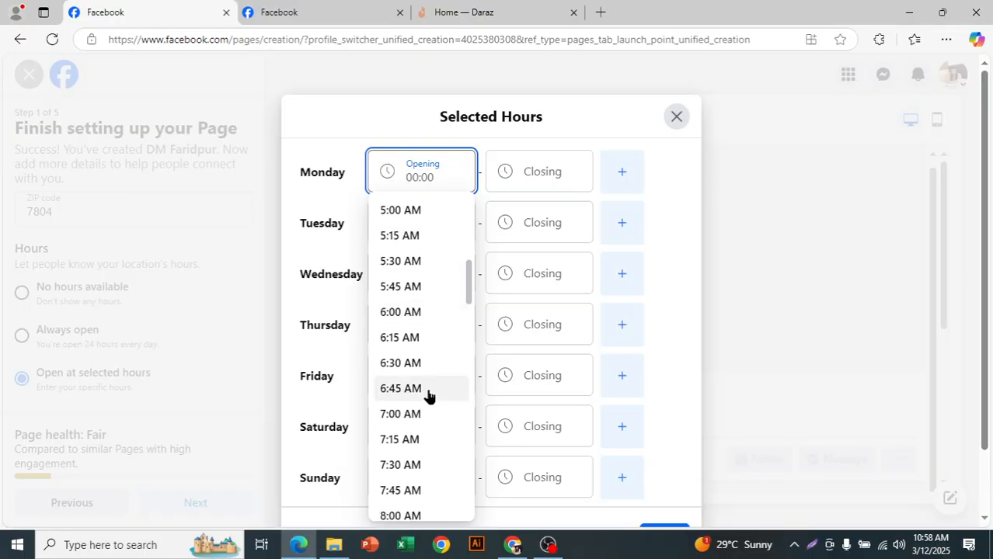
pyautogui.scroll(-3, 429, 396)
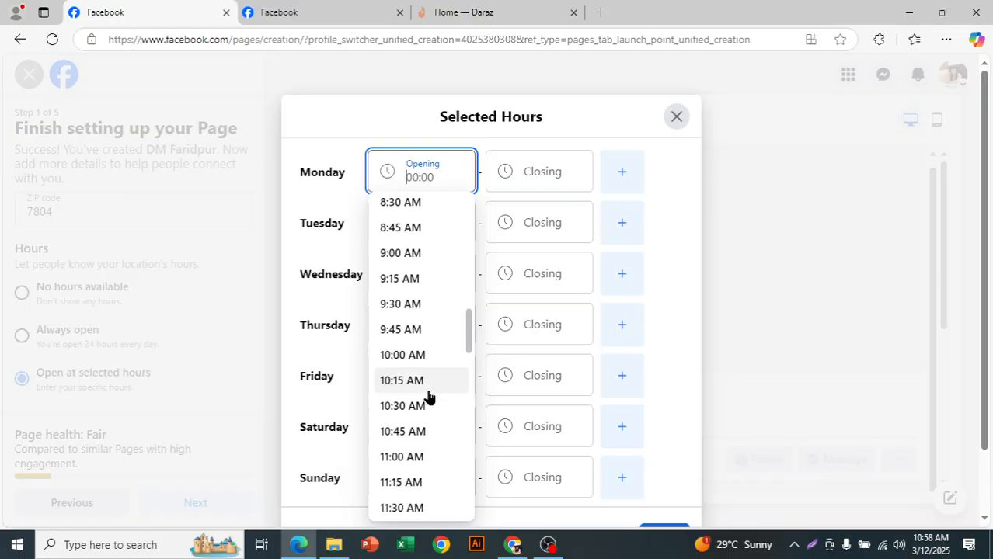
pyautogui.click(426, 356)
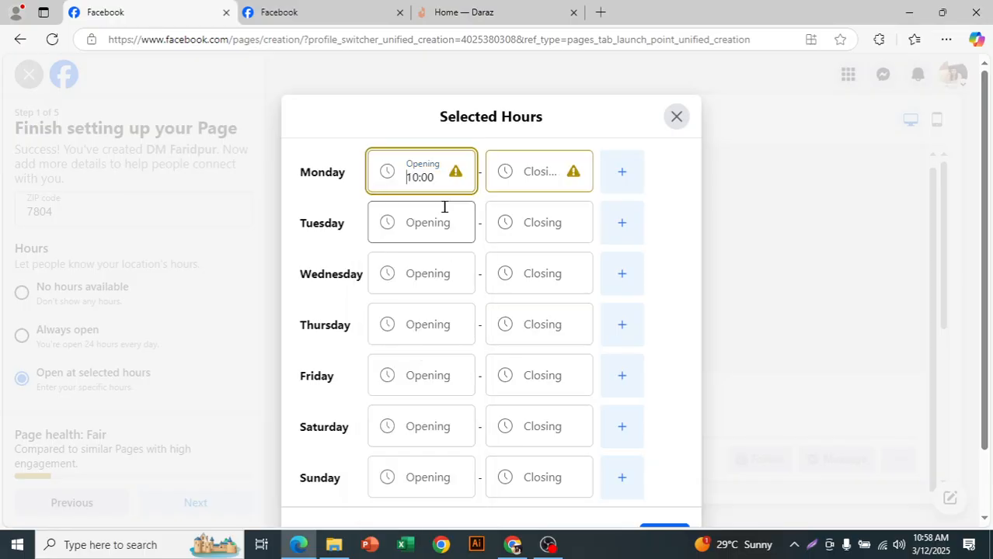
pyautogui.click(530, 180)
pyautogui.scroll(-20, 535, 319)
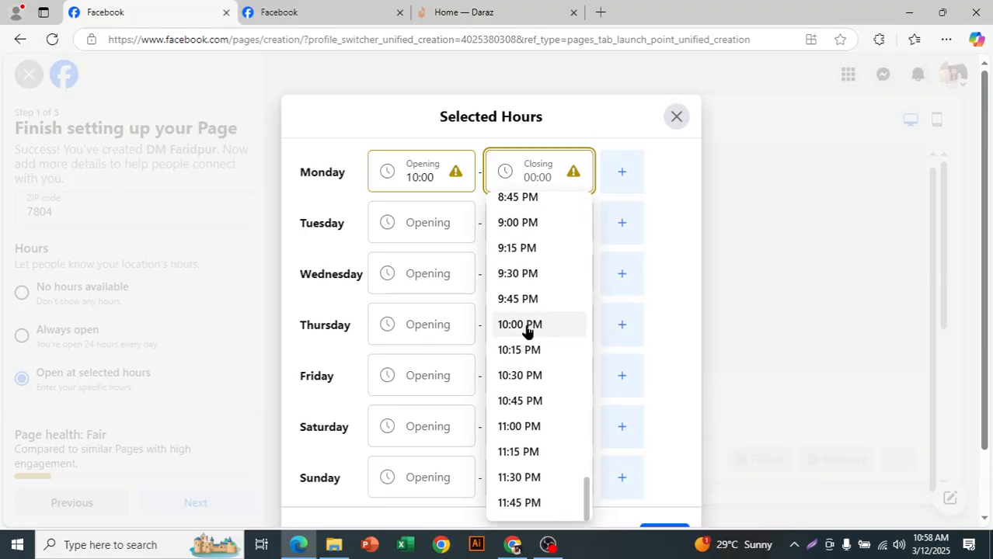
pyautogui.click(553, 330)
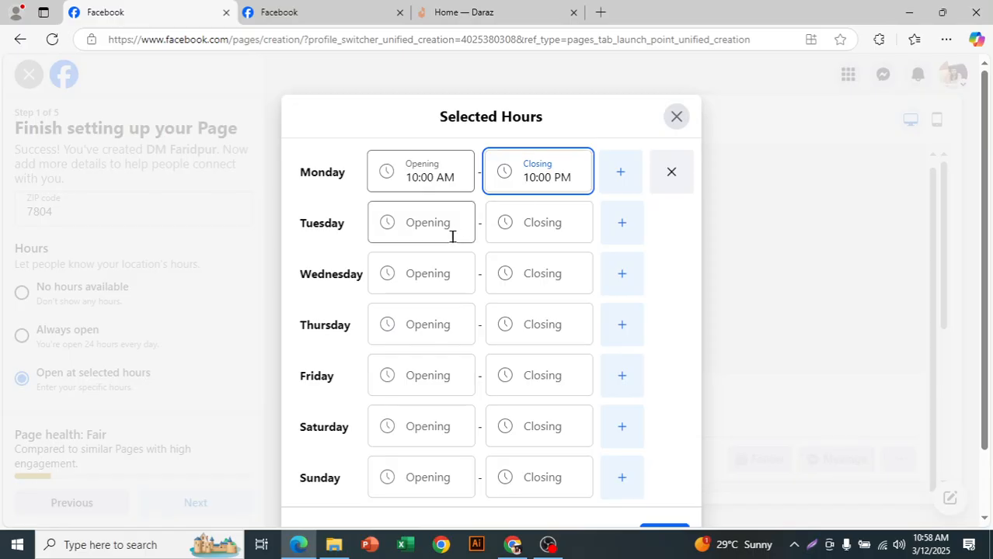
# Step: Enter Tuesday's selected hours with opening at 1:00 AM and closing at 1:00 PM
pyautogui.click(420, 231)
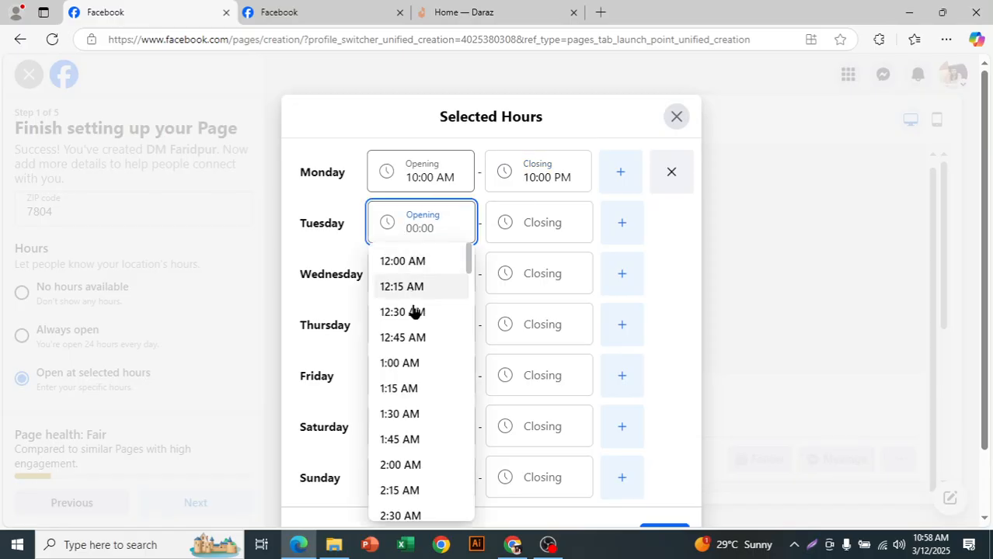
pyautogui.click(423, 365)
pyautogui.click(525, 218)
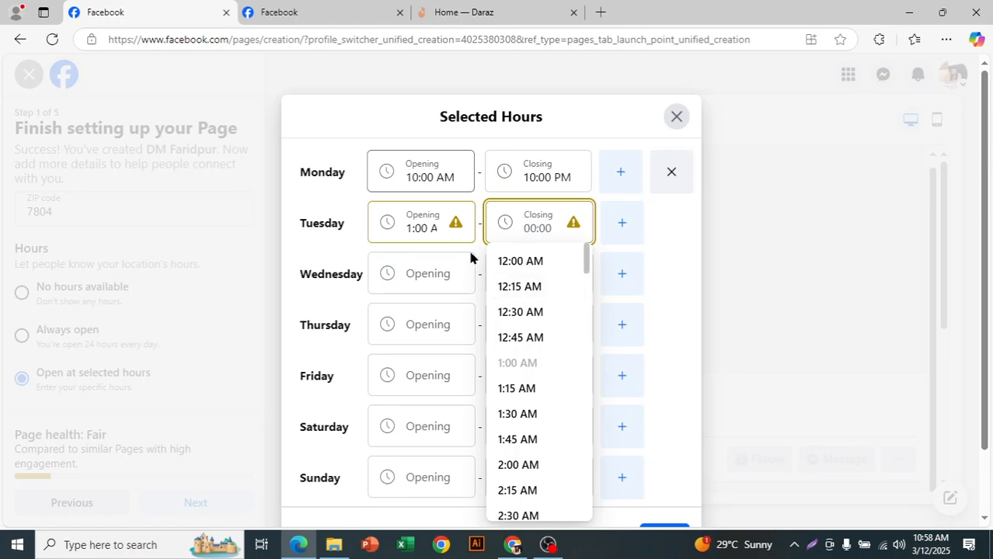
pyautogui.scroll(-15, 545, 381)
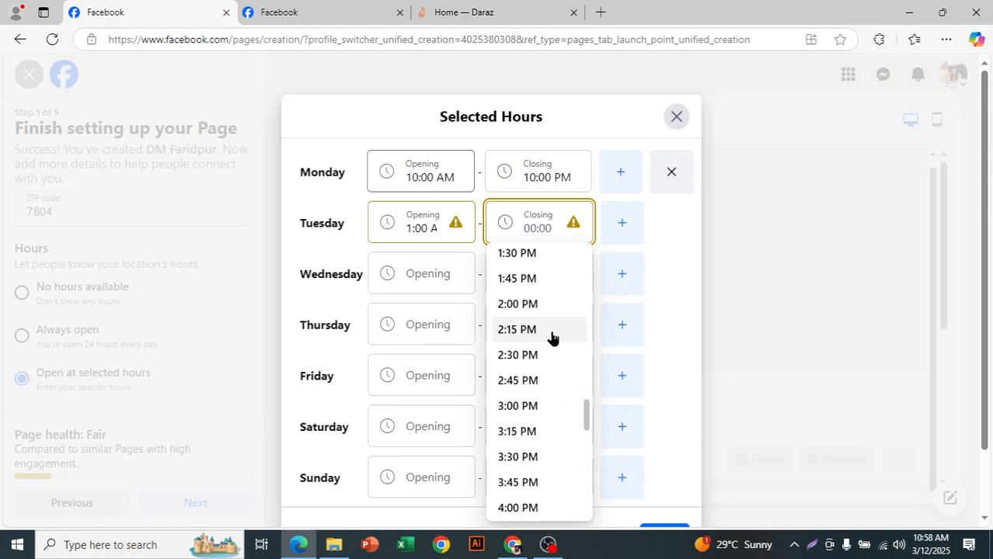
pyautogui.scroll(1, 548, 326)
pyautogui.click(548, 284)
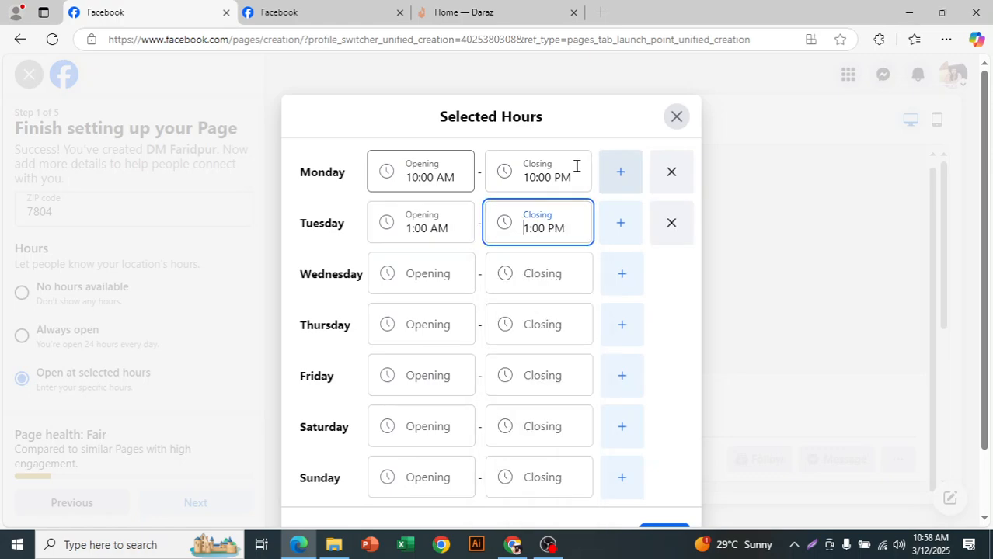
# Step: Leave the remaining days empty and close the Selected Hours dialog without saving
pyautogui.scroll(-1, 516, 361)
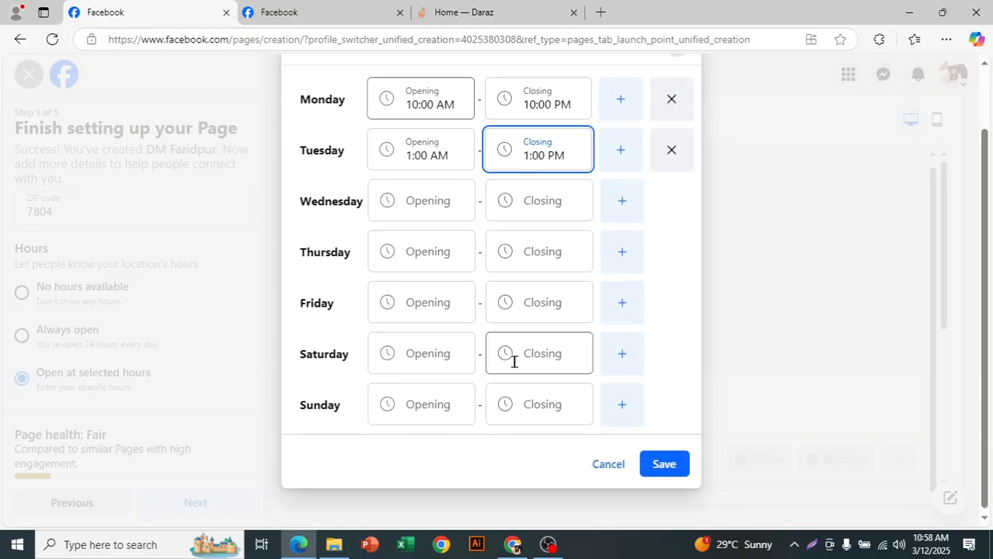
pyautogui.click(564, 306)
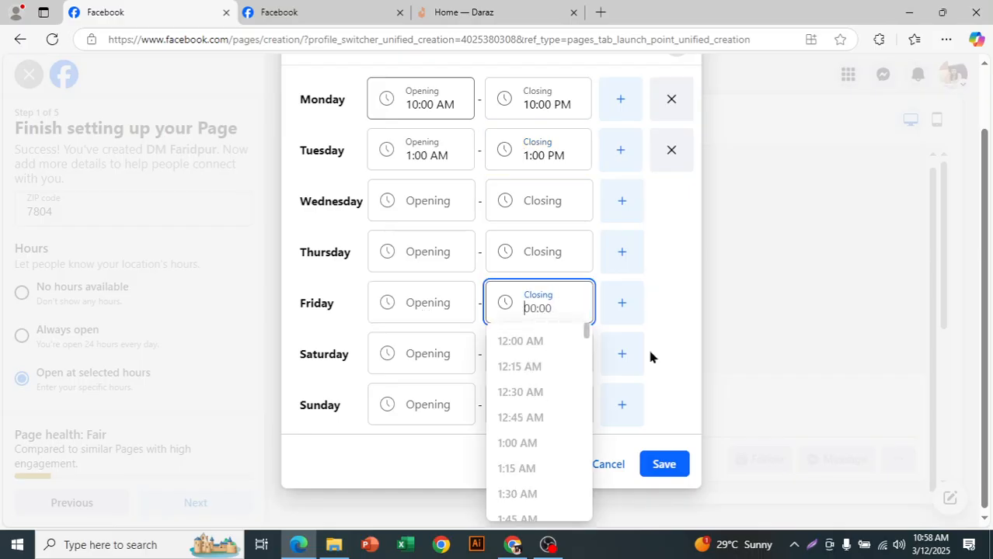
pyautogui.click(677, 351)
pyautogui.scroll(1, 654, 357)
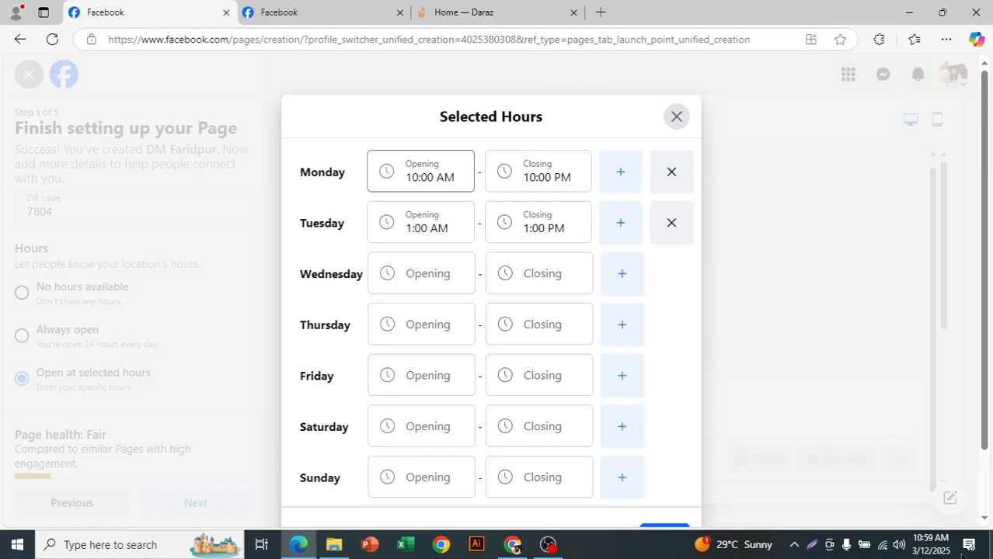
pyautogui.scroll(-1, 750, 496)
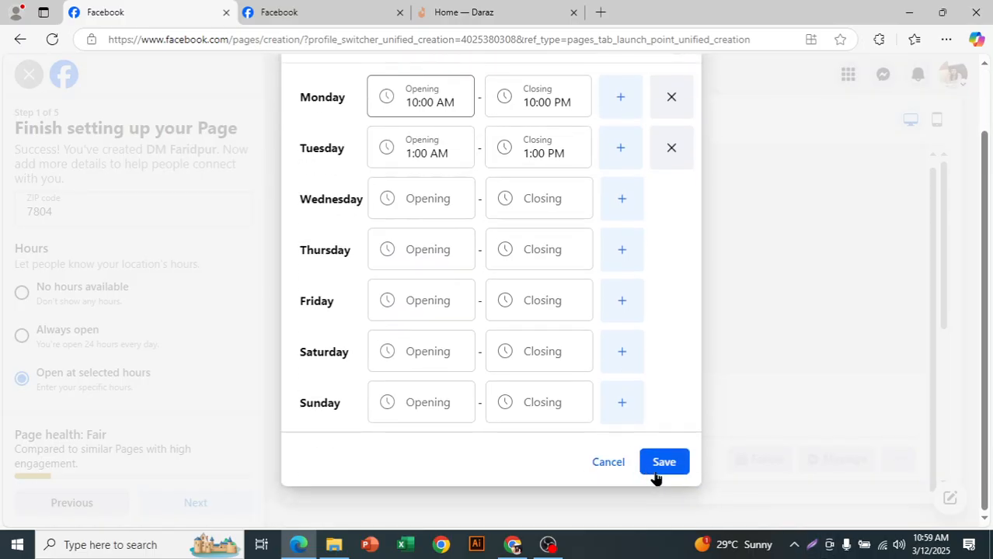
pyautogui.scroll(1, 680, 389)
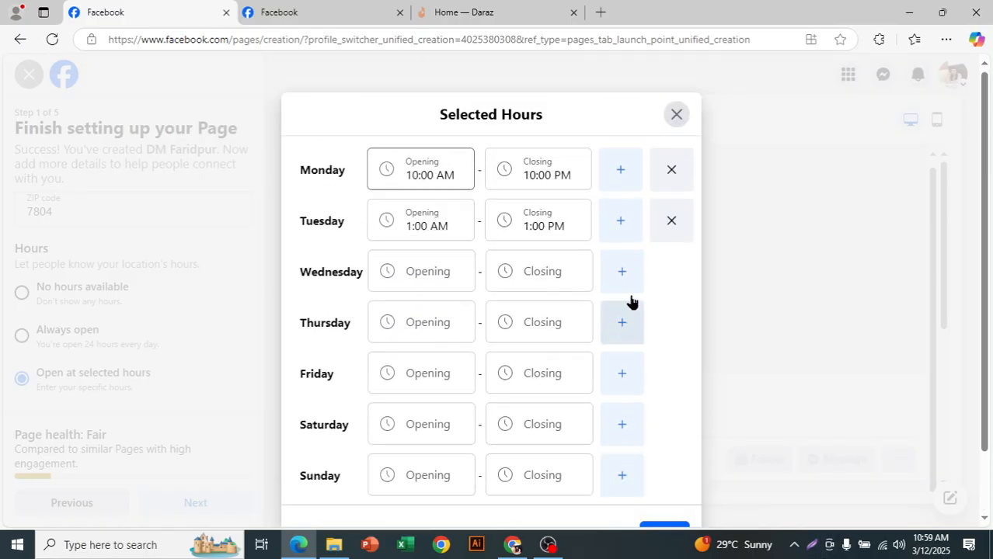
pyautogui.click(677, 115)
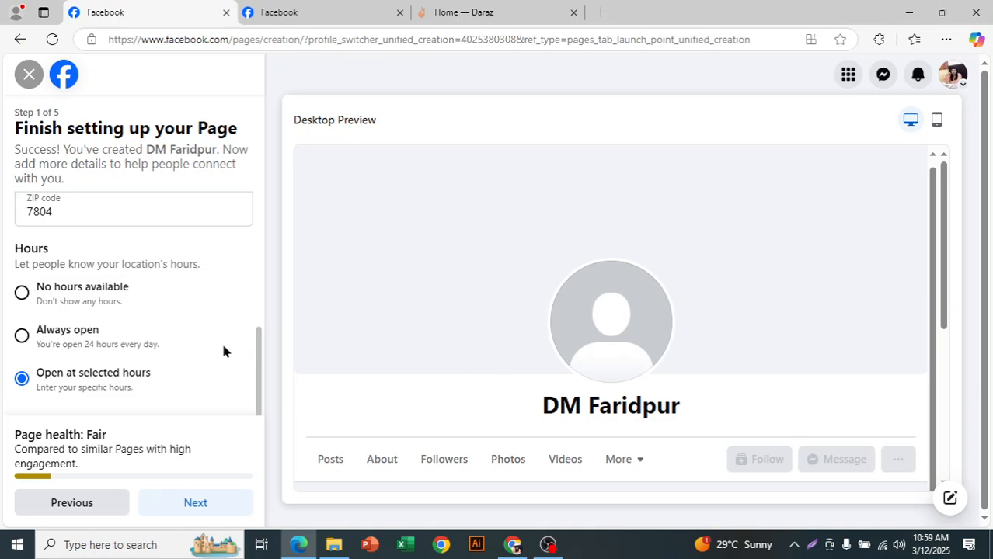
# Step: Set the Page's business hours to Always open and continue to the Page customization step
pyautogui.click(22, 335)
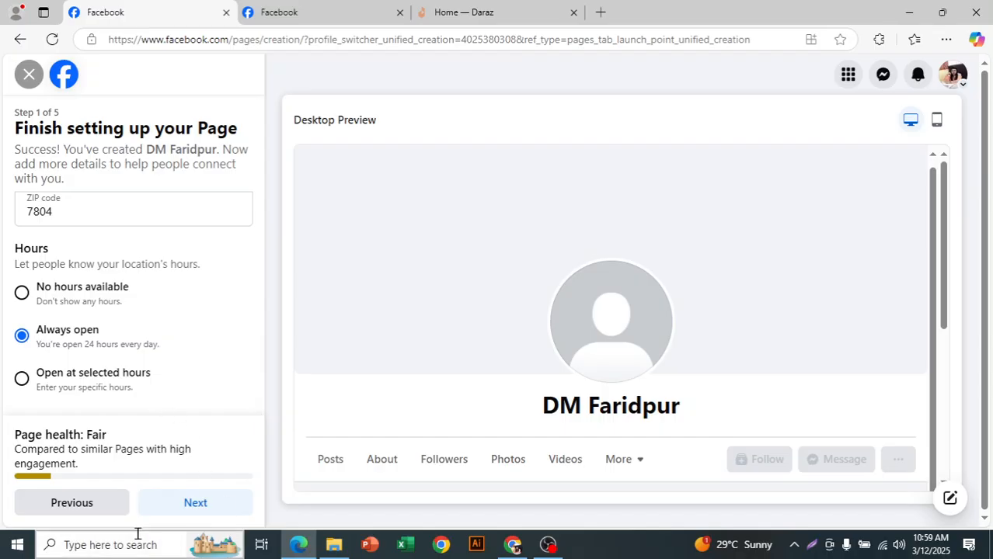
pyautogui.click(200, 505)
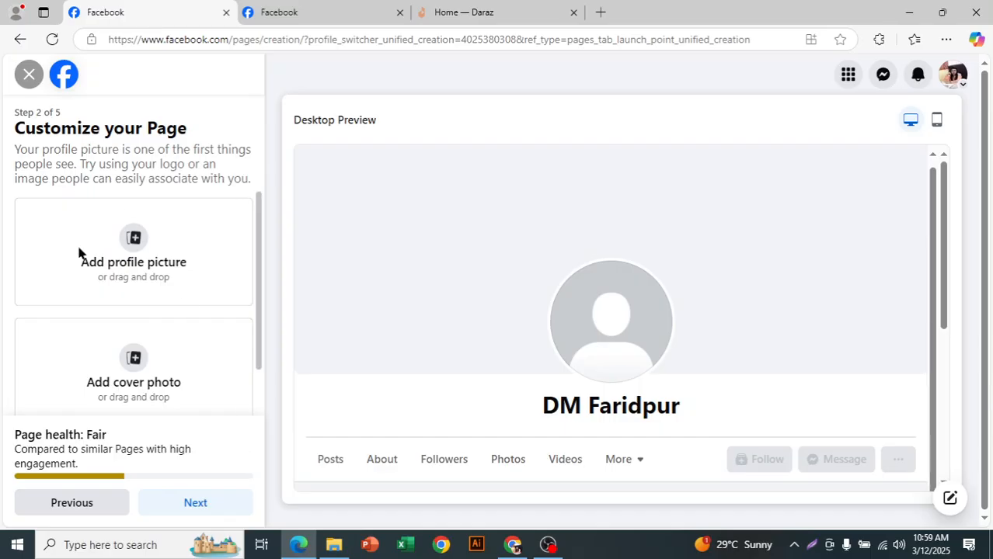
# Step: Examine the profile picture, cover photo and action button options alongside the Page name in the desktop preview
pyautogui.scroll(-2, 124, 386)
pyautogui.scroll(2, 149, 384)
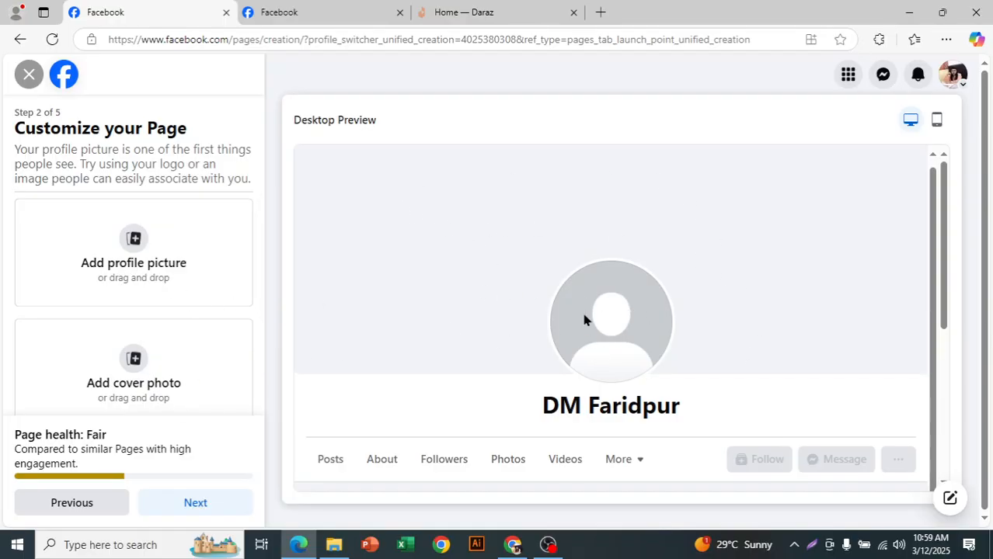
pyautogui.scroll(-1, 155, 288)
pyautogui.scroll(1, 149, 311)
pyautogui.moveTo(547, 416)
pyautogui.mouseDown()
pyautogui.moveTo(669, 403)
pyautogui.moveTo(551, 407)
pyautogui.mouseUp()
pyautogui.click(680, 407)
pyautogui.doubleClick(619, 407)
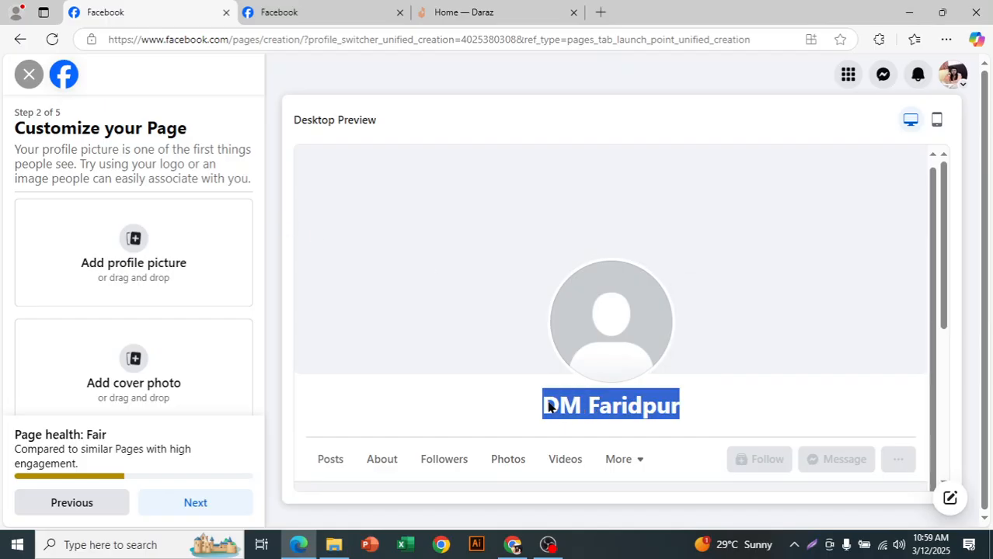
pyautogui.click(644, 404)
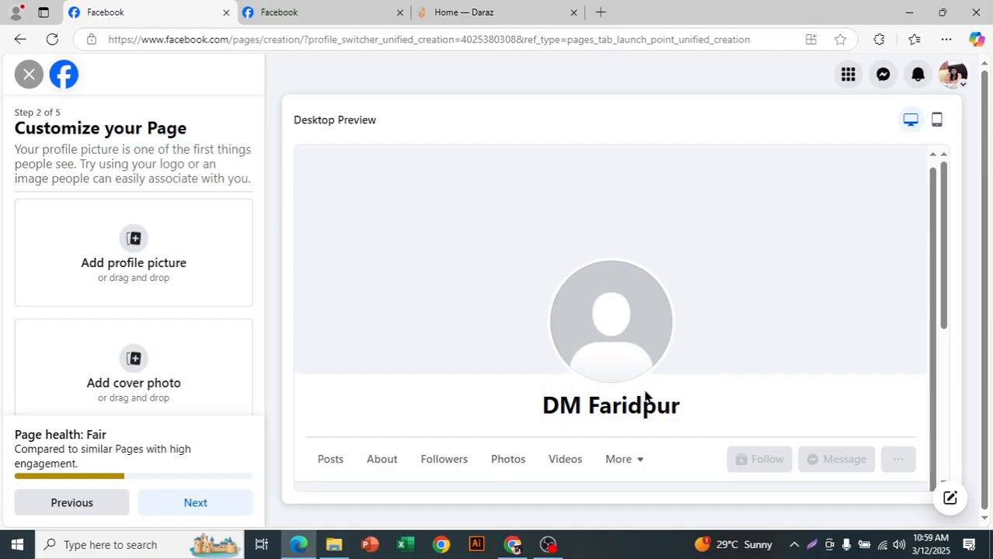
# Step: Cancel the profile picture file selection and continue to the WhatsApp step without adding any images
pyautogui.click(173, 256)
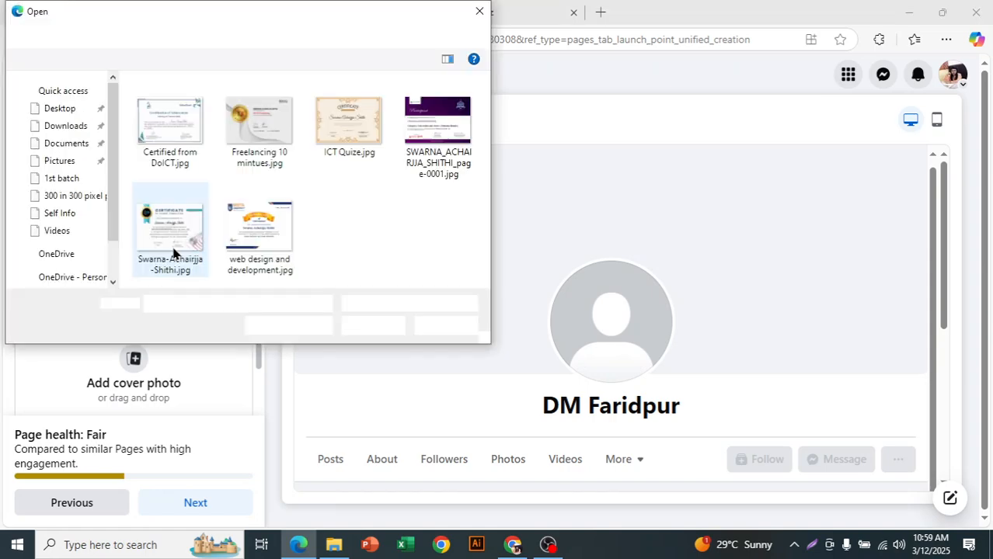
pyautogui.click(479, 11)
pyautogui.scroll(1, 219, 333)
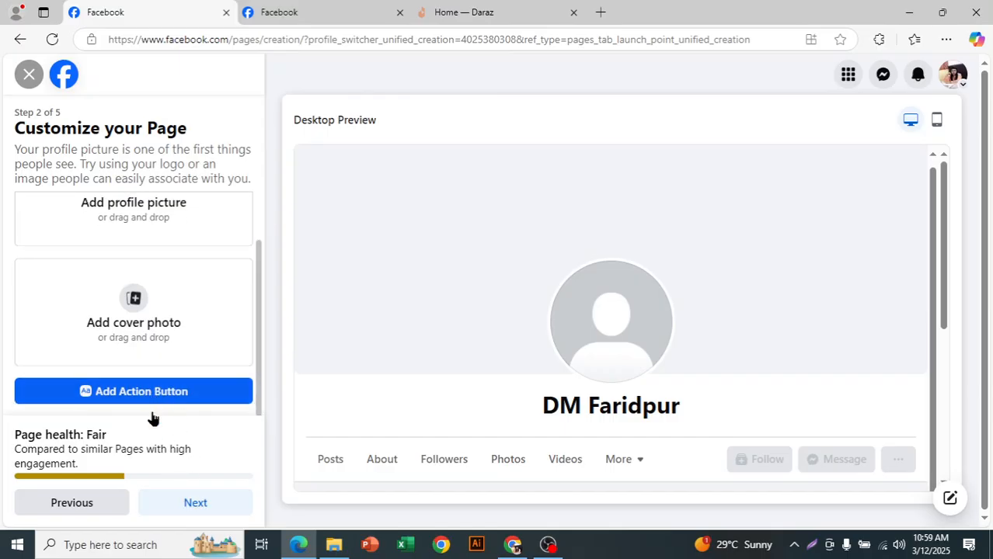
pyautogui.click(161, 506)
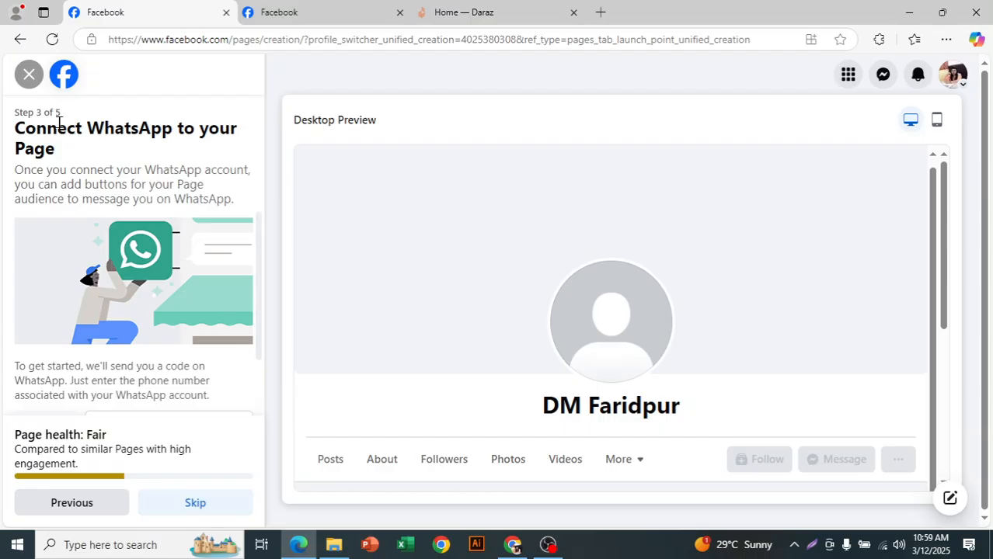
# Step: Set the country code for the WhatsApp connection to BD +880
pyautogui.moveTo(16, 130); pyautogui.dragTo(197, 174)
pyautogui.click(195, 173)
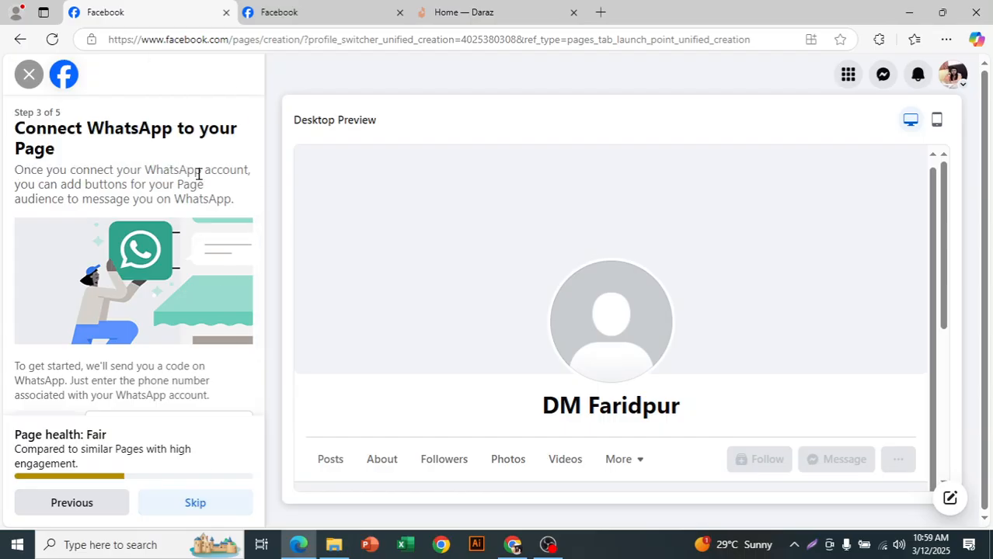
pyautogui.scroll(-1, 183, 256)
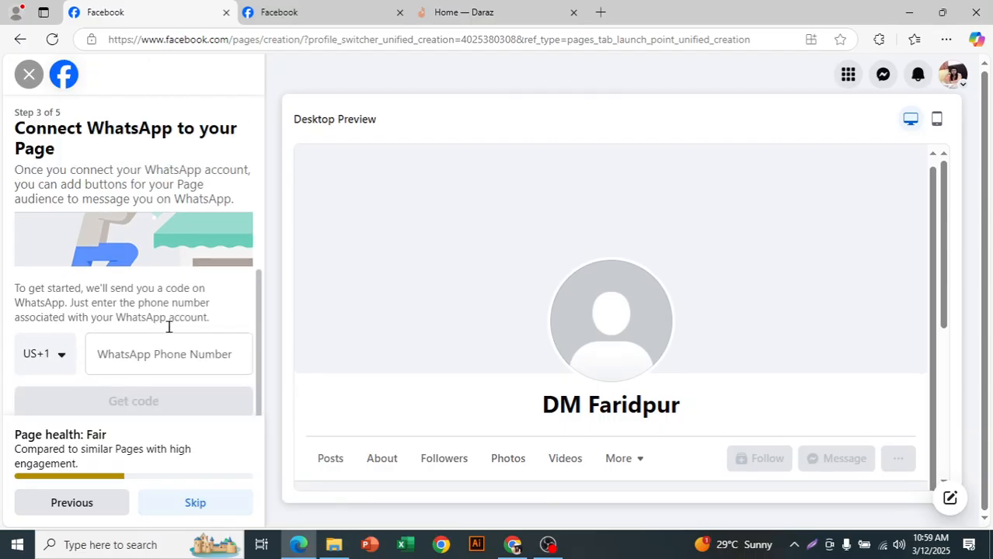
pyautogui.click(56, 357)
pyautogui.scroll(-5, 109, 470)
pyautogui.scroll(-2, 107, 481)
pyautogui.click(26, 504)
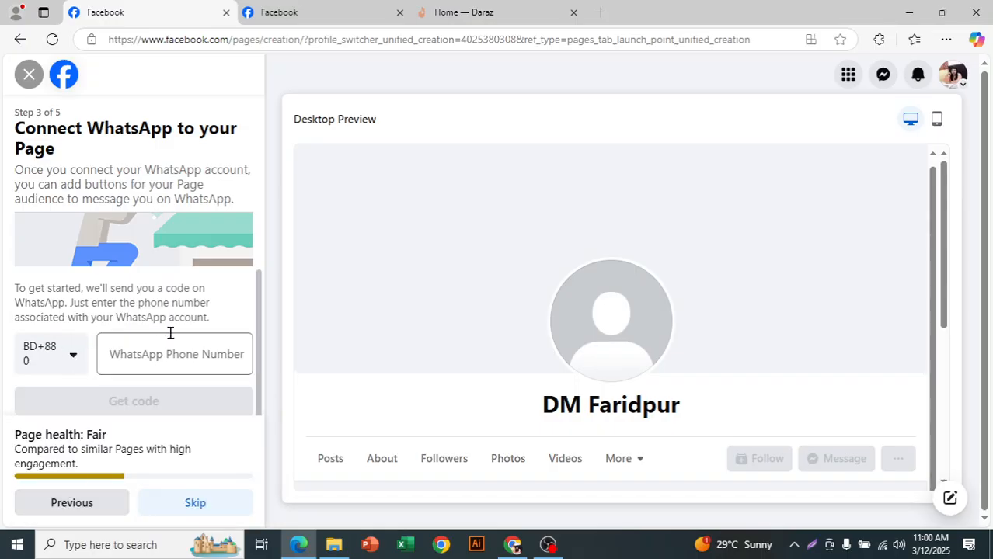
# Step: Enter the saved WhatsApp phone number and remove the plus sign and duplicate country code from it
pyautogui.click(191, 360)
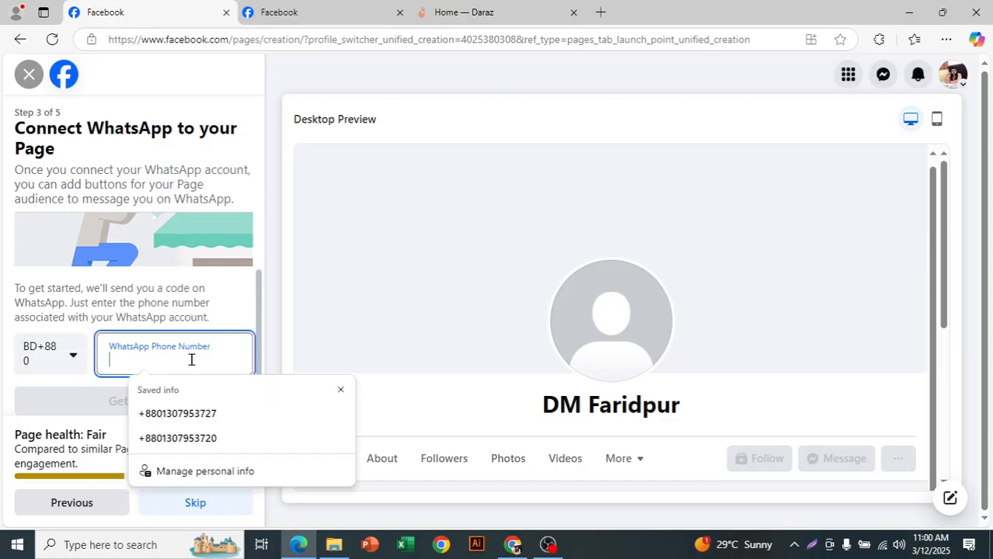
pyautogui.click(215, 414)
pyautogui.click(219, 327)
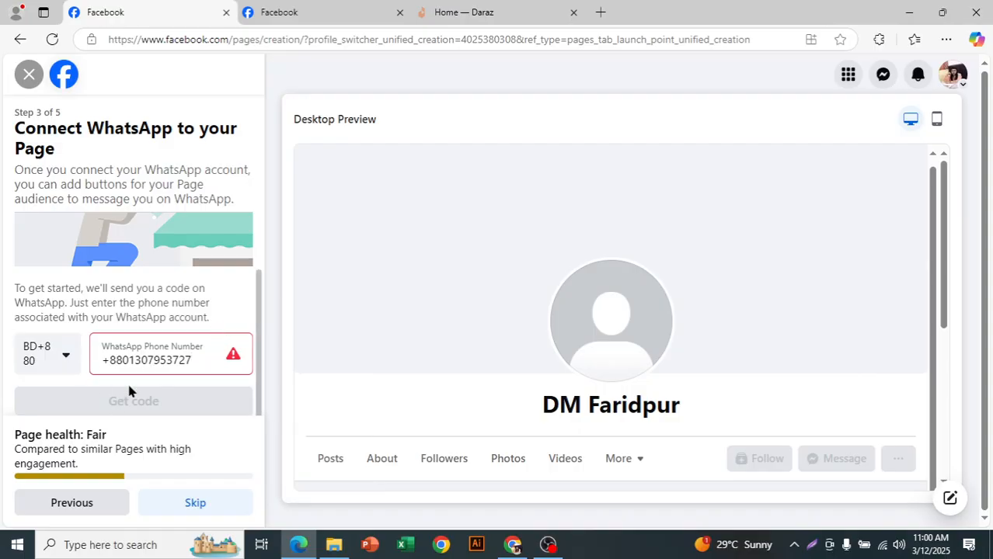
pyautogui.moveTo(124, 363); pyautogui.dragTo(105, 362)
pyautogui.press('BackSpace')
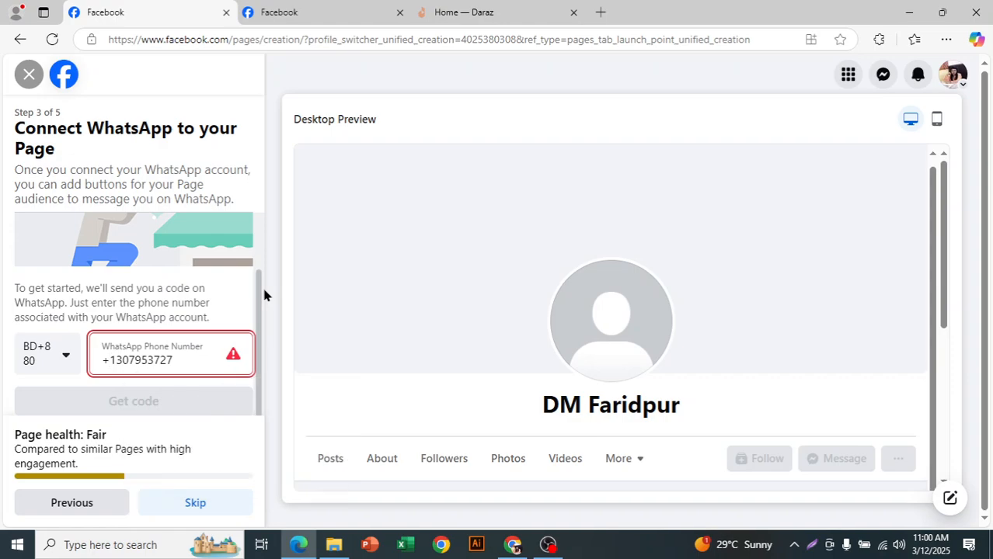
pyautogui.press('BackSpace')
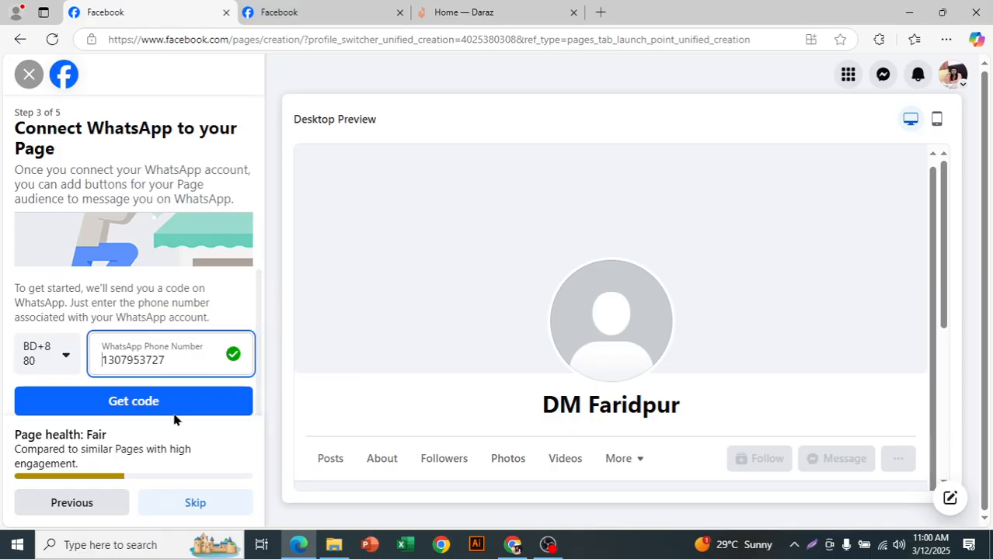
# Step: Clear the WhatsApp phone number and skip connecting WhatsApp to the Page
pyautogui.doubleClick(176, 356)
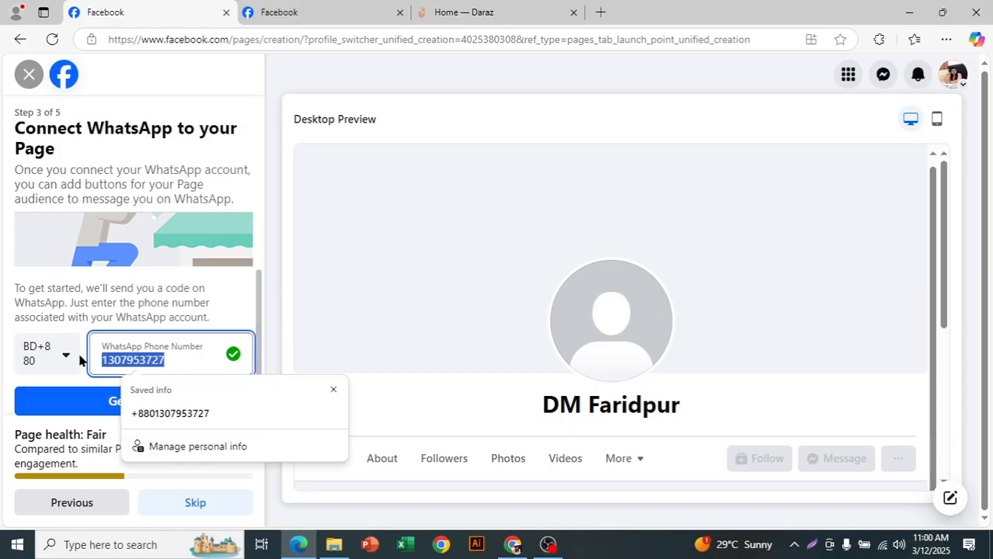
pyautogui.press('BackSpace')
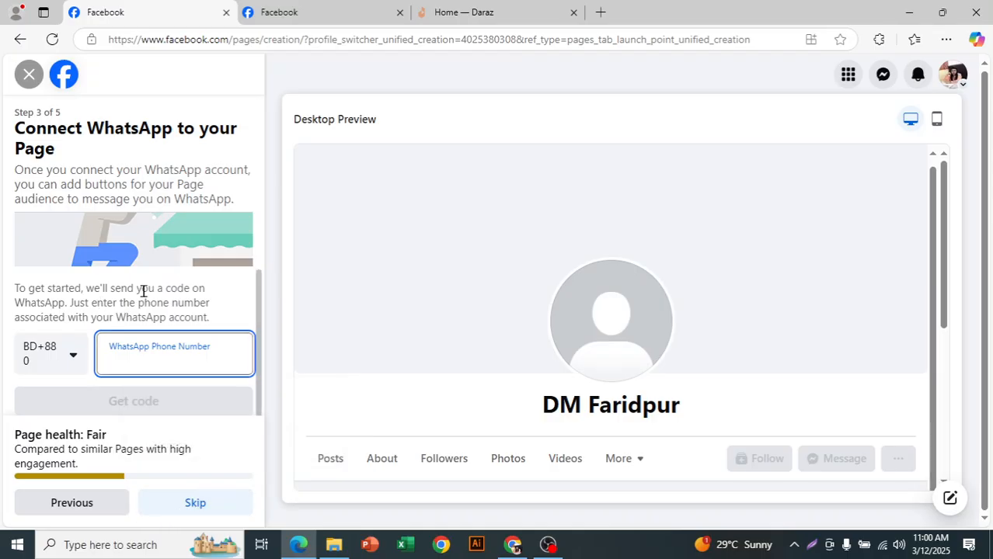
pyautogui.click(189, 512)
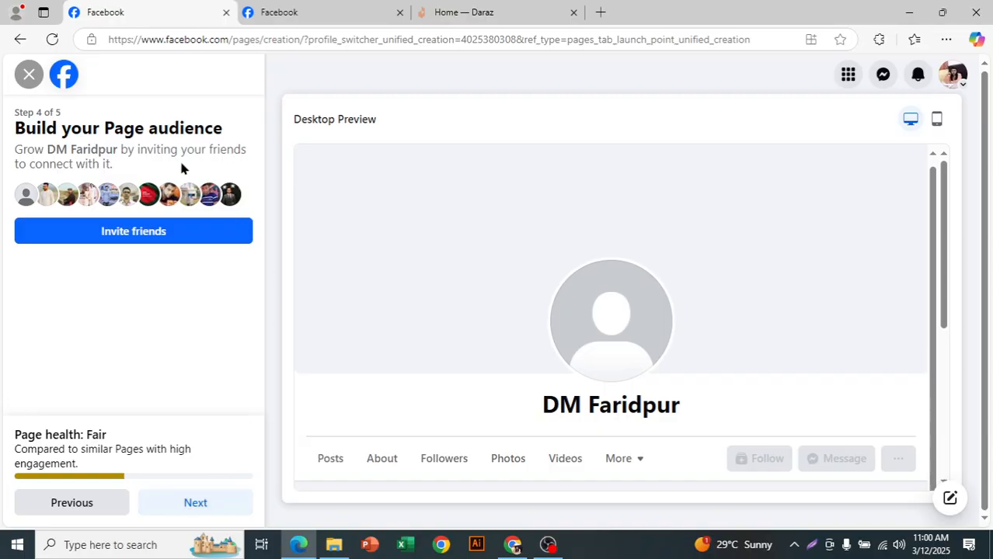
# Step: Turn off Page notifications on the profile and finish the Page setup without inviting friends
pyautogui.click(204, 509)
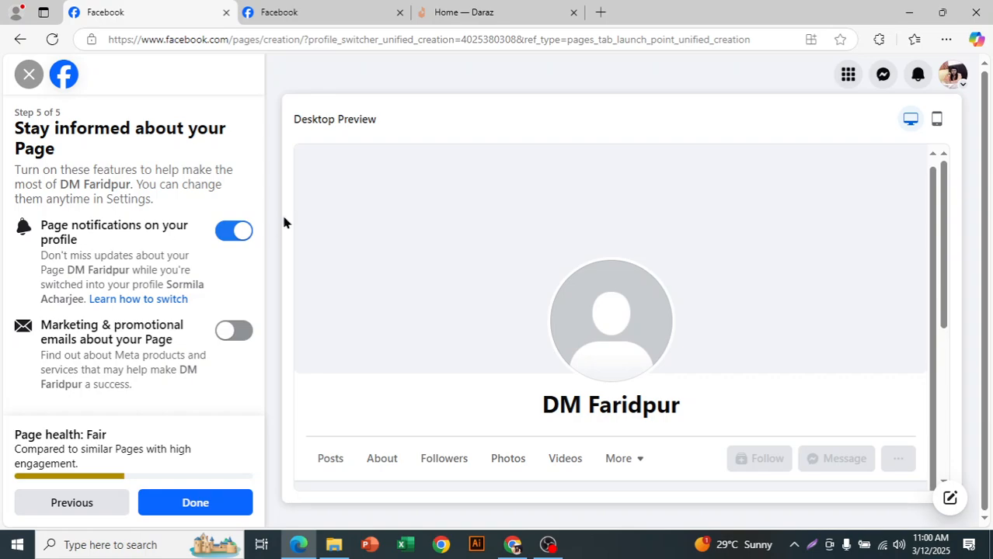
pyautogui.click(243, 230)
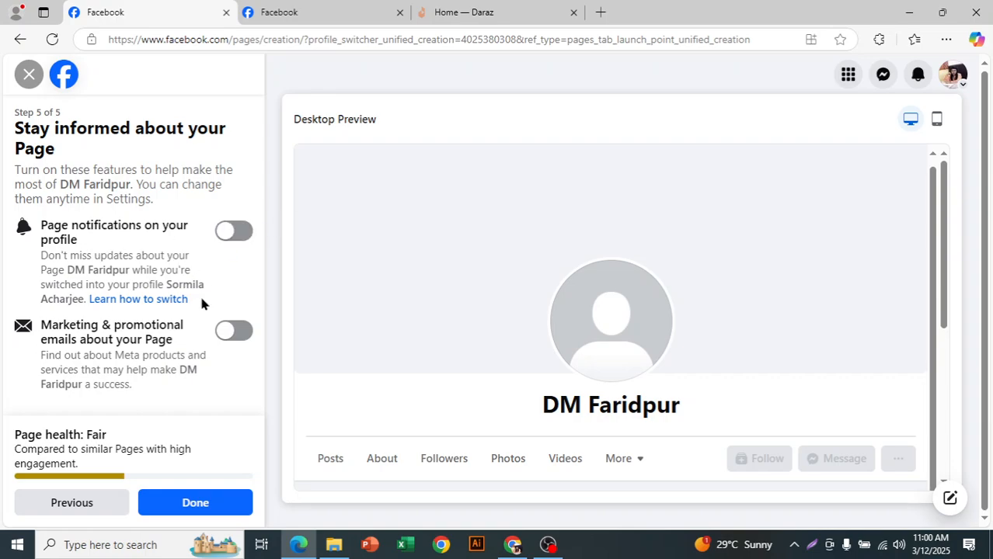
pyautogui.click(195, 505)
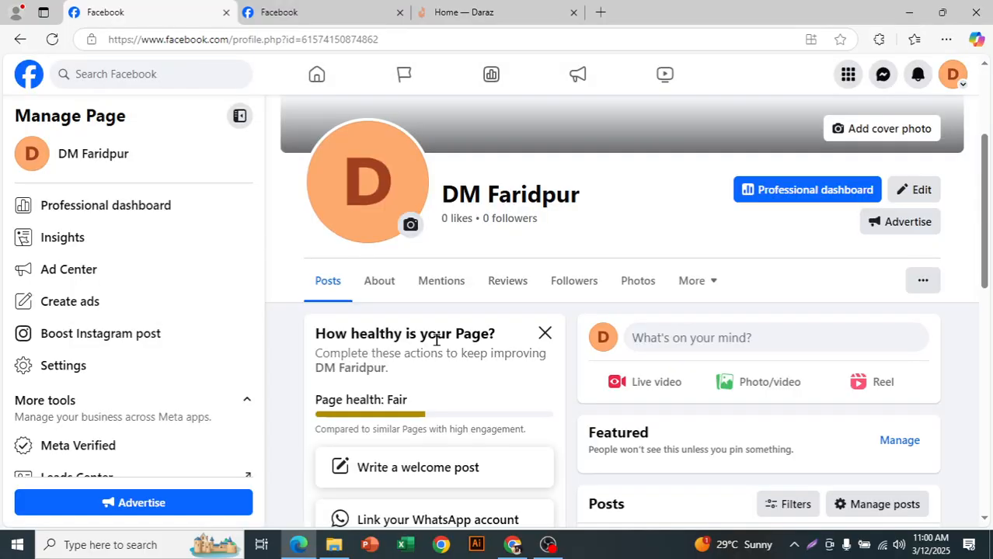
# Step: Dismiss the browser's notification permission request and the notice about switching to DM Faridpur
pyautogui.scroll(-5, 543, 350)
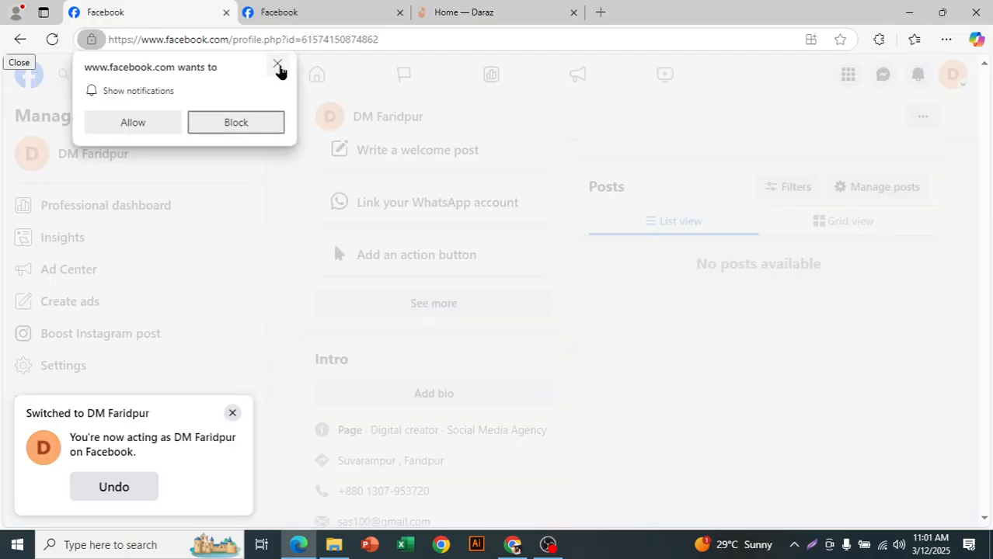
pyautogui.click(277, 63)
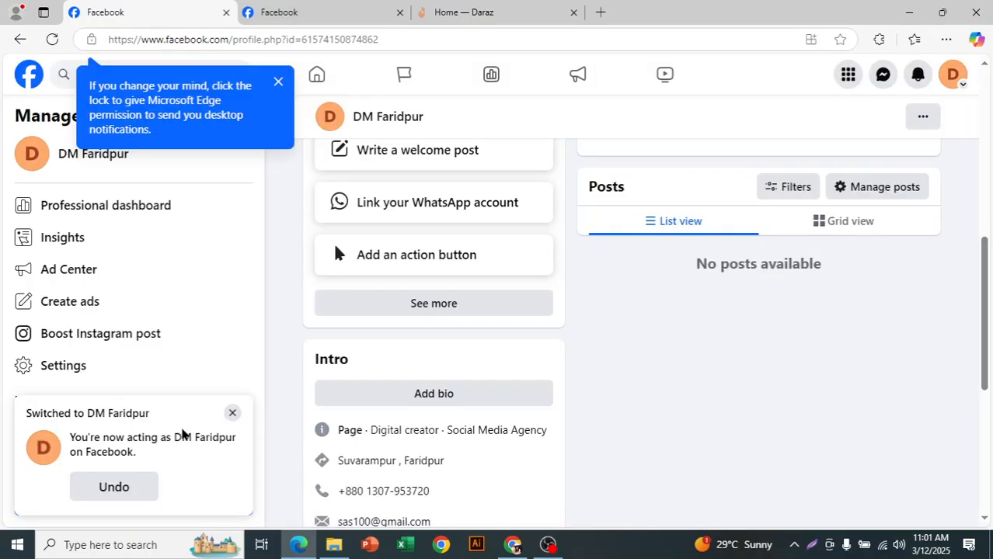
pyautogui.click(232, 412)
pyautogui.scroll(4, 566, 398)
pyautogui.scroll(3, 566, 399)
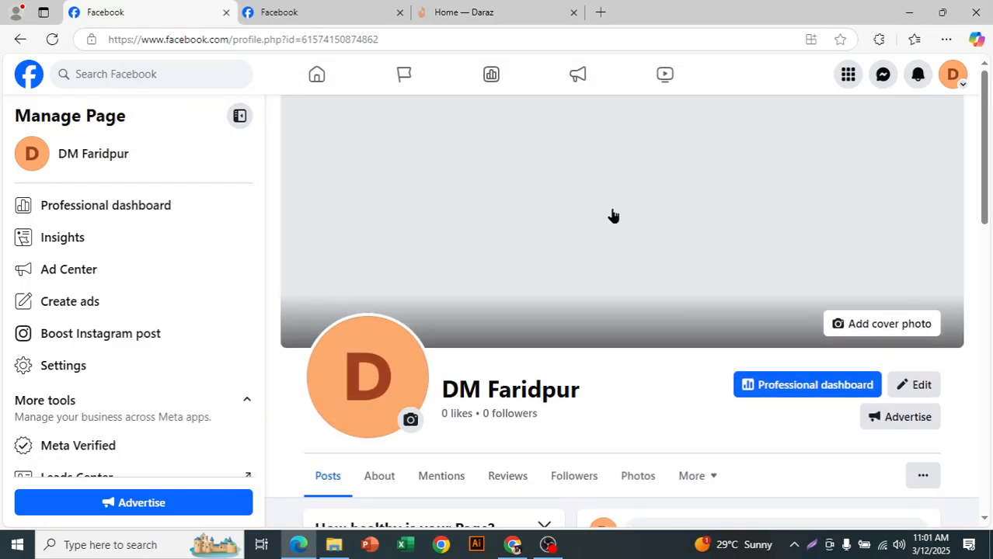
# Step: Examine the Page health rating and the suggested improvement actions on the new Page
pyautogui.scroll(-4, 903, 271)
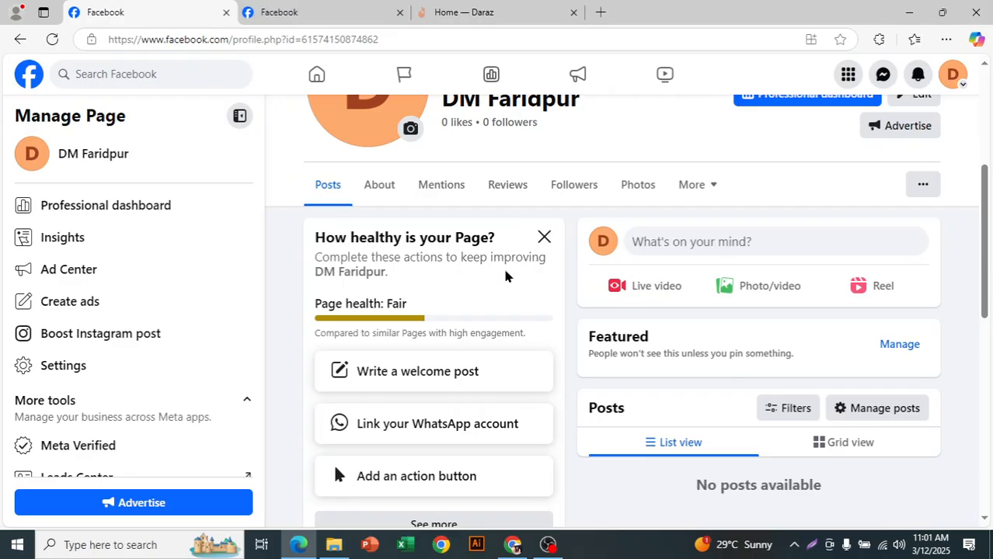
pyautogui.moveTo(316, 238); pyautogui.dragTo(451, 238)
pyautogui.click(381, 243)
pyautogui.moveTo(358, 304); pyautogui.dragTo(428, 310)
pyautogui.scroll(-1, 473, 291)
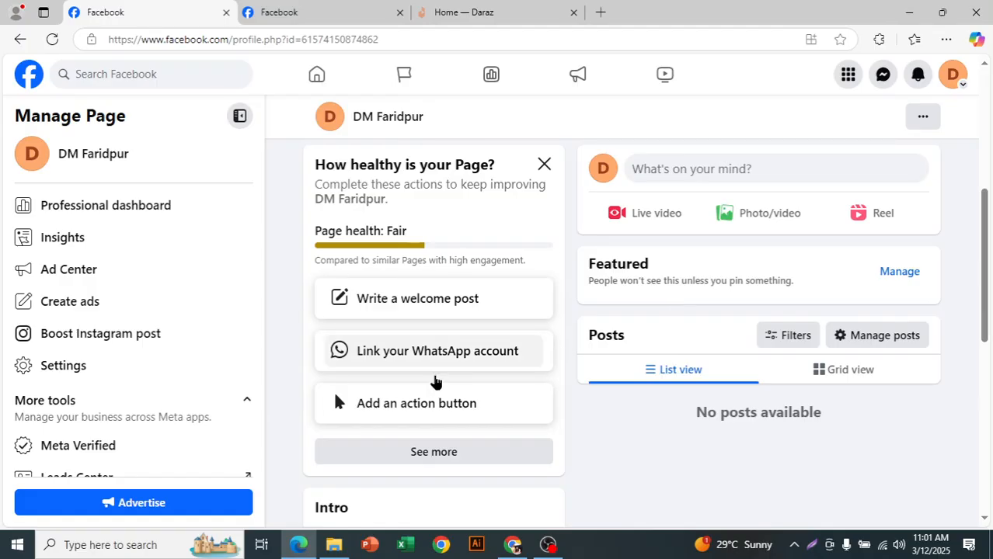
# Step: Open the full list of Page setup actions and review the completed and remaining steps
pyautogui.click(411, 456)
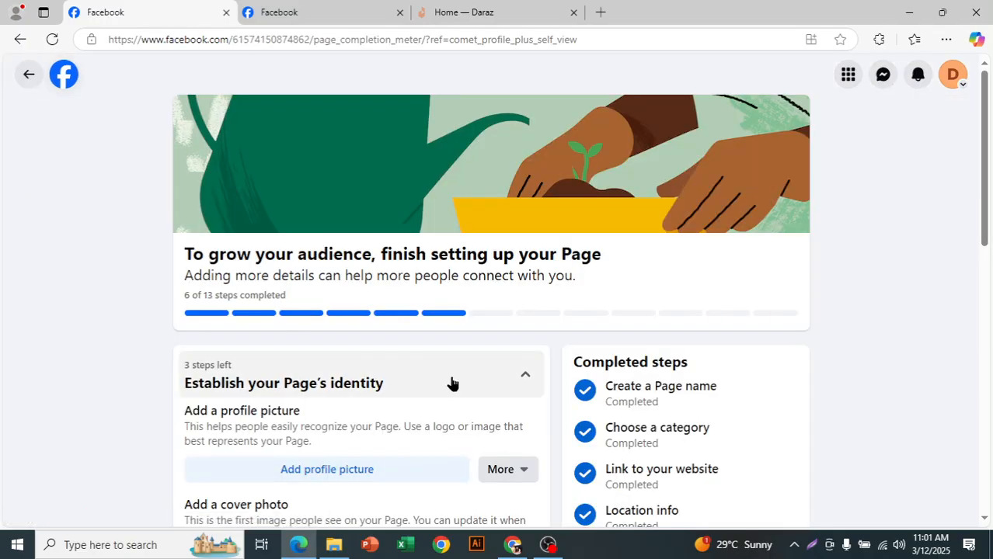
pyautogui.scroll(-2, 452, 383)
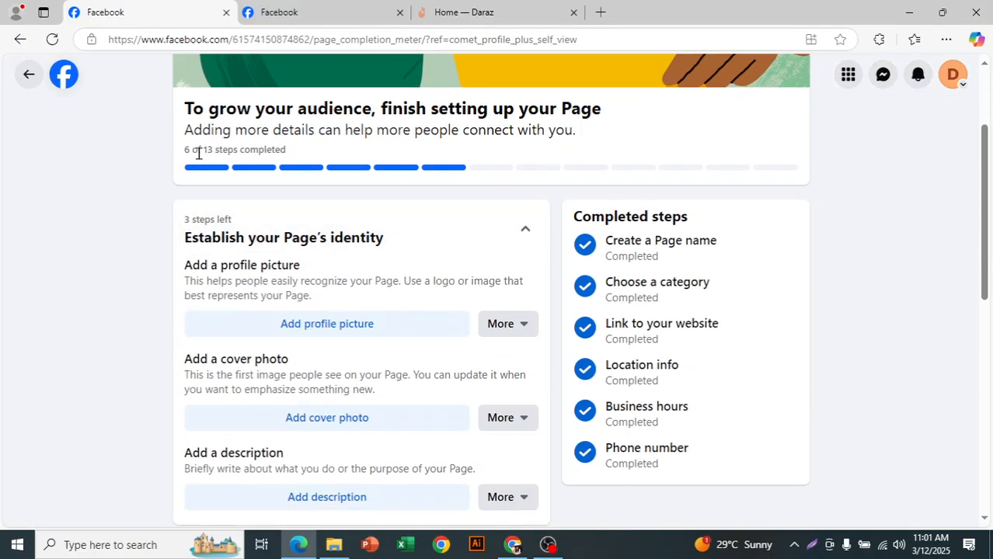
pyautogui.moveTo(191, 150); pyautogui.dragTo(289, 153)
pyautogui.click(289, 153)
pyautogui.scroll(-6, 381, 295)
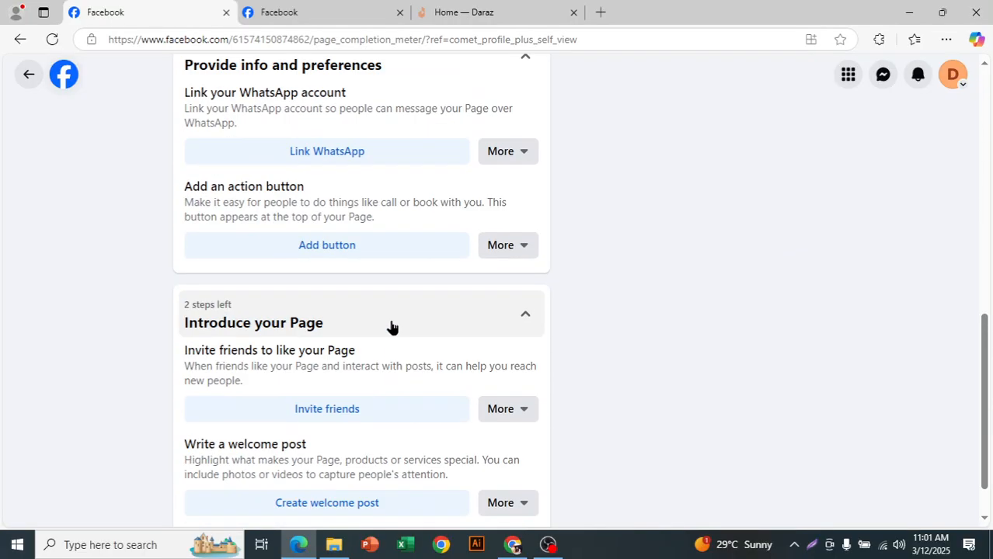
pyautogui.scroll(-1, 392, 327)
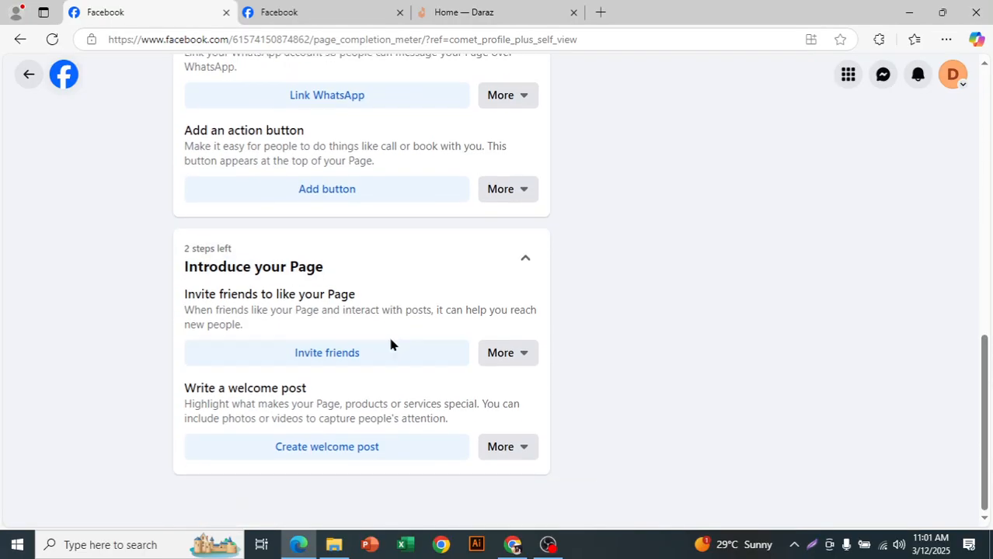
pyautogui.scroll(5, 391, 344)
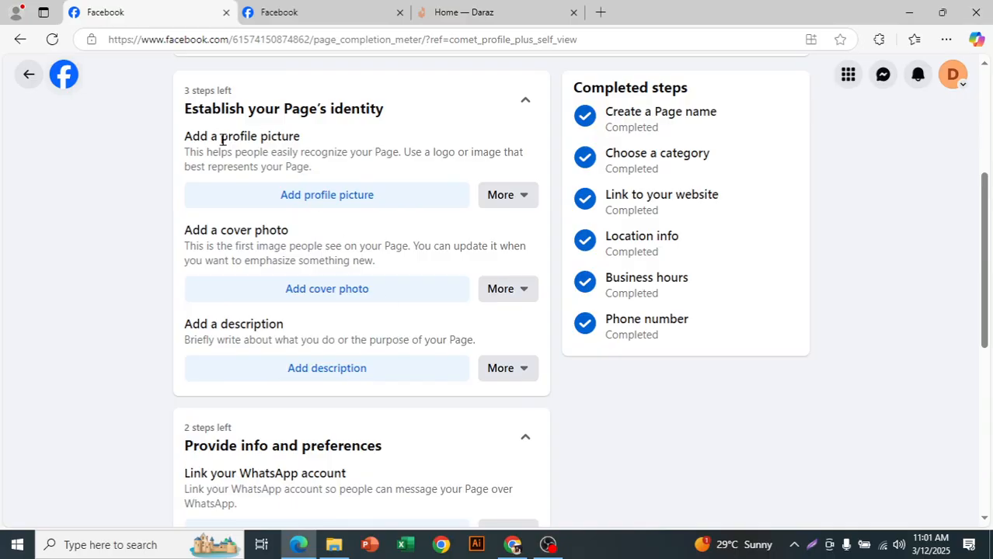
# Step: Upload and save a profile picture for the Page, and check the Page health rating
pyautogui.click(344, 196)
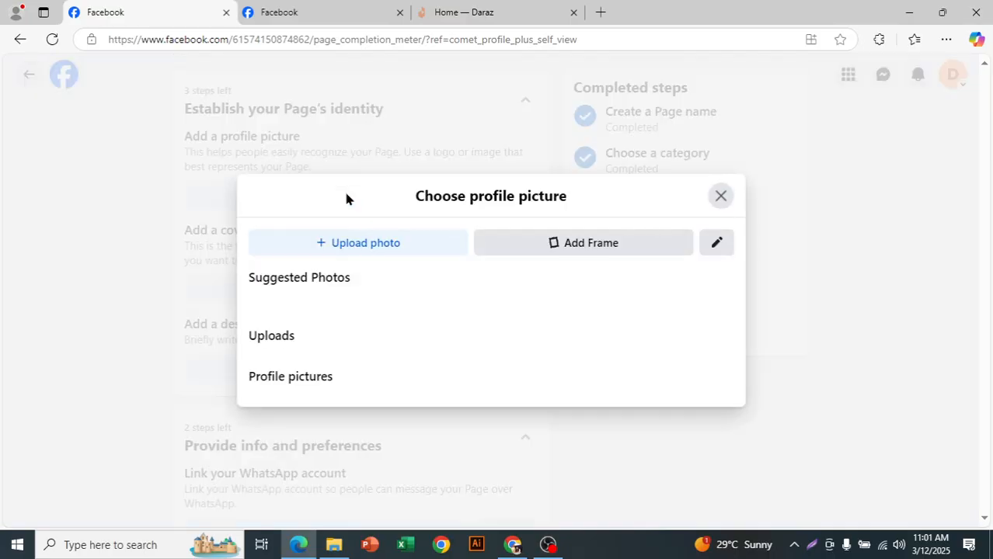
pyautogui.click(271, 261)
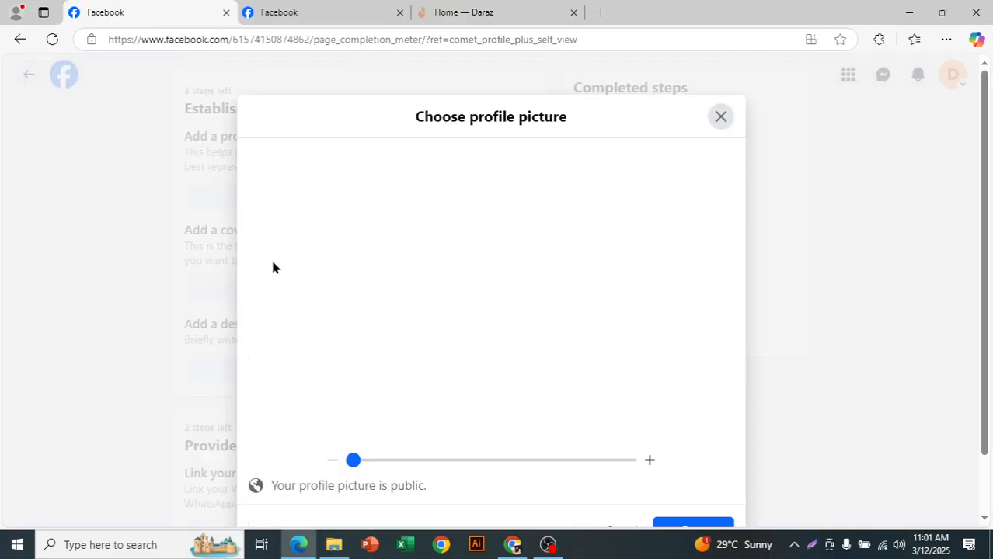
pyautogui.click(675, 523)
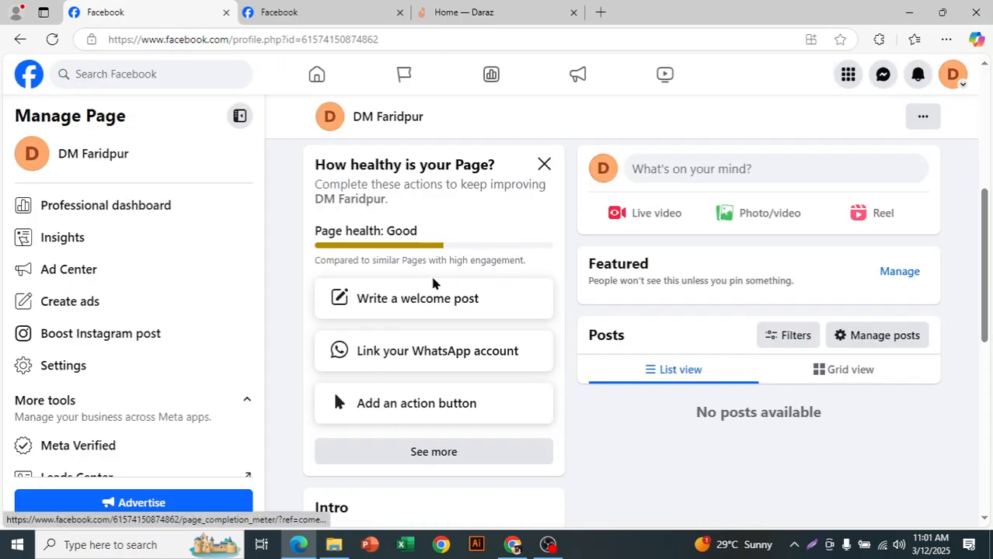
pyautogui.doubleClick(401, 232)
pyautogui.click(435, 246)
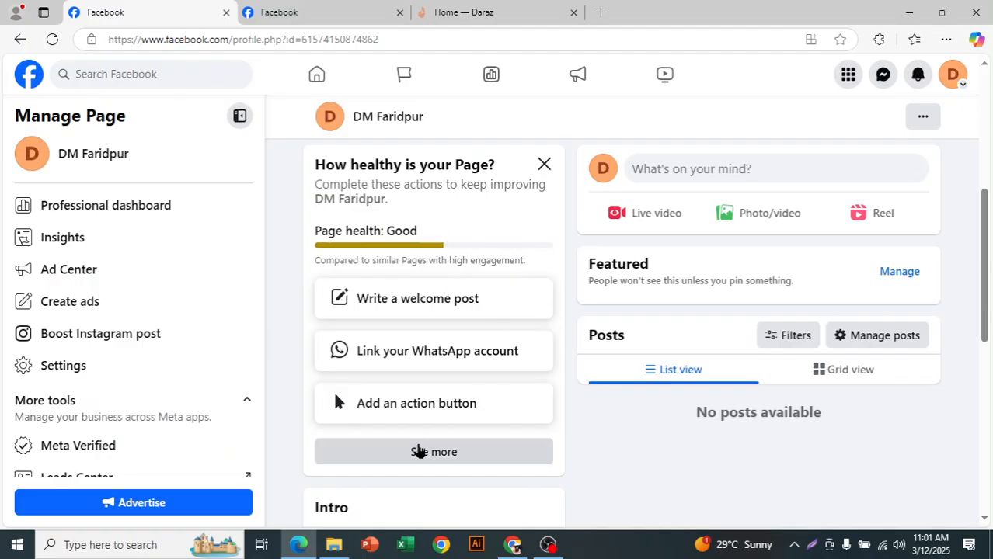
# Step: Add a cover photo from the Page's setup actions, using the existing orange "D" photo, and save it
pyautogui.click(418, 453)
pyautogui.scroll(-3, 396, 366)
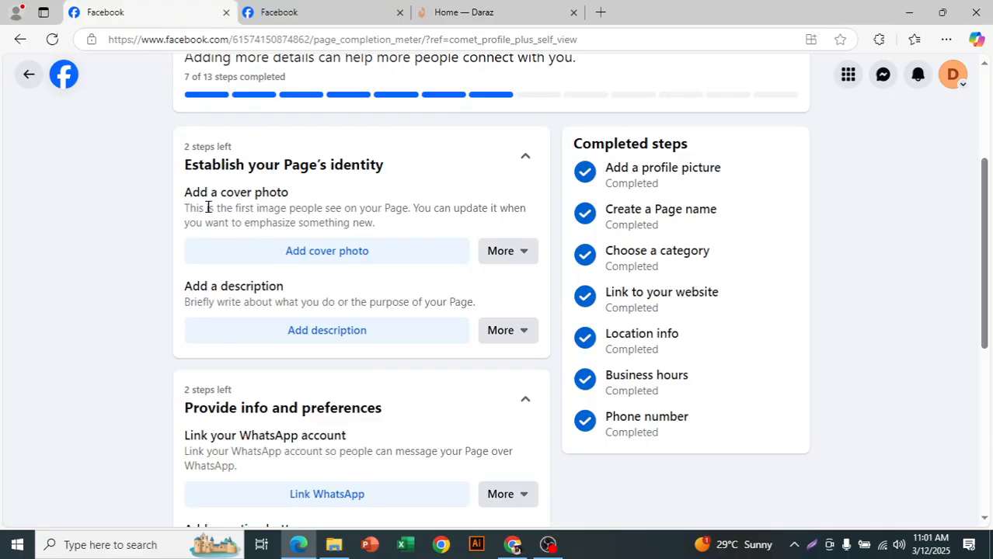
pyautogui.click(353, 250)
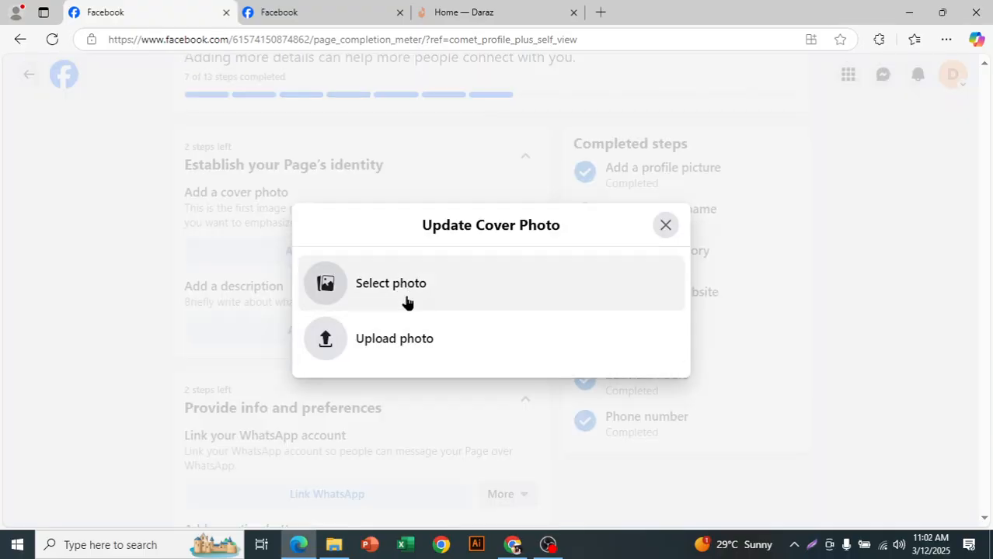
pyautogui.click(404, 292)
pyautogui.click(390, 238)
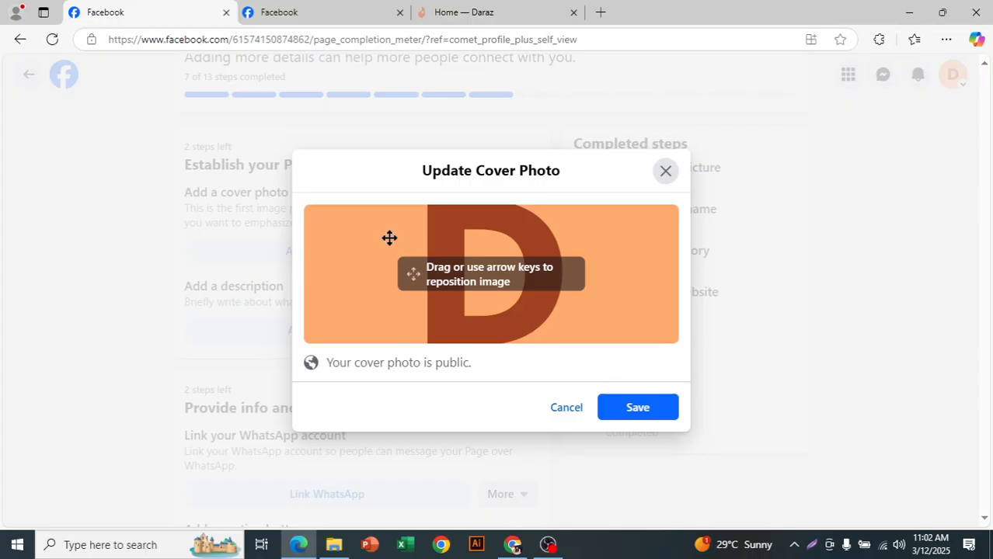
pyautogui.click(633, 412)
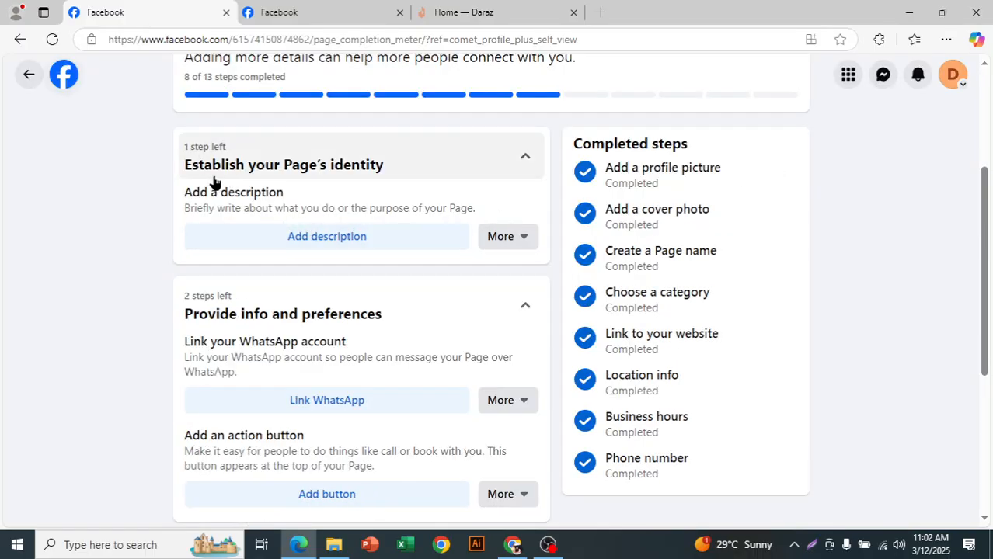
pyautogui.moveTo(188, 191); pyautogui.dragTo(313, 202)
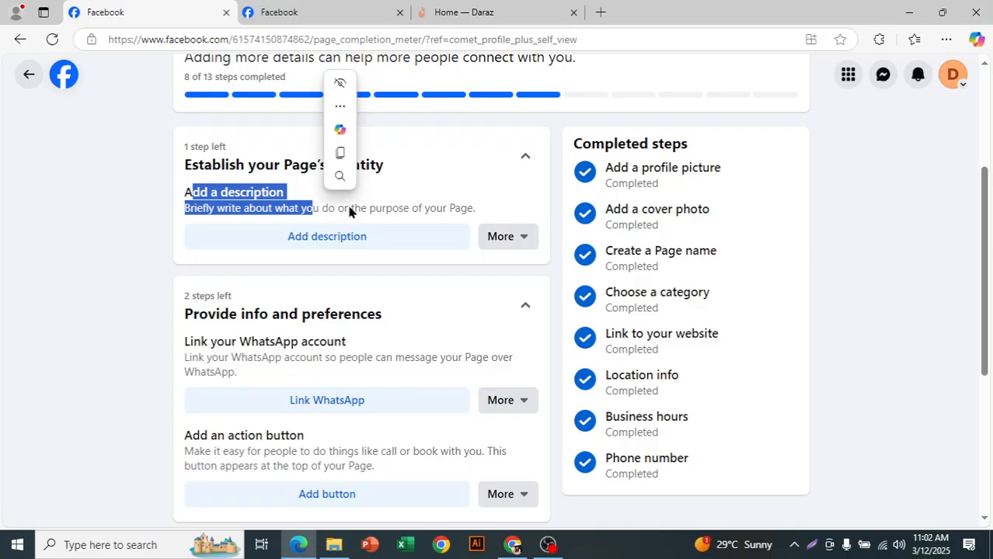
pyautogui.click(348, 206)
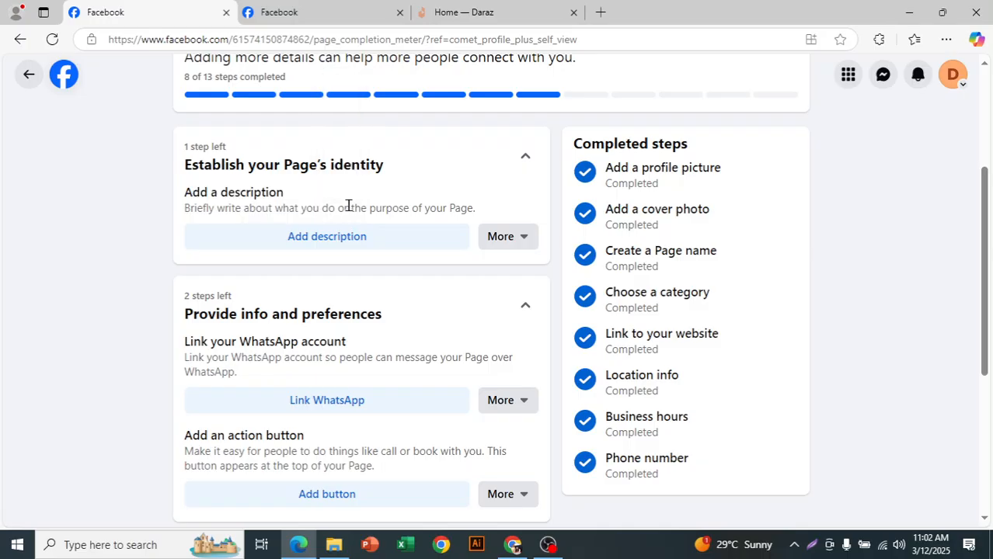
pyautogui.click(264, 243)
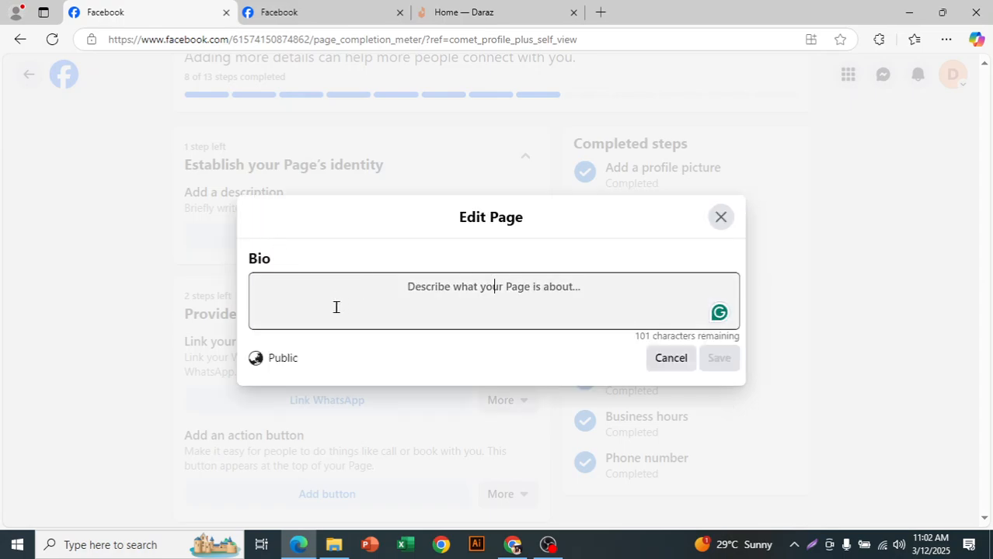
pyautogui.click(727, 221)
# Step: Add a "Send message" action button to the Page that uses the DM Faridpur Messenger, and save it
pyautogui.scroll(-1, 420, 258)
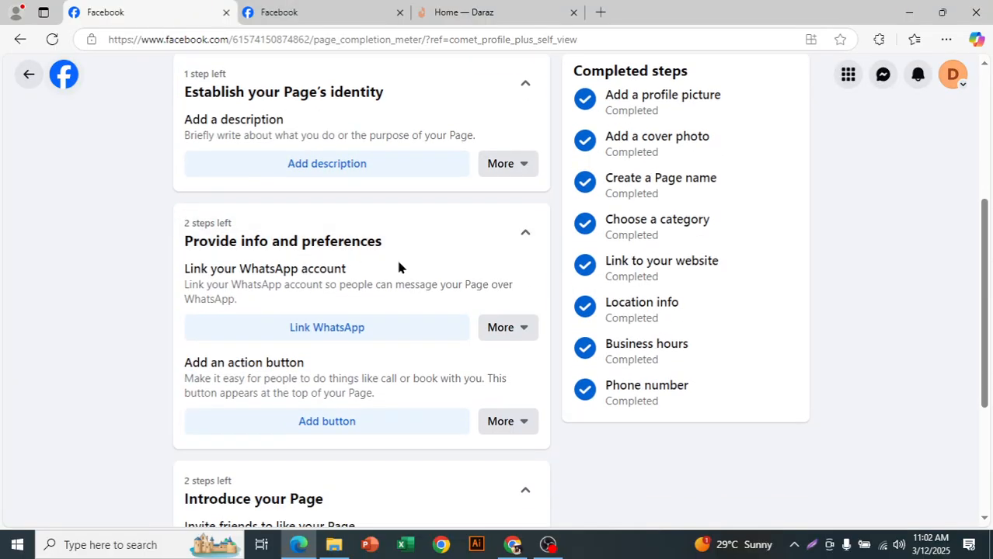
pyautogui.scroll(-1, 341, 272)
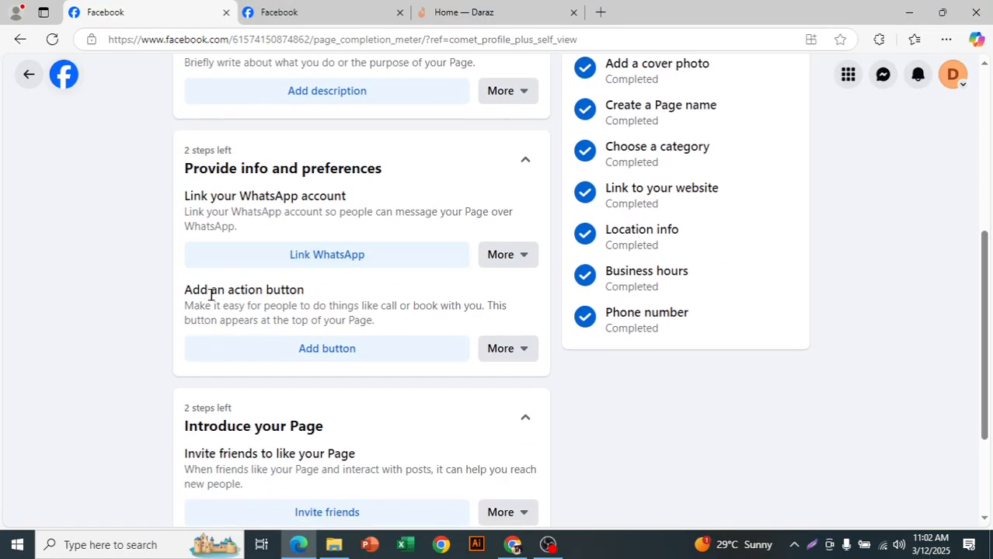
pyautogui.click(354, 351)
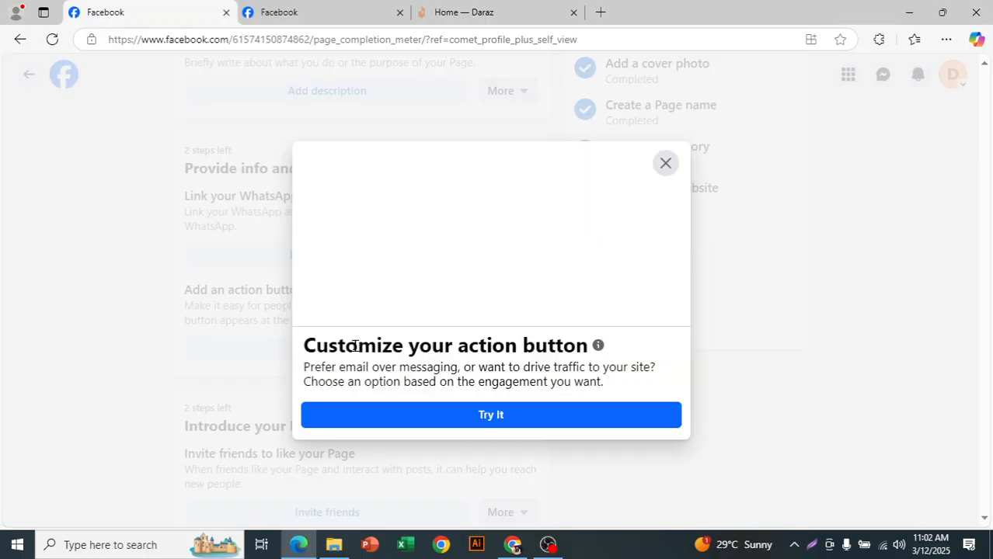
pyautogui.click(462, 419)
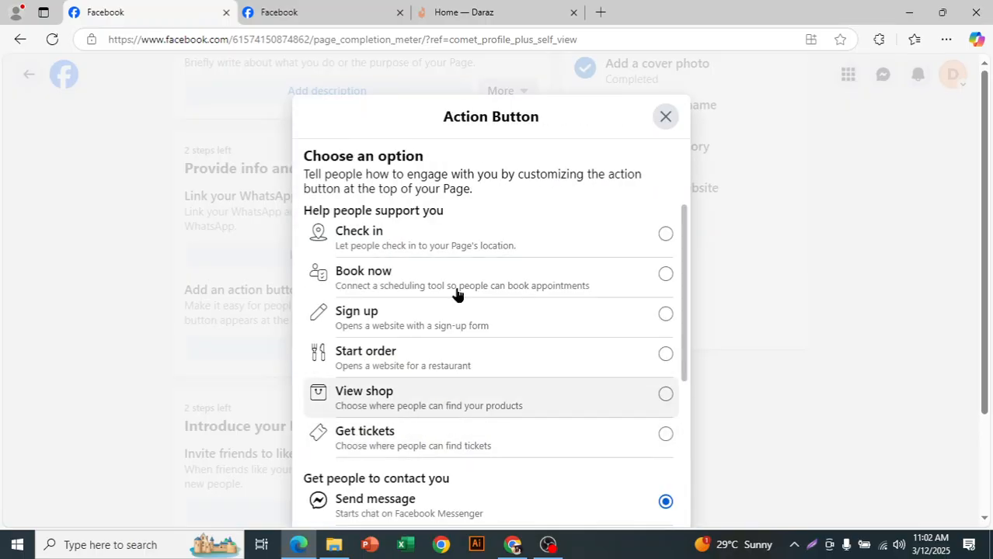
pyautogui.scroll(-3, 471, 361)
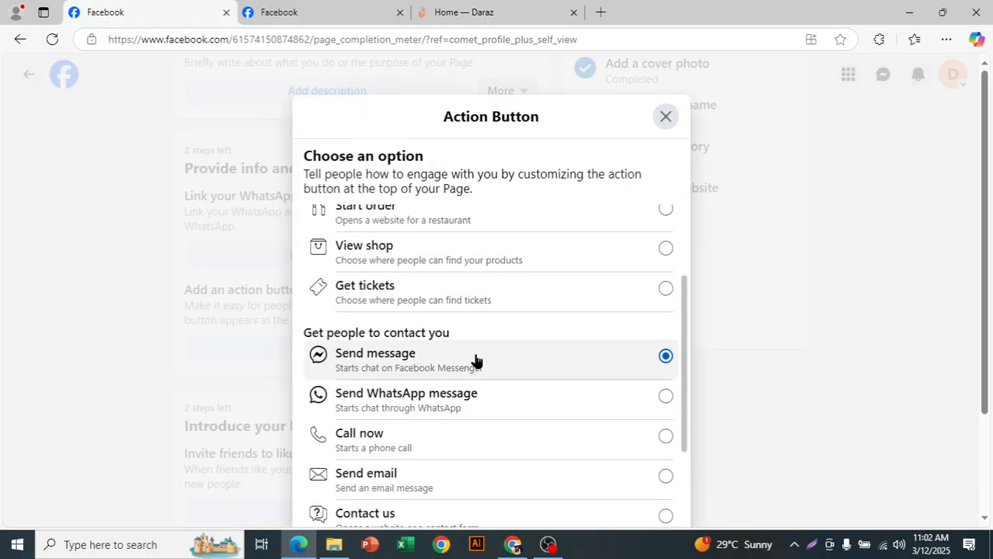
pyautogui.scroll(-2, 658, 417)
pyautogui.click(624, 464)
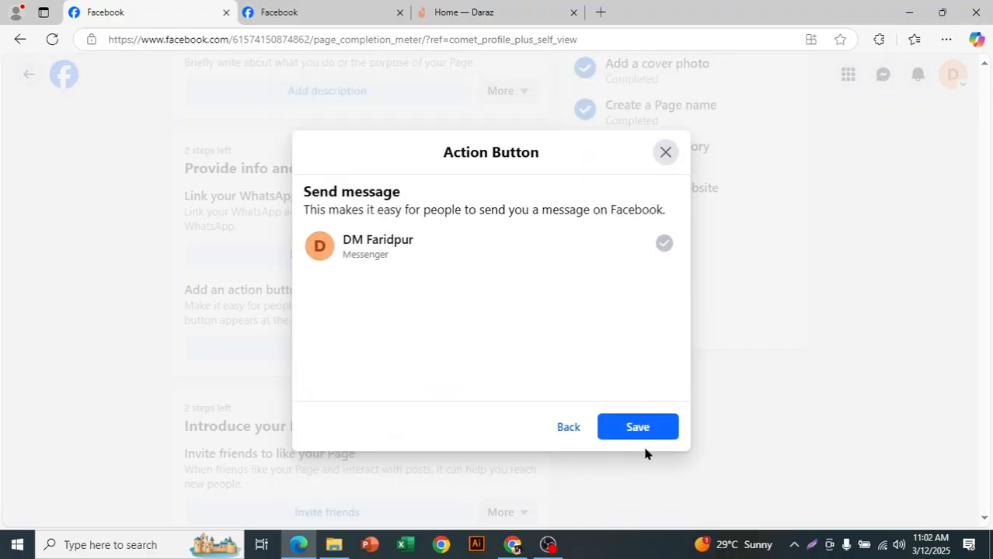
pyautogui.click(650, 431)
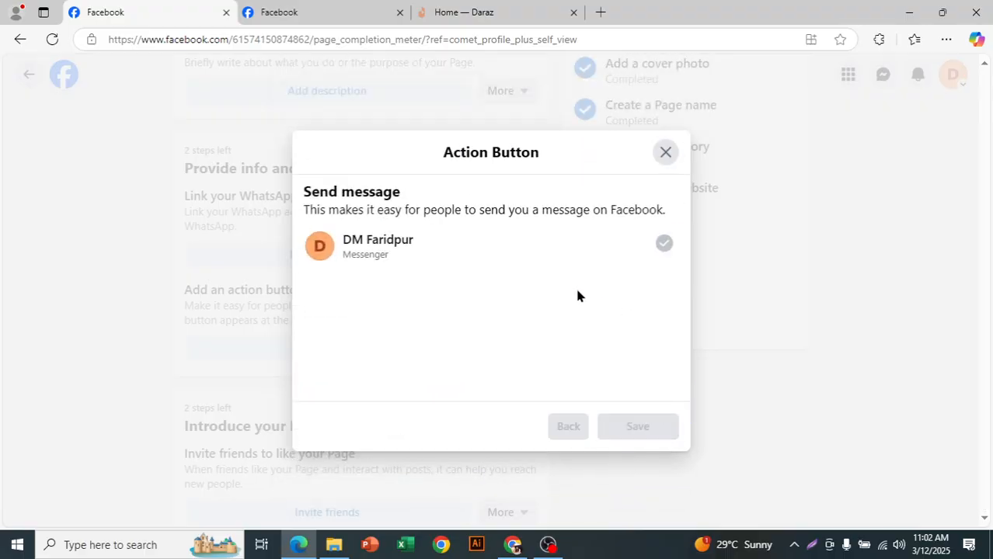
pyautogui.scroll(2, 557, 286)
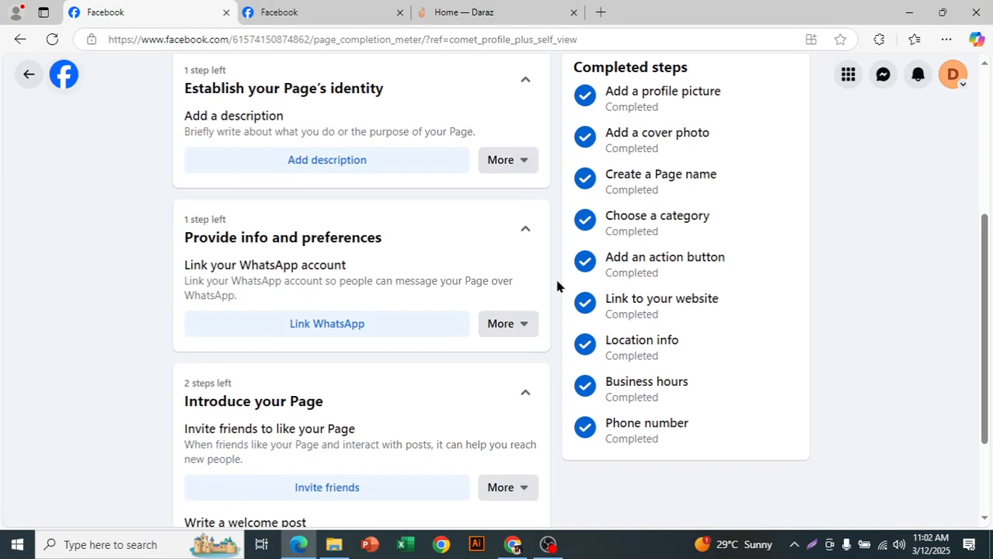
# Step: Write and publish a public welcome post with the text "hello" from the Introduce your Page actions
pyautogui.scroll(-3, 555, 296)
pyautogui.moveTo(240, 293); pyautogui.dragTo(342, 310)
pyautogui.click(390, 308)
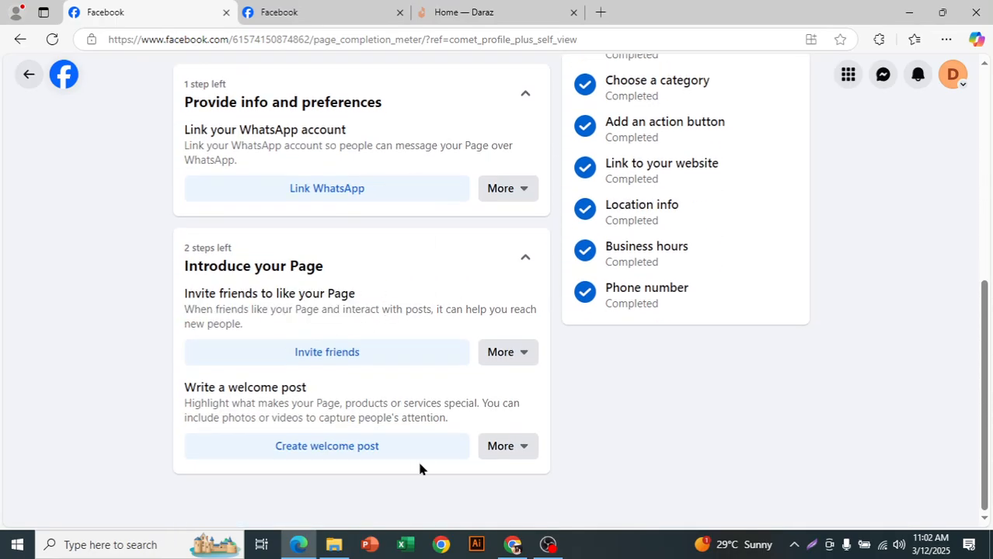
pyautogui.click(352, 449)
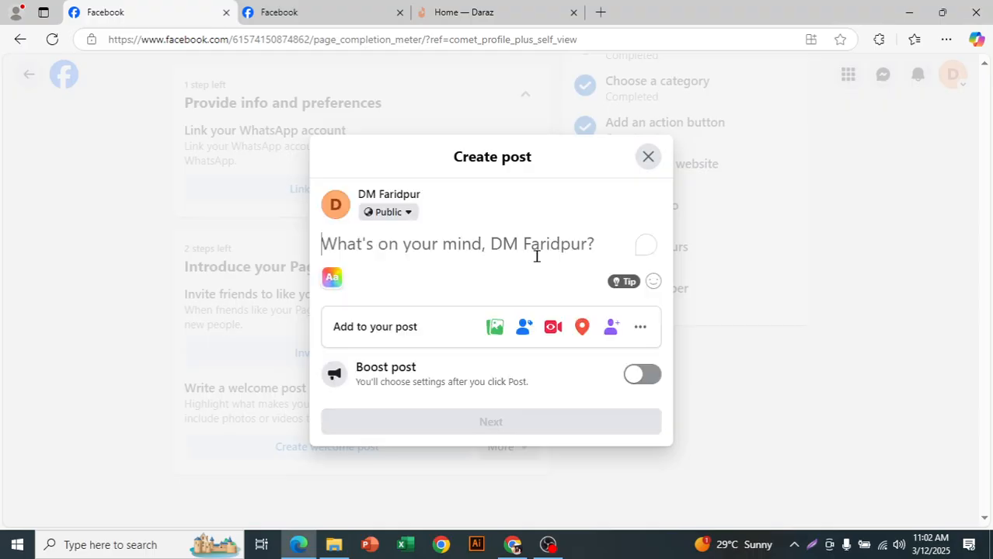
pyautogui.write('h')
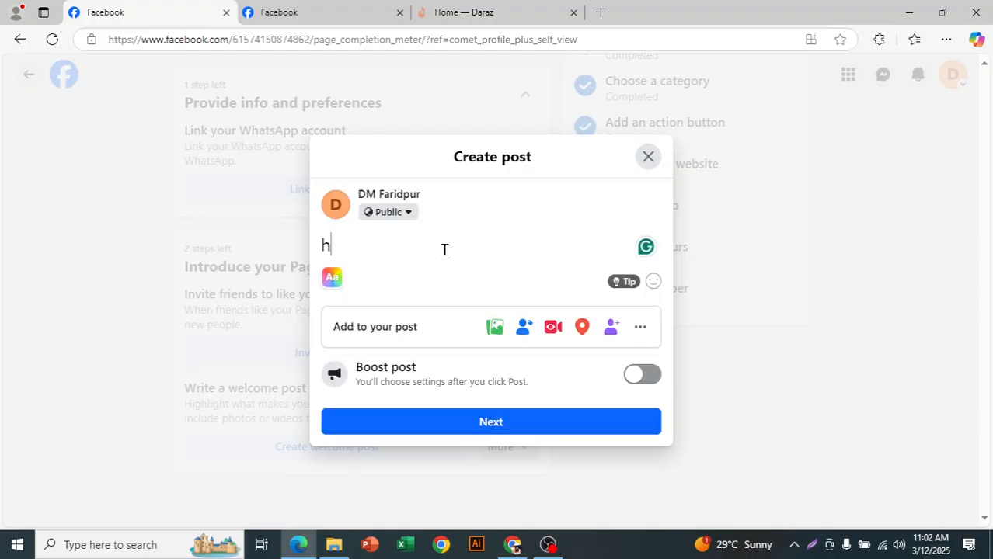
pyautogui.write('ello')
pyautogui.press('Return')
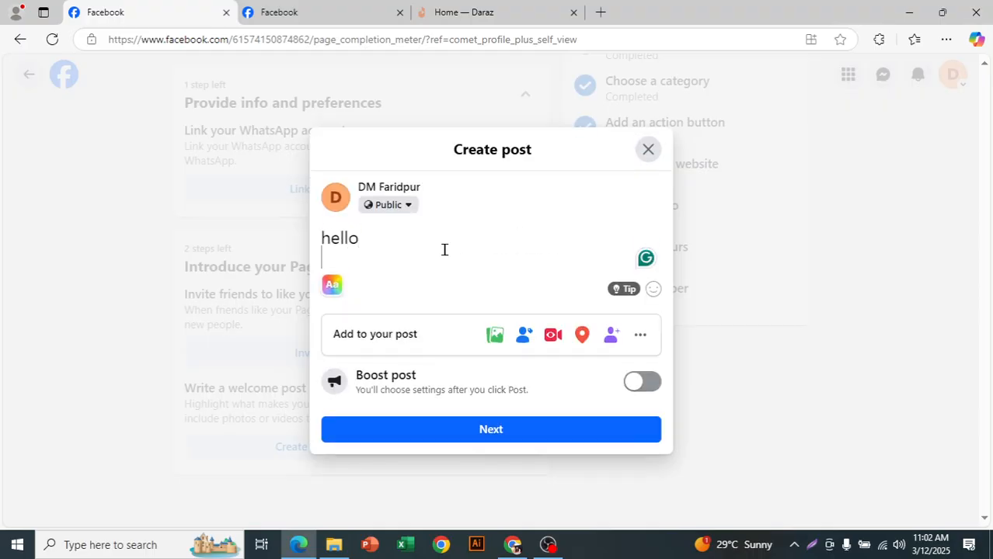
pyautogui.click(525, 435)
pyautogui.click(524, 376)
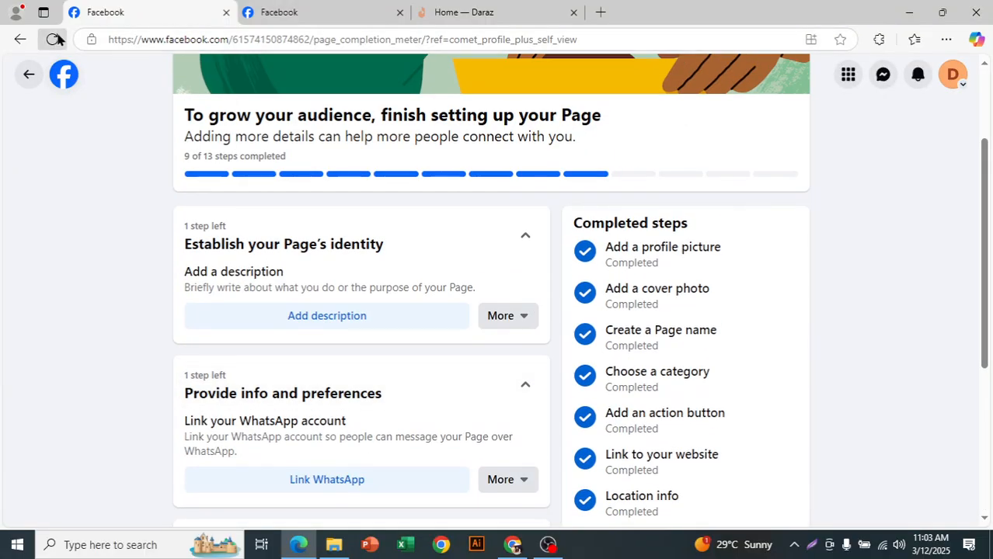
# Step: Reload the Page setup checklist and return to the refreshed DM Faridpur profile
pyautogui.click(52, 38)
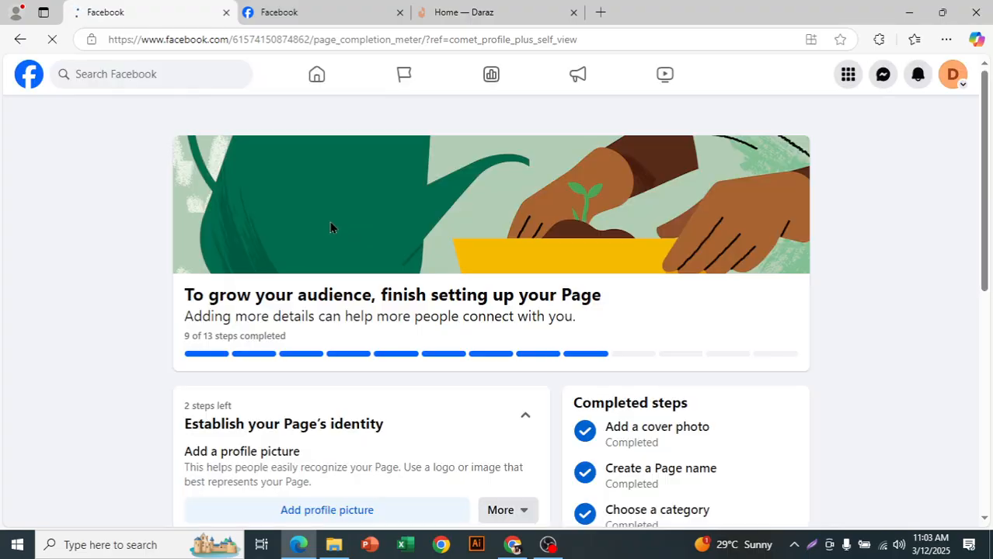
pyautogui.scroll(-1, 210, 348)
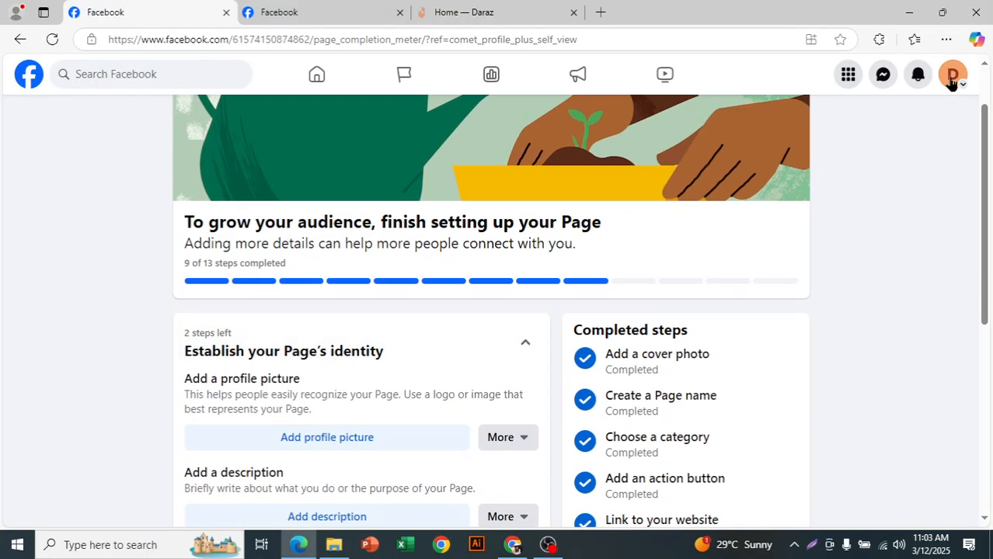
pyautogui.click(953, 74)
pyautogui.click(872, 120)
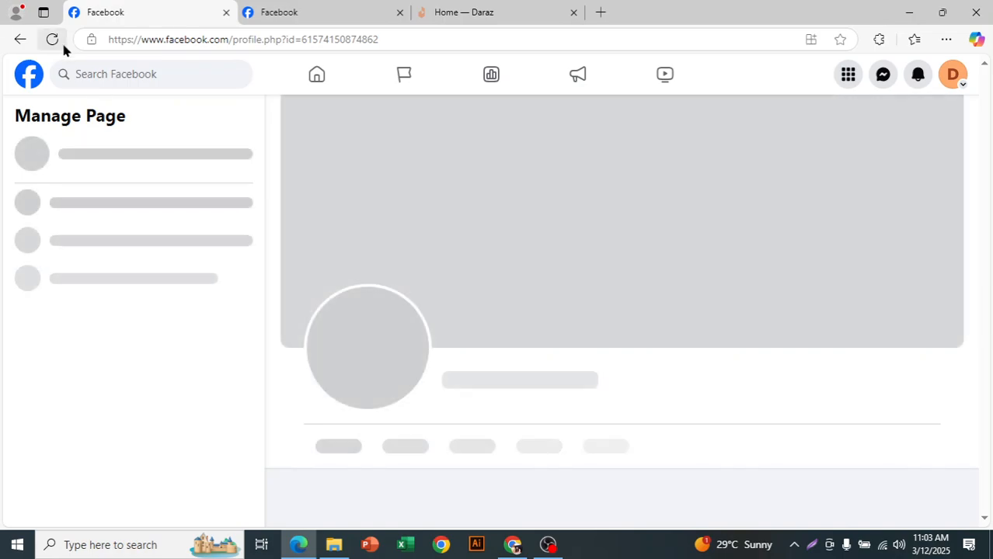
pyautogui.click(61, 42)
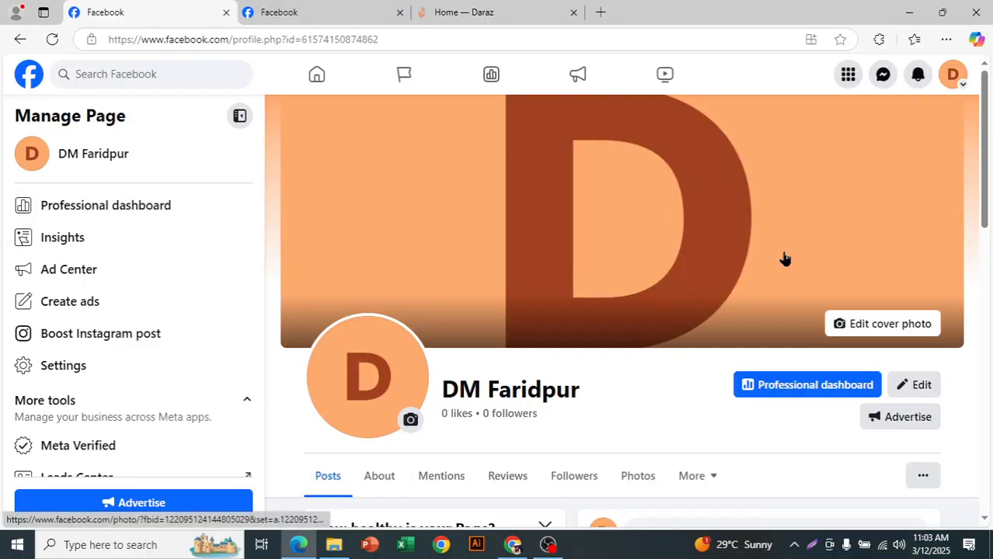
# Step: Examine the Page health rating, the intro details and the published posts on DM Faridpur
pyautogui.scroll(-4, 674, 279)
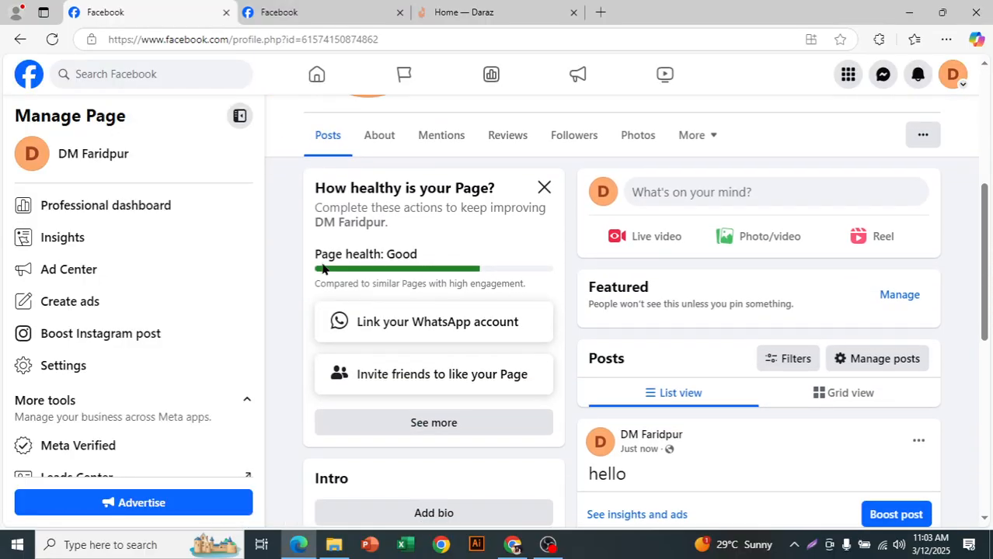
pyautogui.doubleClick(399, 258)
pyautogui.click(470, 268)
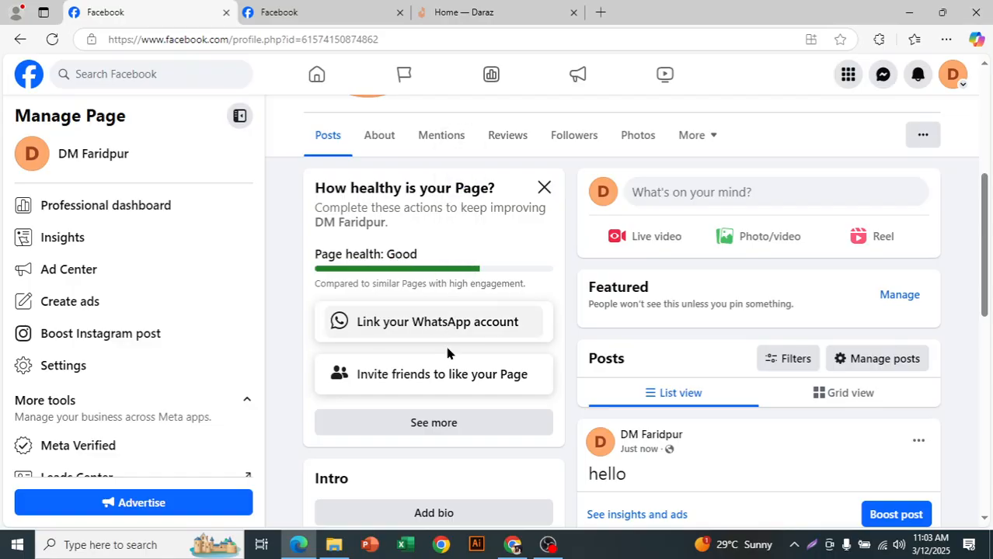
pyautogui.scroll(-4, 504, 333)
pyautogui.scroll(-4, 590, 337)
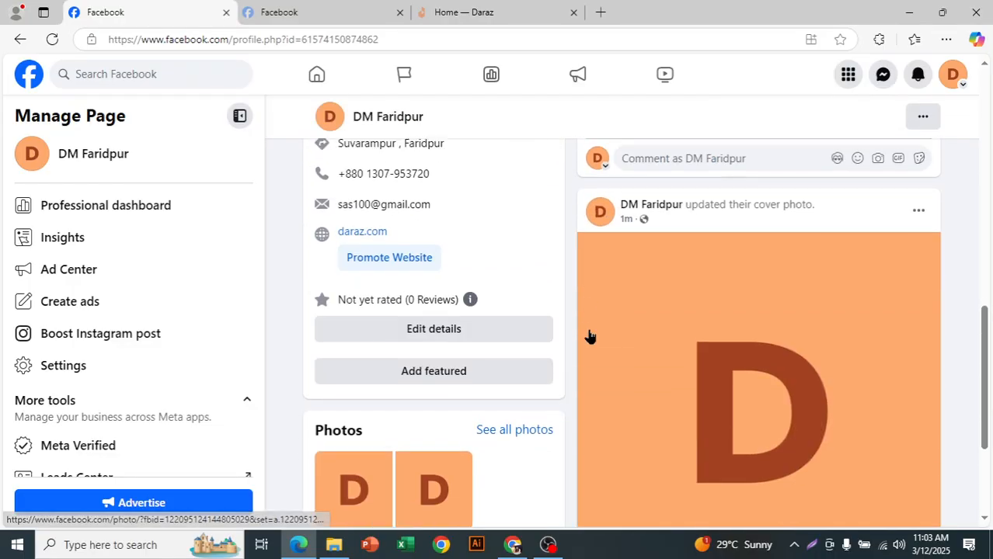
pyautogui.scroll(4, 589, 337)
pyautogui.scroll(10, 581, 354)
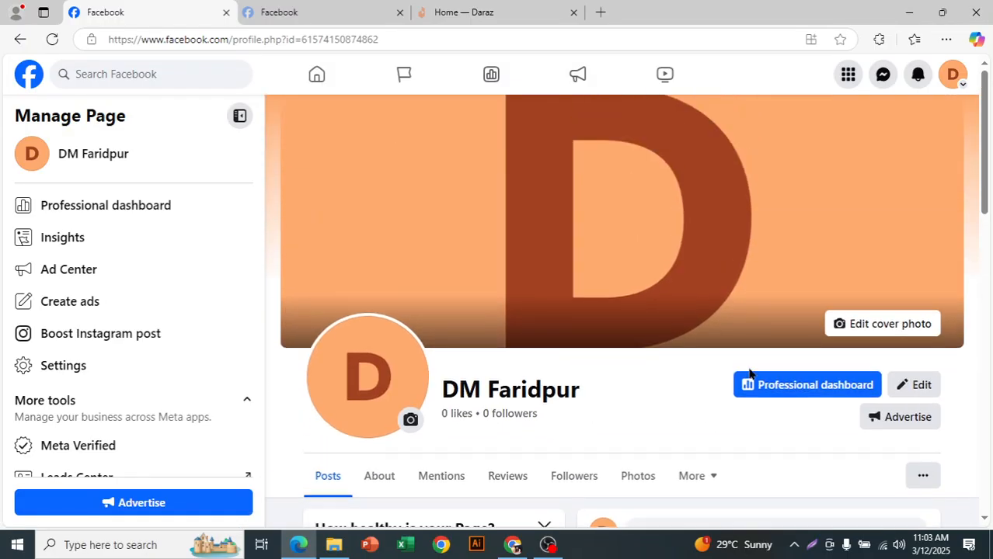
# Step: Capture a screenshot of the whole Page with a green rectangle around its name, saved as Screenshot_1.png in the "Faceebook page setup" folder
pyautogui.press('super+shift+s')
pyautogui.moveTo(1, 49); pyautogui.dragTo(973, 523)
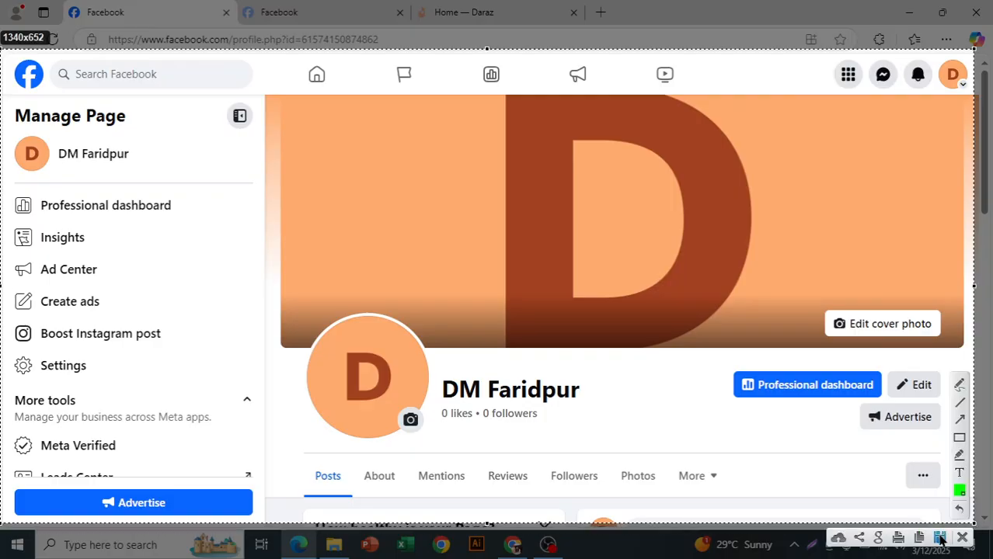
pyautogui.moveTo(414, 351); pyautogui.dragTo(630, 435)
pyautogui.click(939, 537)
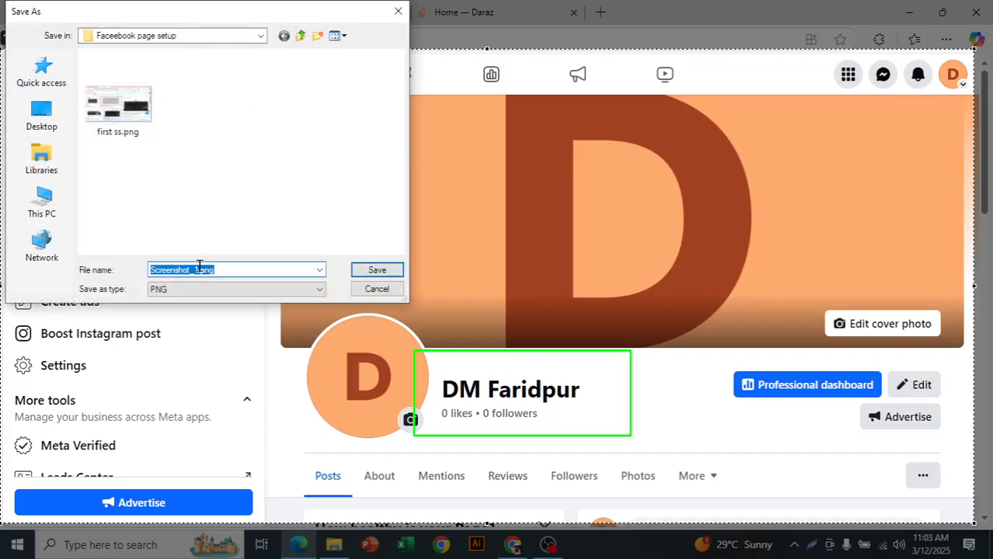
pyautogui.click(378, 270)
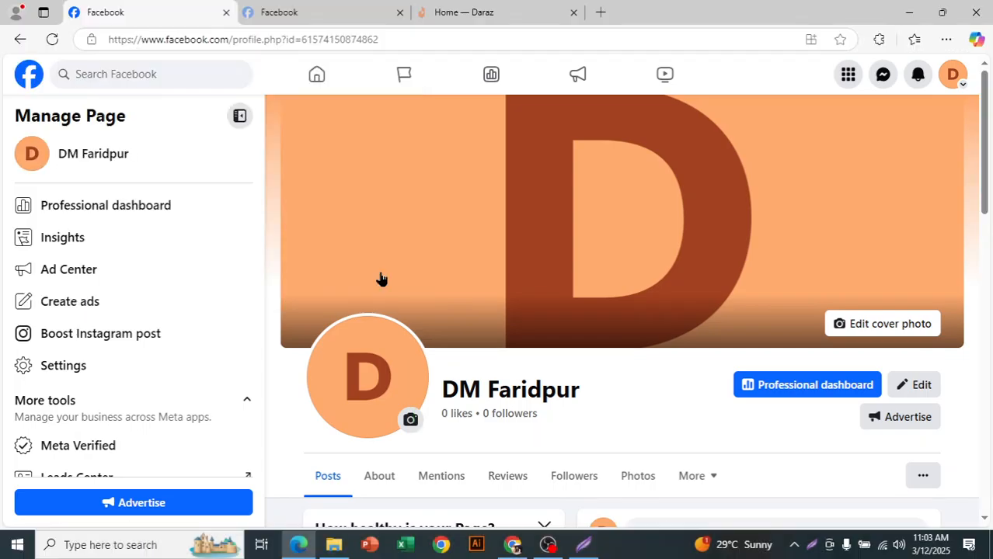
# Step: Capture the lower cover and profile header area of the Page and save it as Screenshot_2.png in the same folder
pyautogui.press('Print')
pyautogui.moveTo(211, 203); pyautogui.dragTo(871, 490)
pyautogui.click(837, 505)
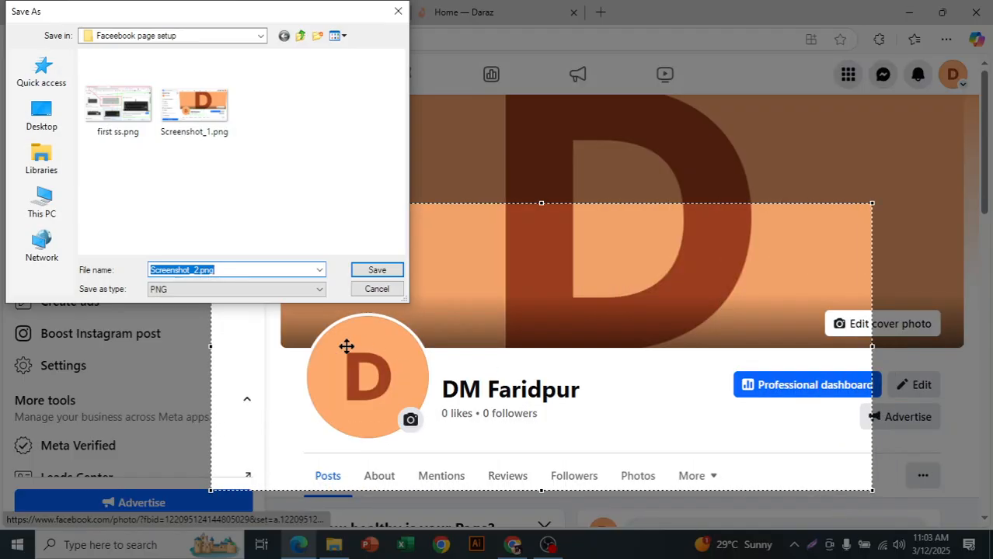
pyautogui.click(380, 272)
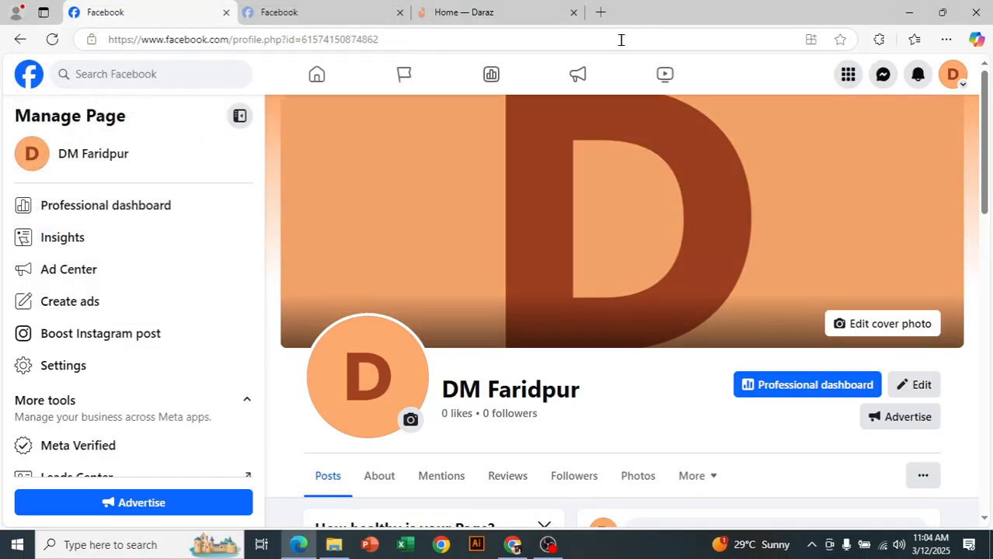
# Step: Switch the second Facebook tab from acting as DM Faridpur to the owner's personal profile
pyautogui.click(316, 7)
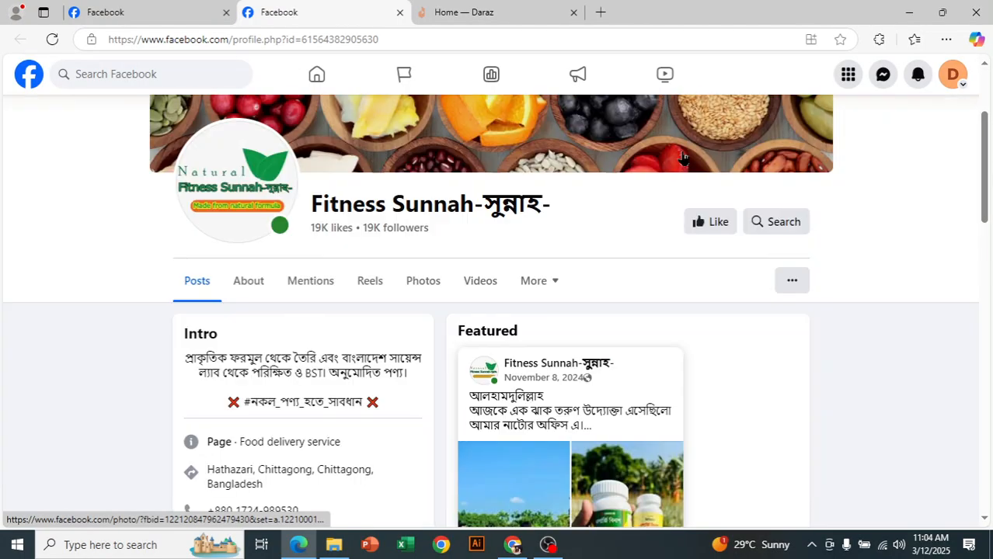
pyautogui.click(952, 85)
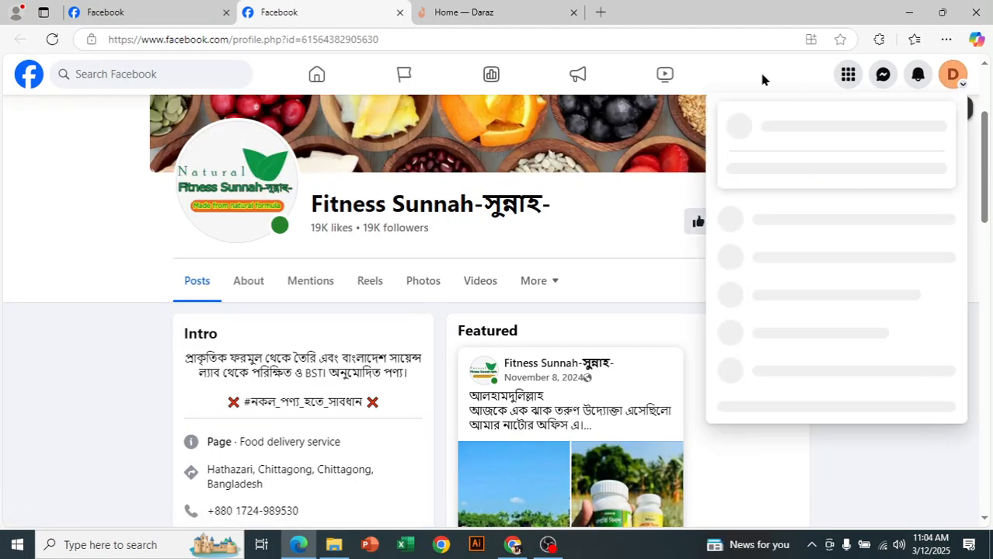
pyautogui.click(813, 179)
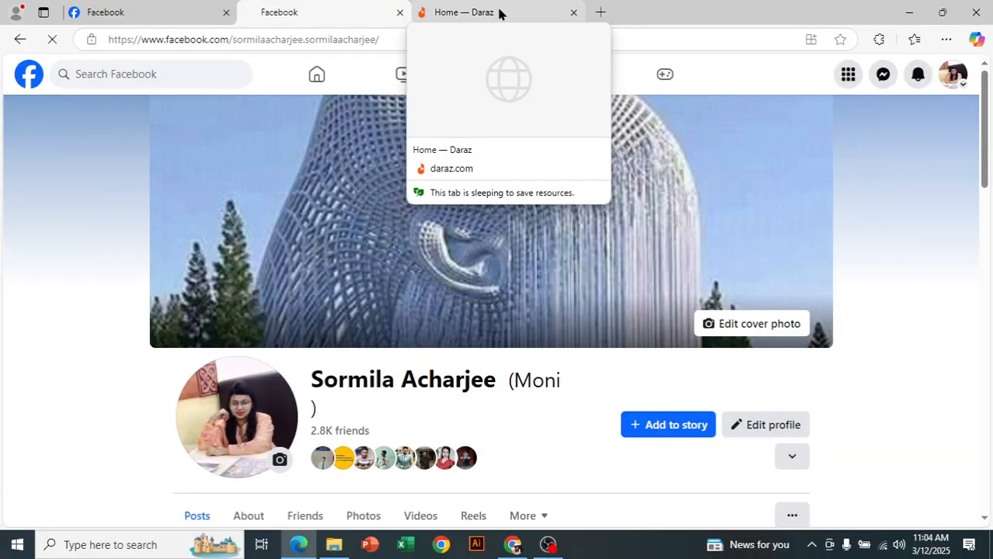
pyautogui.scroll(-2, 507, 405)
pyautogui.scroll(2, 427, 359)
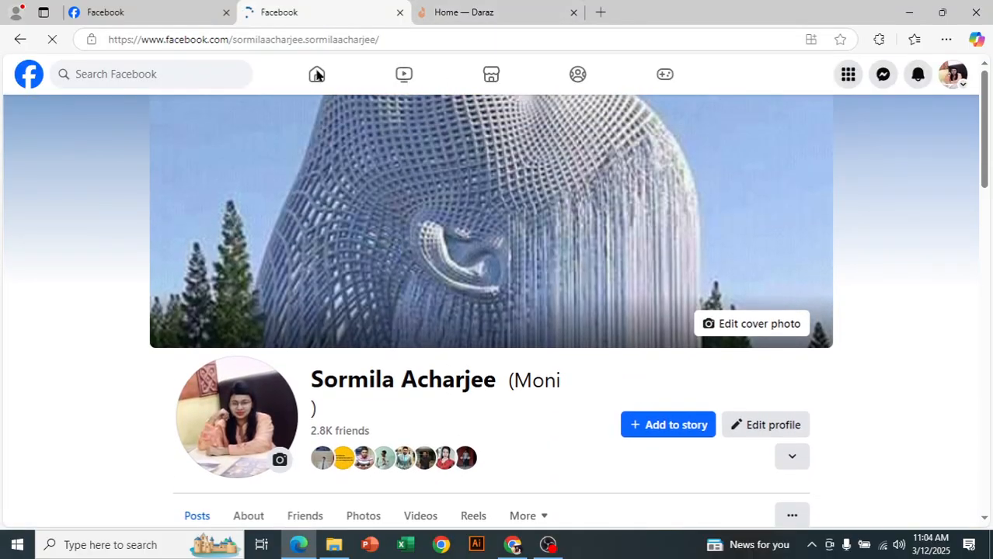
pyautogui.scroll(-2, 318, 79)
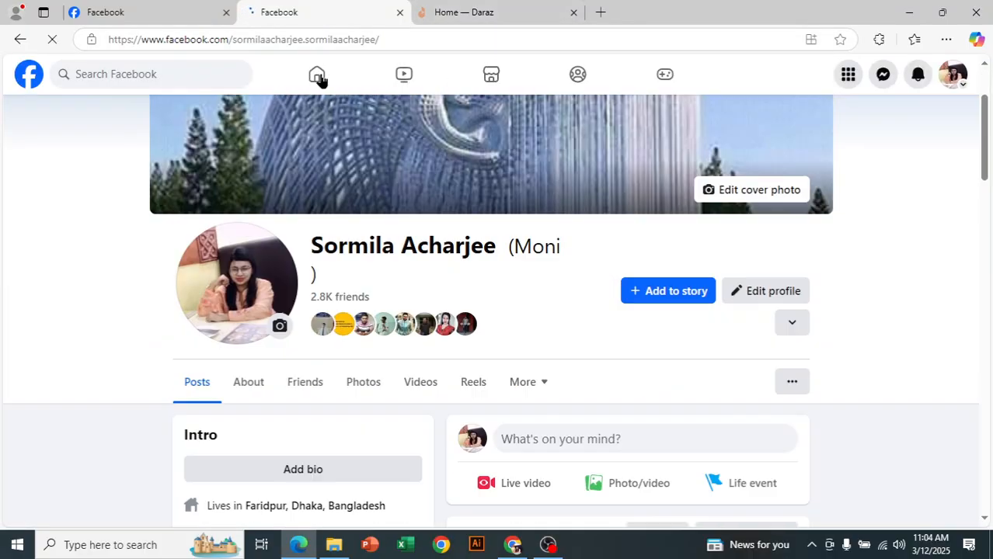
# Step: Go to the home feed and open the public group named after the account owner from the shortcuts
pyautogui.click(319, 75)
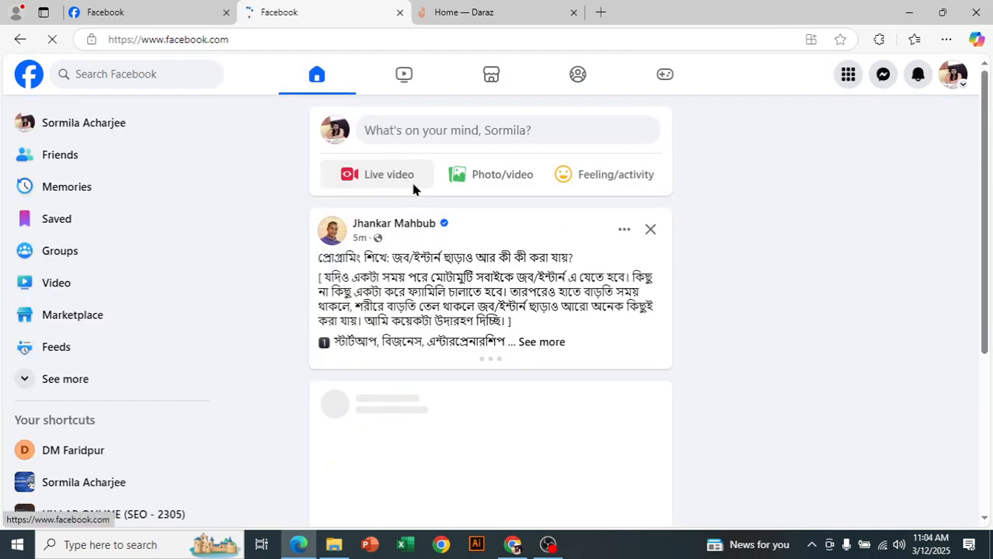
pyautogui.scroll(-2, 128, 350)
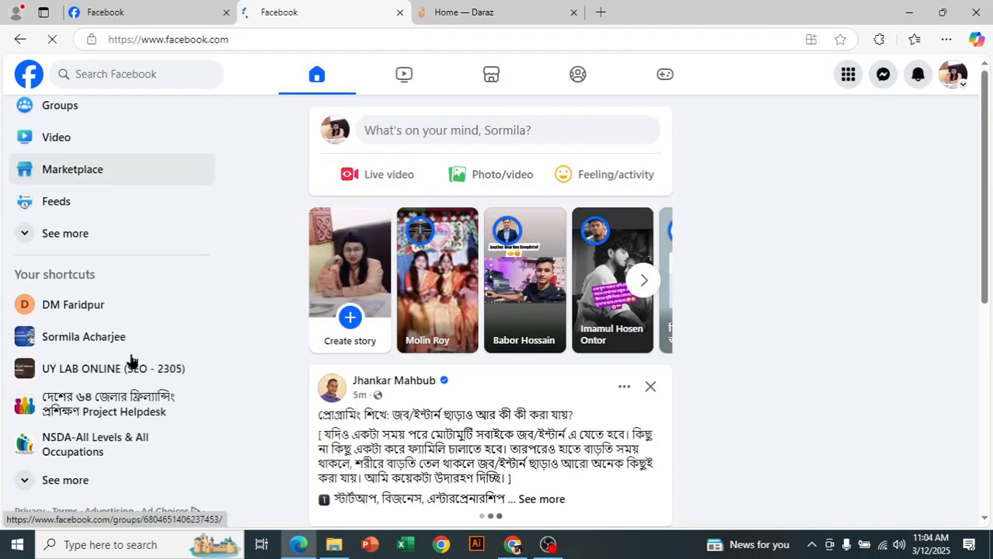
pyautogui.click(75, 339)
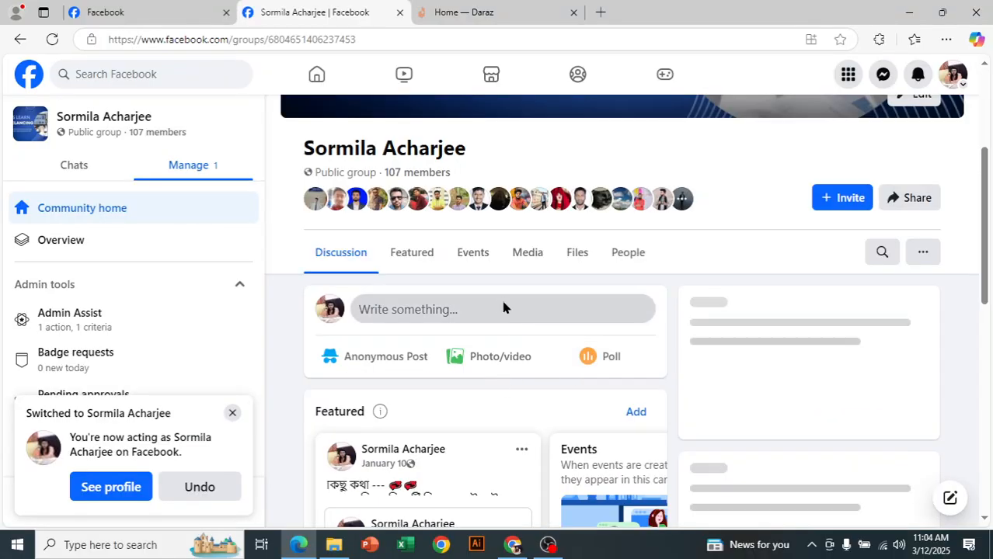
pyautogui.click(502, 308)
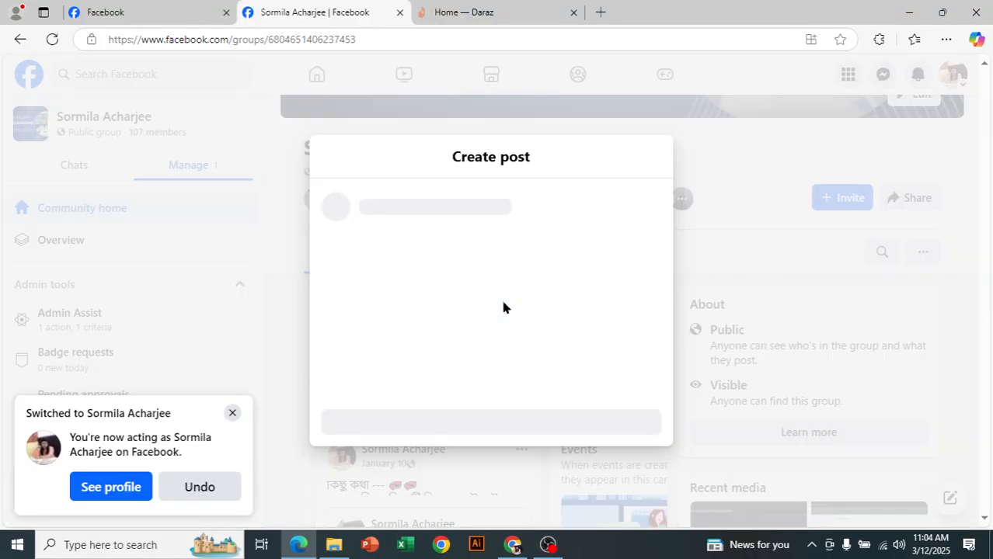
pyautogui.write('N')
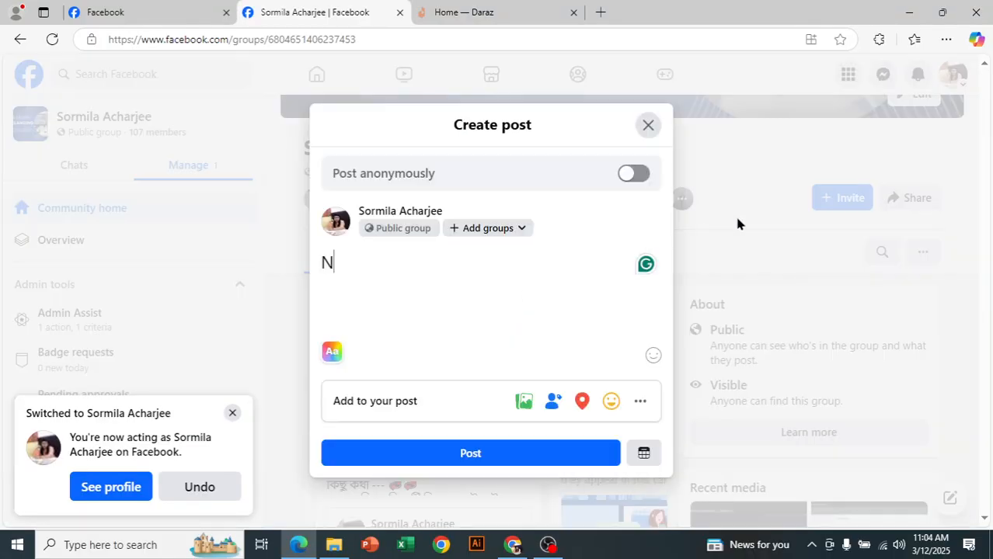
pyautogui.write('ame :')
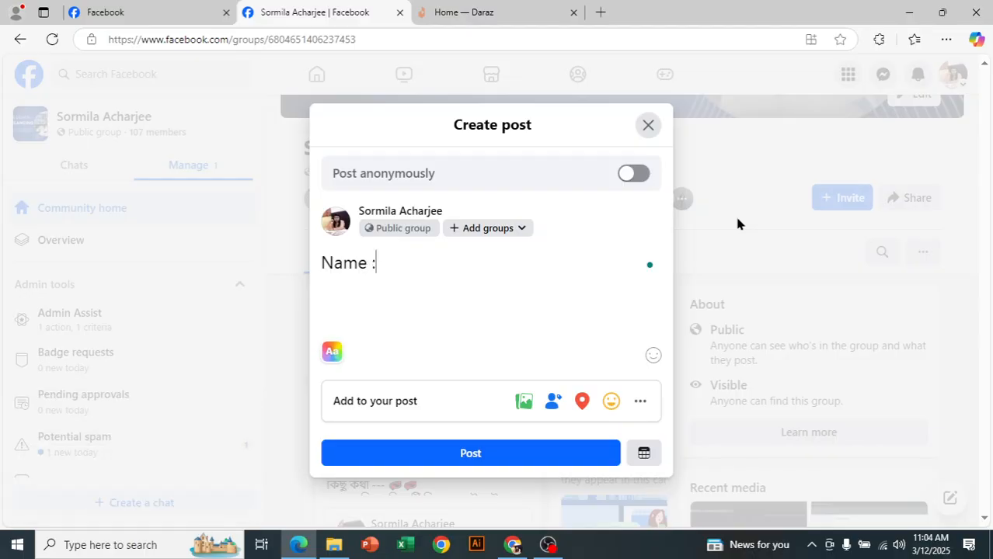
pyautogui.press('Return')
pyautogui.write('Roll')
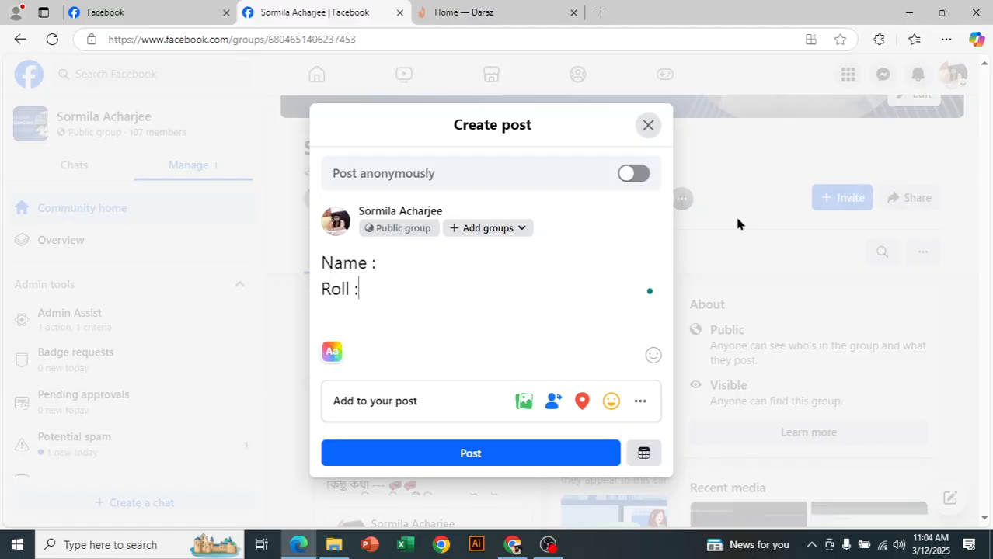
pyautogui.write(' :')
pyautogui.press('Return')
pyautogui.press('BackSpace')
pyautogui.press('BackSpace')
pyautogui.press('BackSpace')
pyautogui.press('BackSpace')
pyautogui.press('BackSpace')
pyautogui.press('BackSpace')
pyautogui.press('BackSpace')
pyautogui.press('BackSpace')
pyautogui.press('BackSpace')
pyautogui.press('BackSpace')
pyautogui.press('BackSpace')
pyautogui.press('BackSpace')
pyautogui.press('BackSpace')
pyautogui.press('BackSpace')
pyautogui.press('BackSpace')
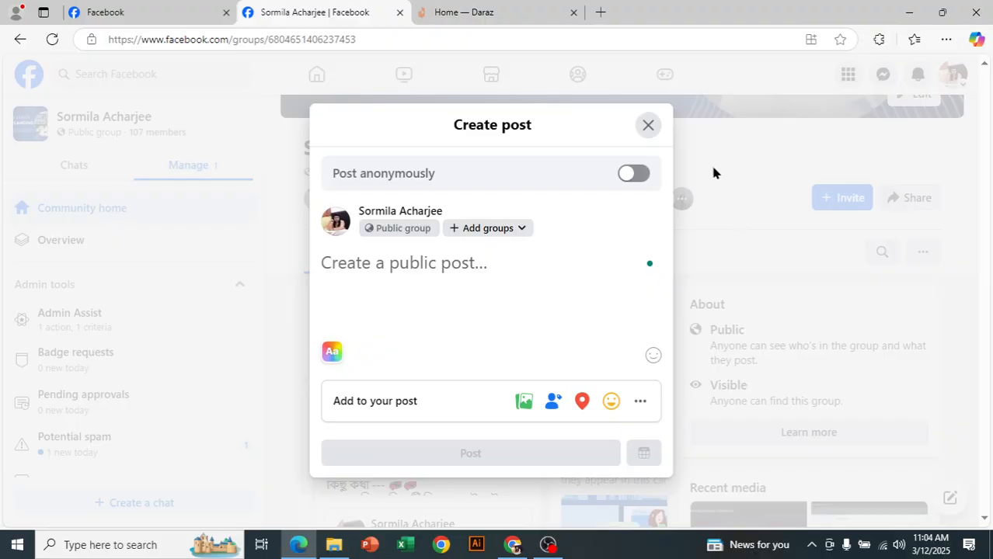
pyautogui.click(649, 126)
# Step: Copy the assignment details from the latest member post in the group and paste them into a new group post
pyautogui.scroll(-7, 514, 326)
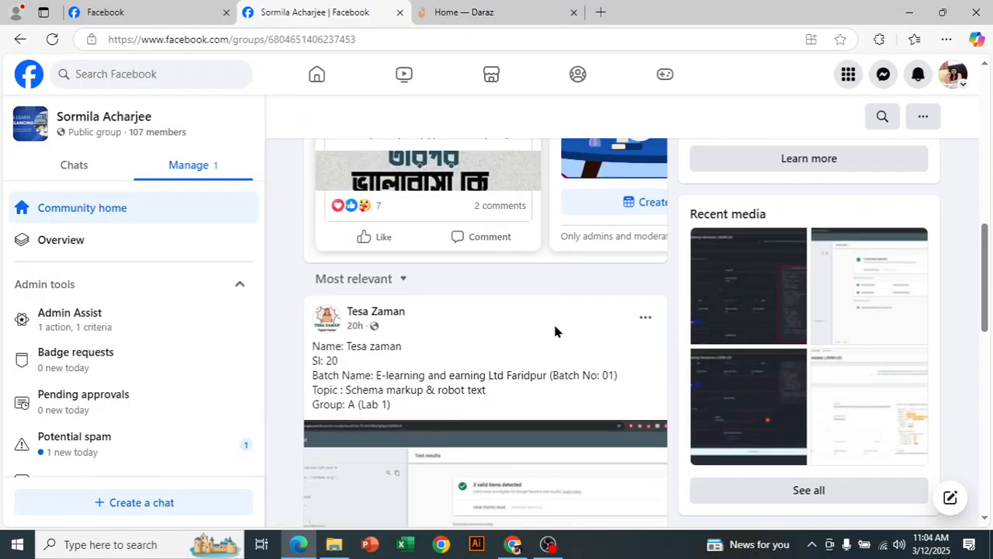
pyautogui.moveTo(399, 337); pyautogui.dragTo(309, 281)
pyautogui.hotkey('ctrl', 'c')
pyautogui.rightClick(367, 313)
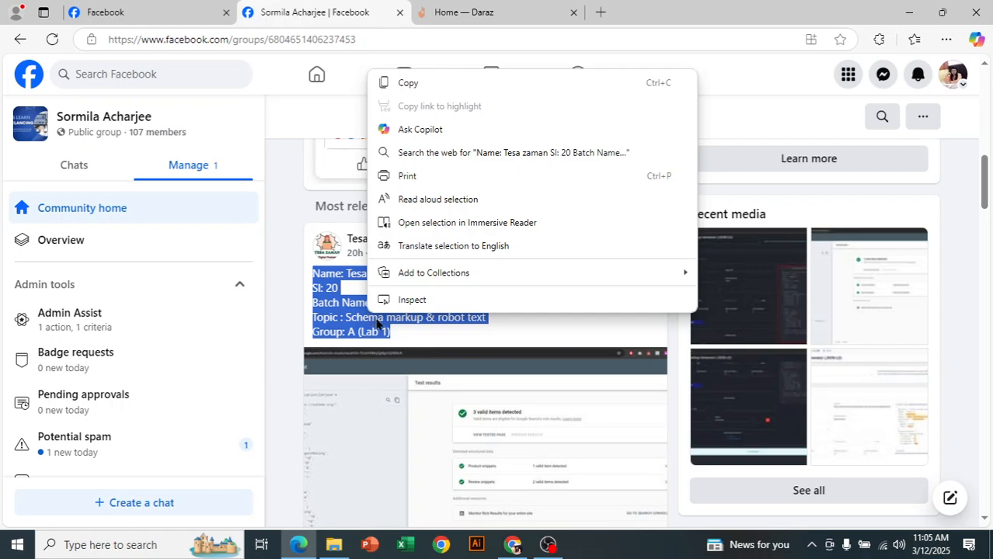
pyautogui.click(417, 80)
pyautogui.scroll(7, 358, 303)
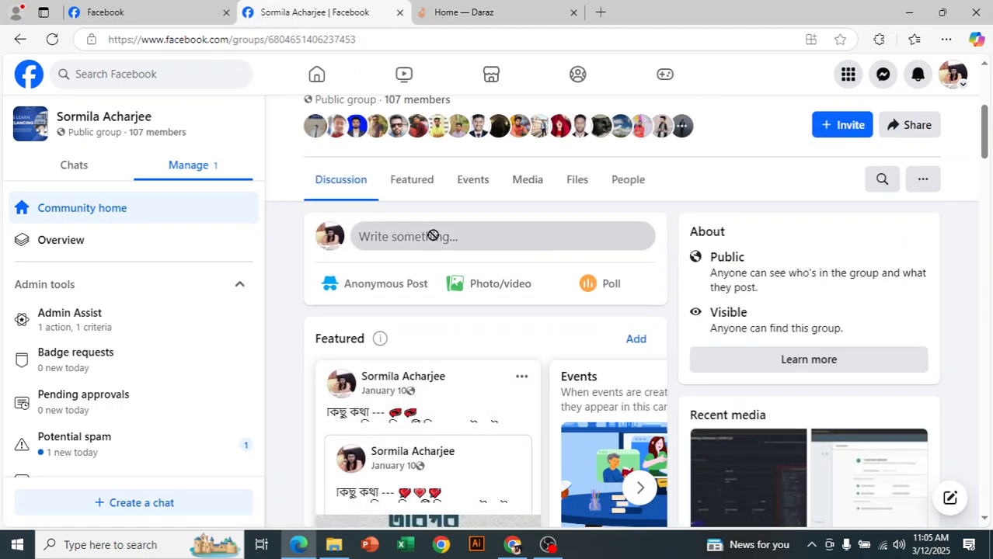
pyautogui.click(433, 237)
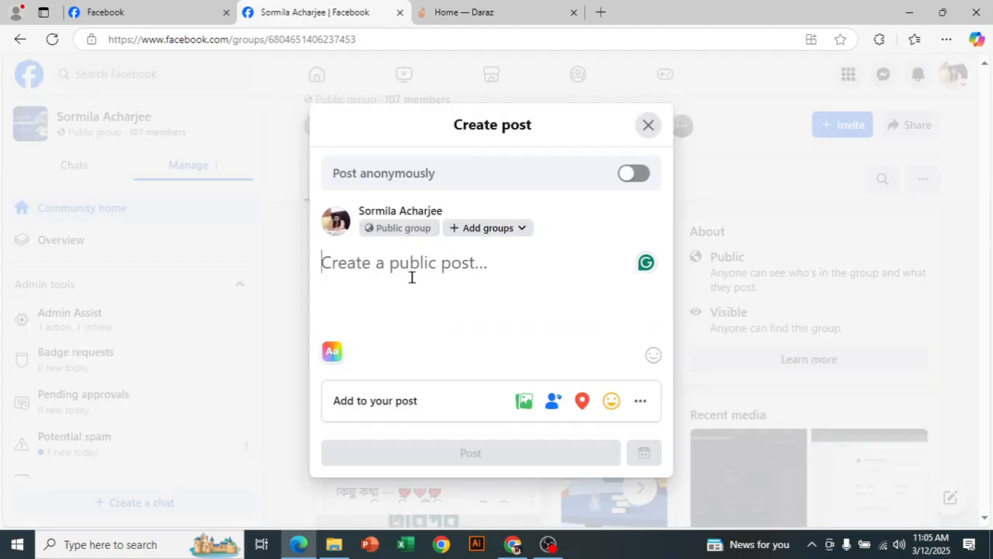
pyautogui.hotkey('ctrl', 'v')
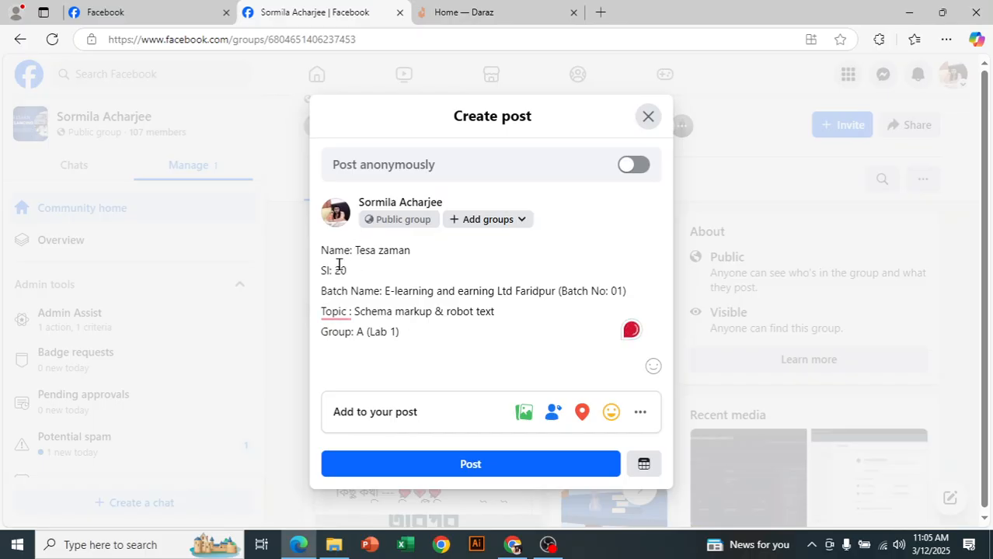
# Step: Replace the batch name in the post draft with "BCC Faridpur"
pyautogui.moveTo(347, 270); pyautogui.dragTo(317, 270)
pyautogui.moveTo(408, 307); pyautogui.dragTo(412, 306)
pyautogui.click(566, 303)
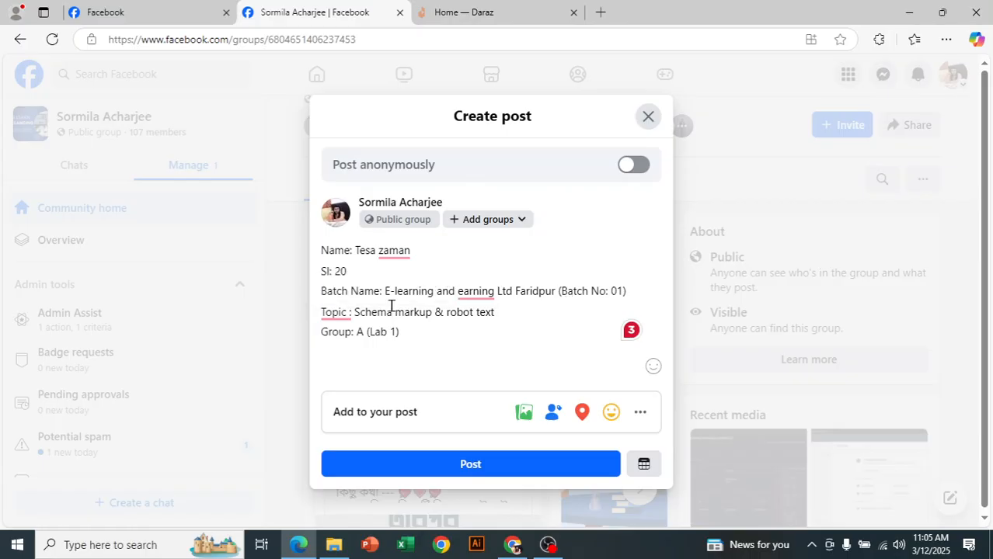
pyautogui.moveTo(383, 291); pyautogui.dragTo(626, 291)
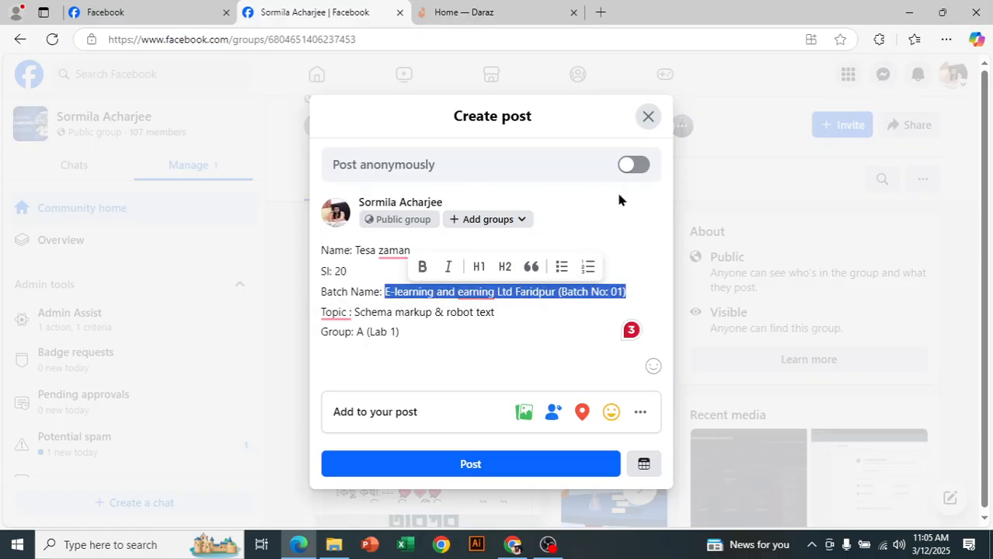
pyautogui.press('BackSpace')
pyautogui.write('Batch Name: B')
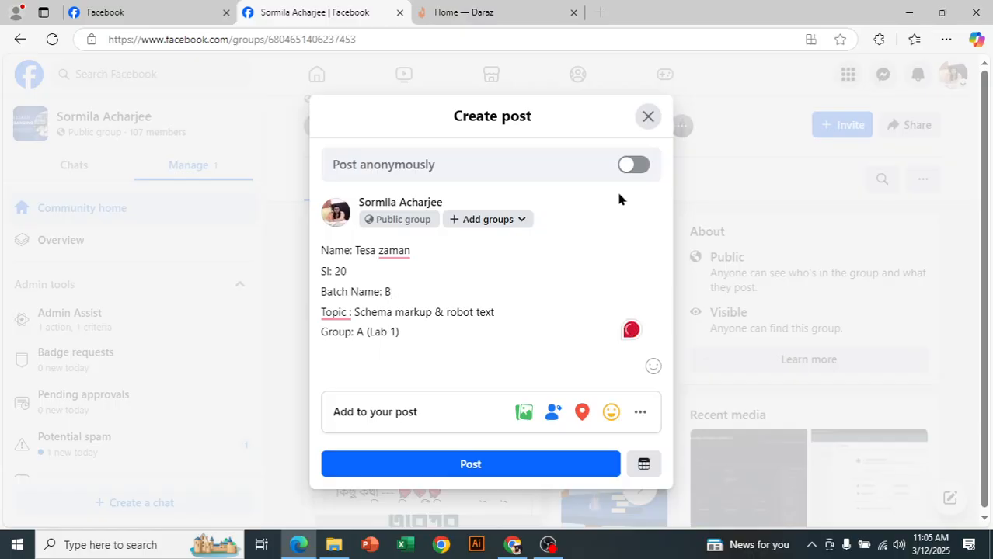
pyautogui.write('CC Faridpur ')
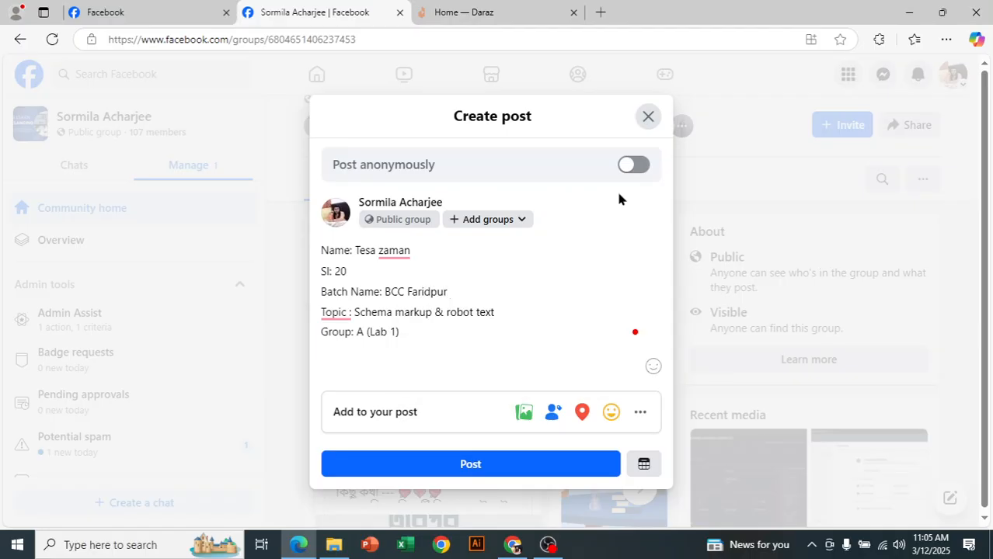
pyautogui.write(')')
pyautogui.press('BackSpace')
# Step: Change the topic in the post draft to "Facebook page creation"
pyautogui.moveTo(358, 313); pyautogui.dragTo(528, 326)
pyautogui.press('BackSpace')
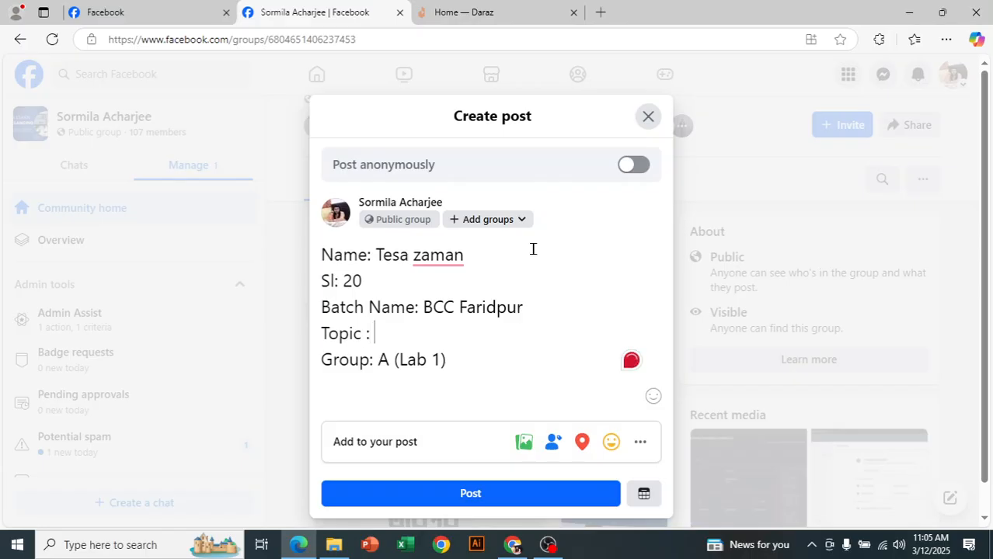
pyautogui.write('Faceb')
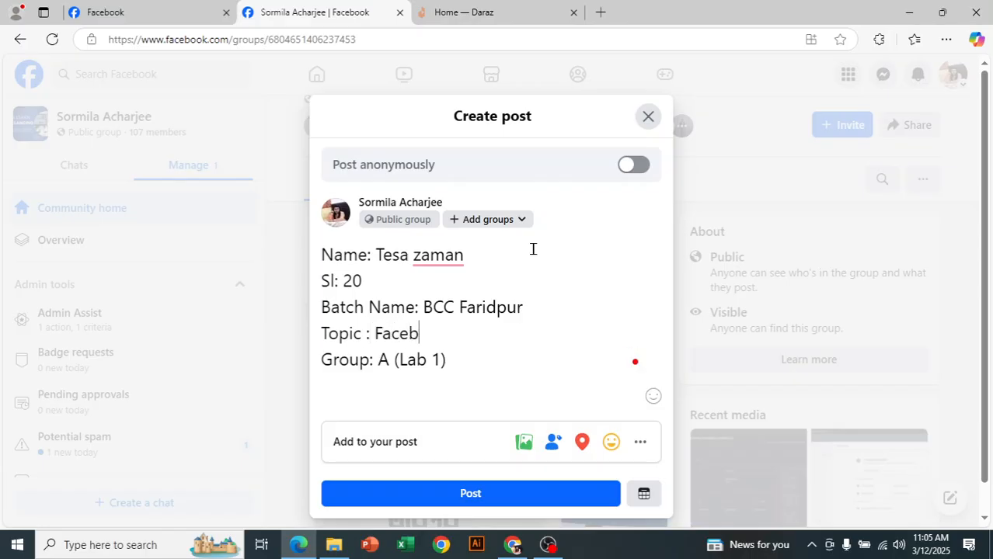
pyautogui.write('ook page creation')
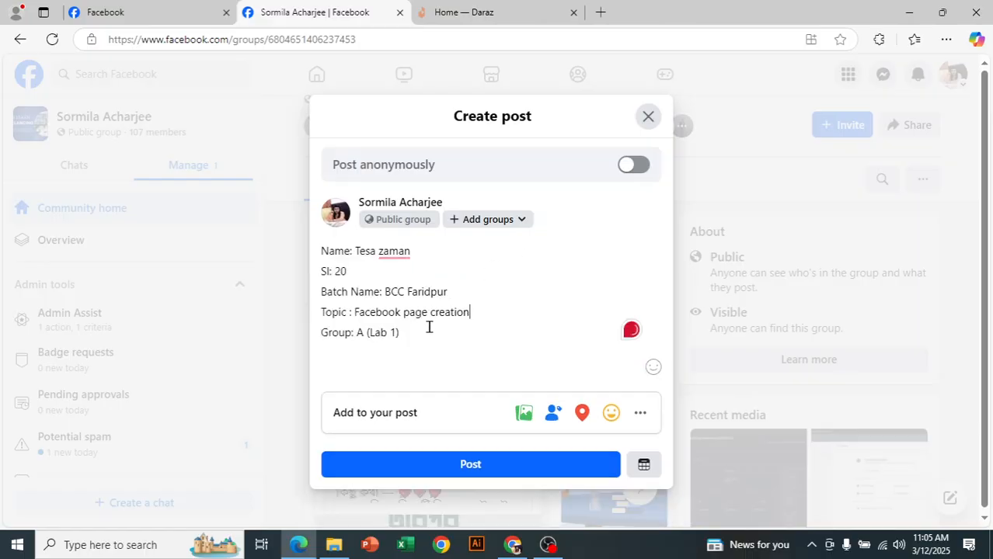
# Step: Replace the group line at the end of the post draft with "Batch : 01"
pyautogui.click(403, 330)
pyautogui.moveTo(403, 330); pyautogui.dragTo(319, 332)
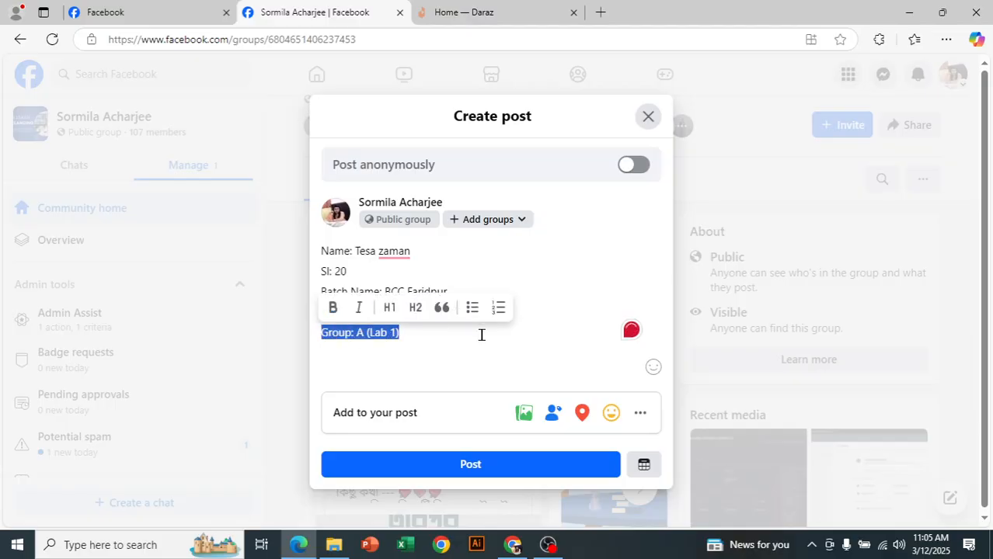
pyautogui.press('BackSpace')
pyautogui.write('B')
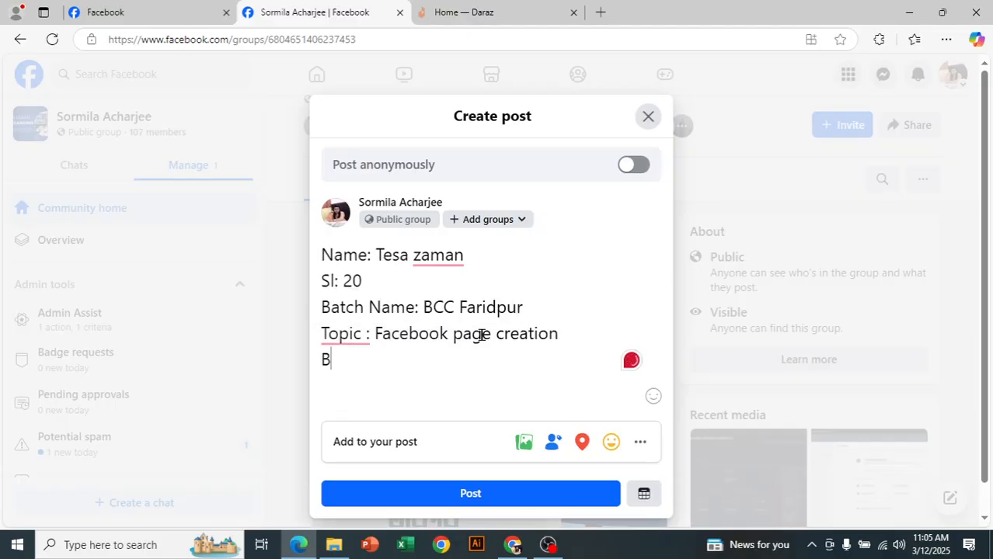
pyautogui.write('atch : 0')
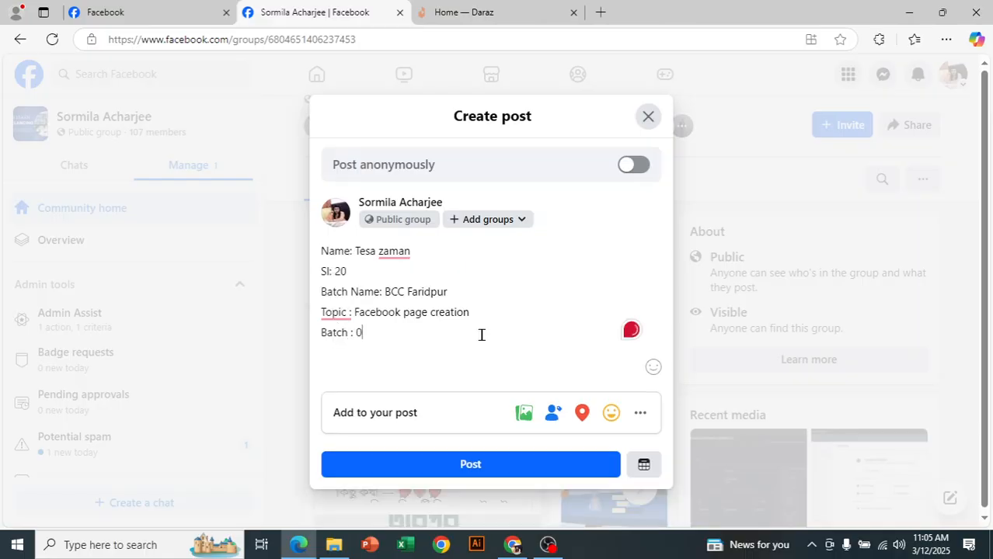
pyautogui.write('1')
pyautogui.moveTo(347, 293); pyautogui.dragTo(454, 285)
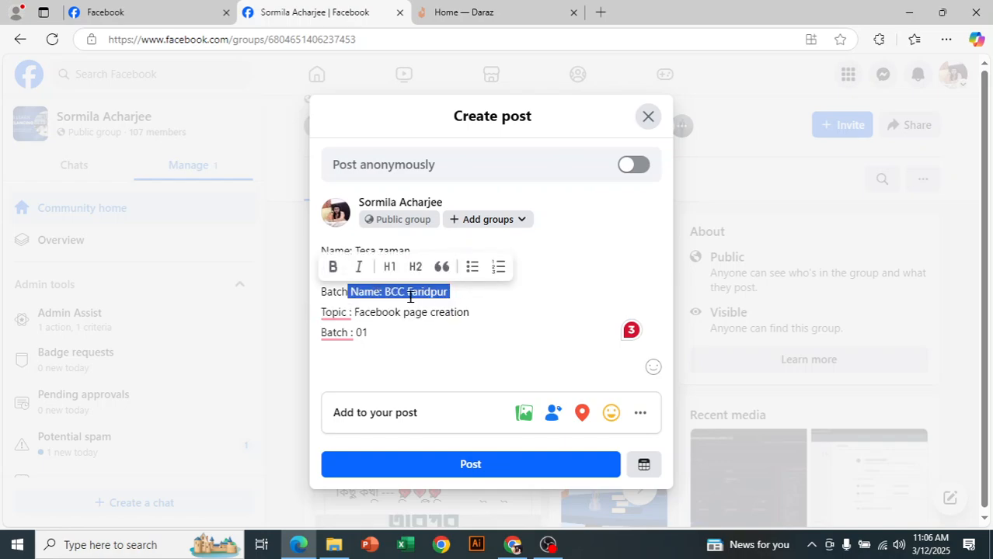
pyautogui.click(466, 312)
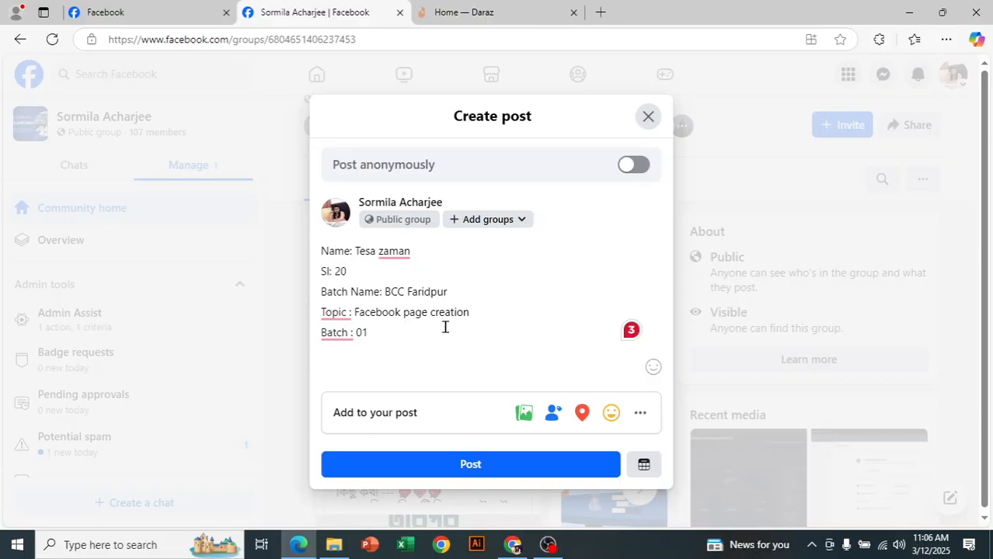
pyautogui.moveTo(346, 271); pyautogui.dragTo(319, 272)
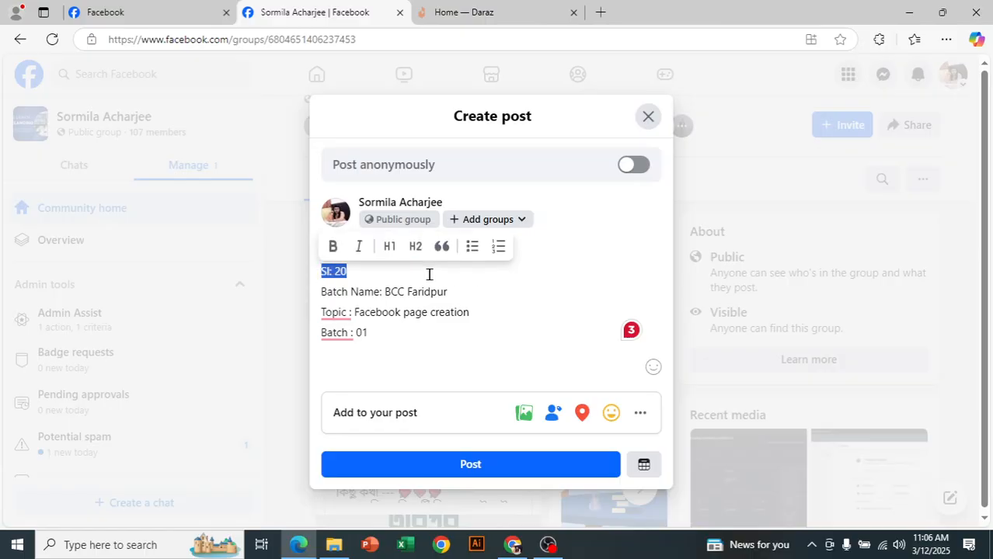
pyautogui.click(494, 312)
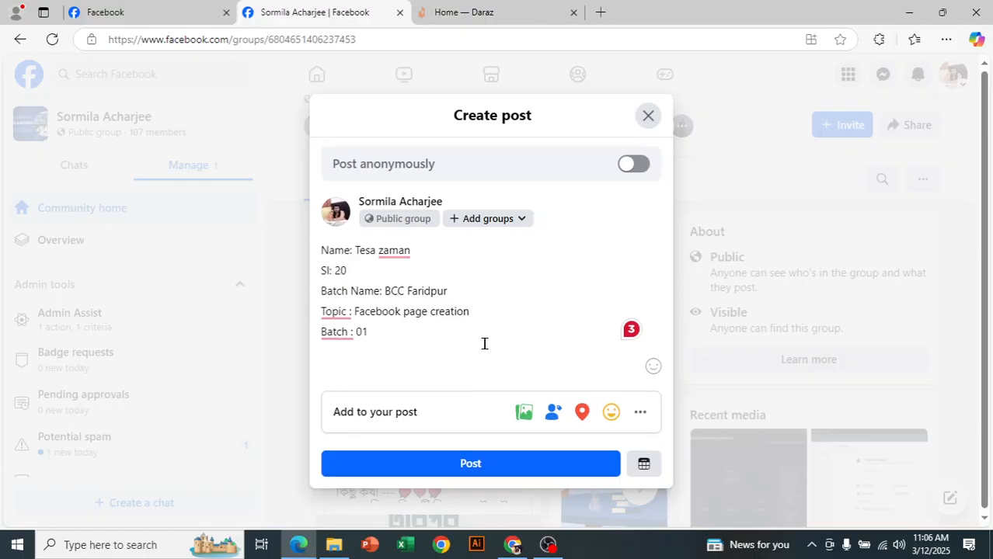
# Step: Attach first ss.png, Screenshot_1.png and Screenshot_2.png from the page setup folder inside Pictures > Bcc Digital marketing to the post draft
pyautogui.click(524, 411)
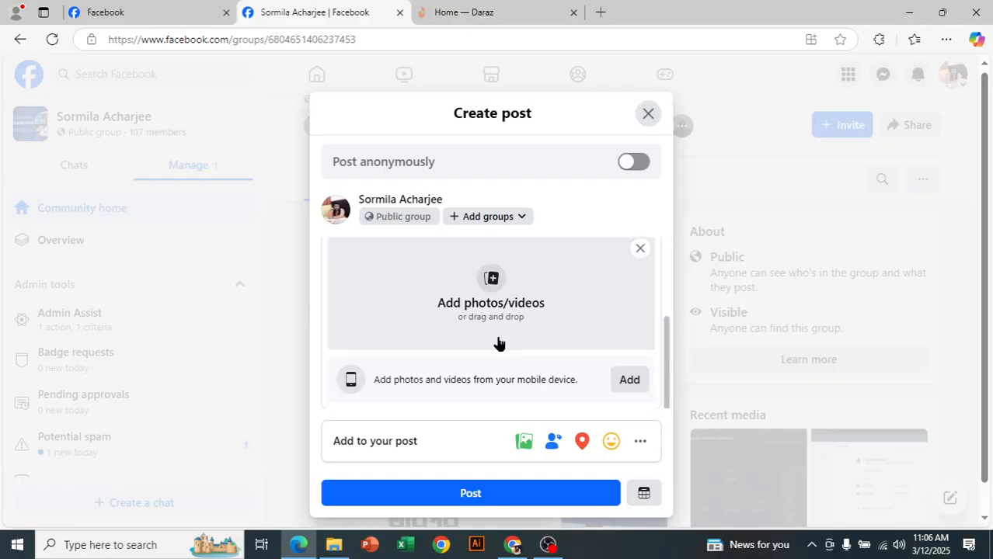
pyautogui.click(483, 298)
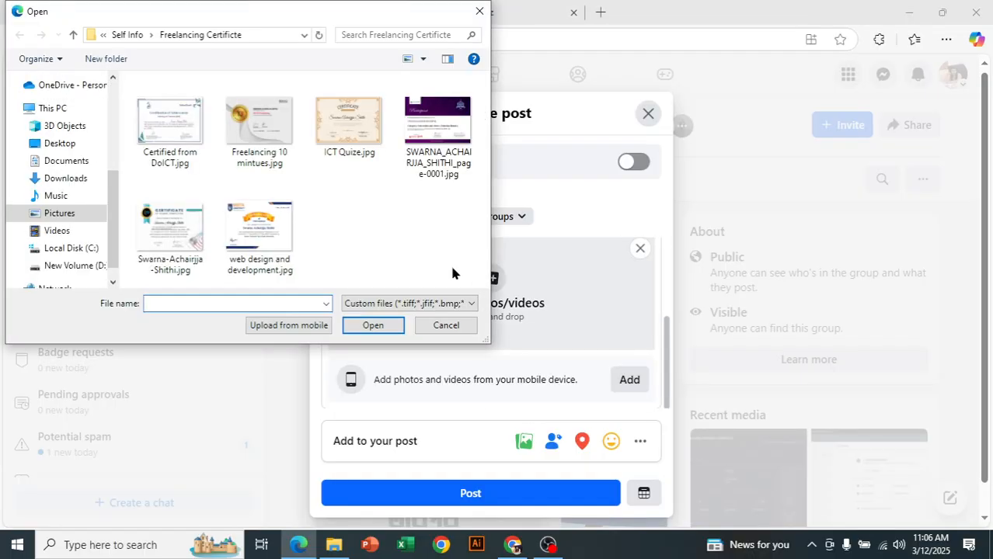
pyautogui.click(74, 219)
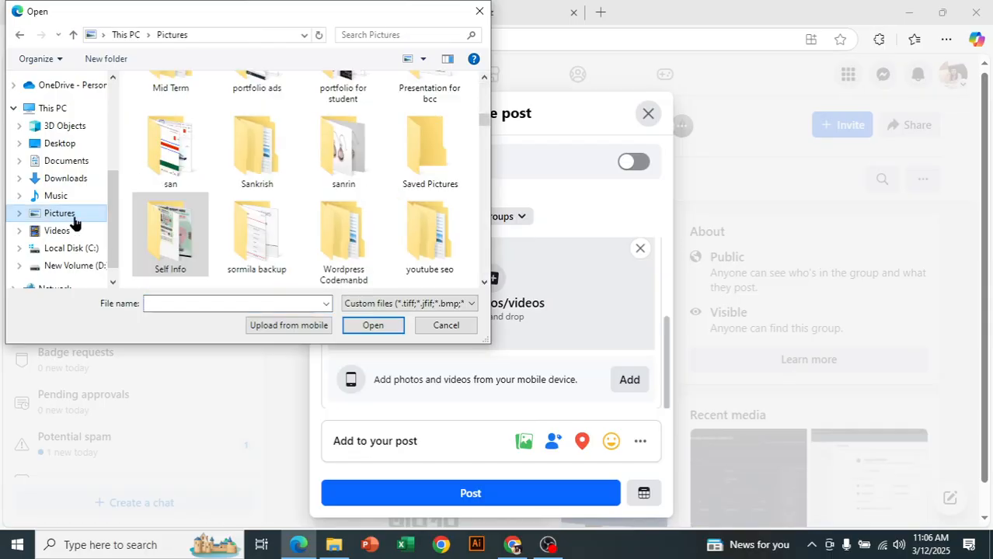
pyautogui.scroll(10, 237, 223)
pyautogui.scroll(4, 237, 224)
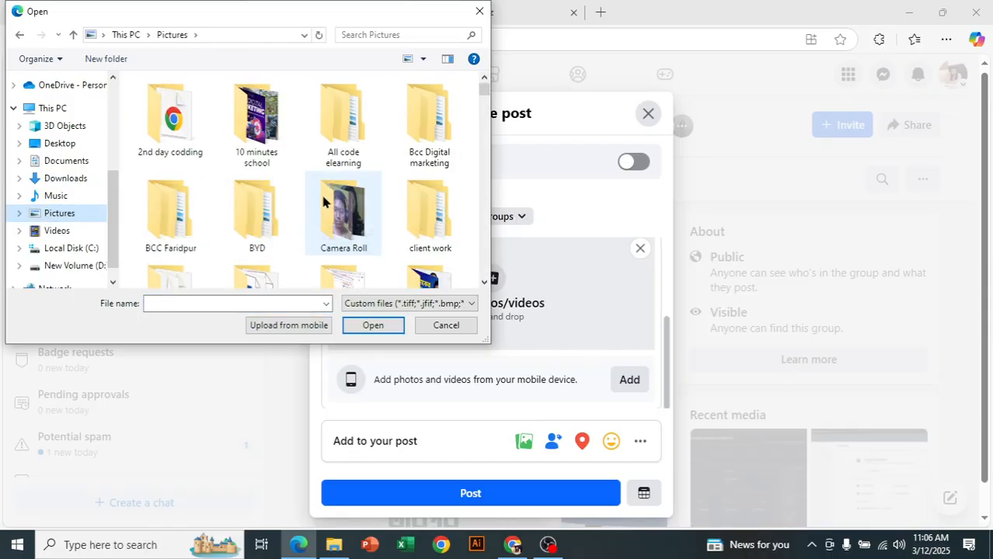
pyautogui.doubleClick(411, 105)
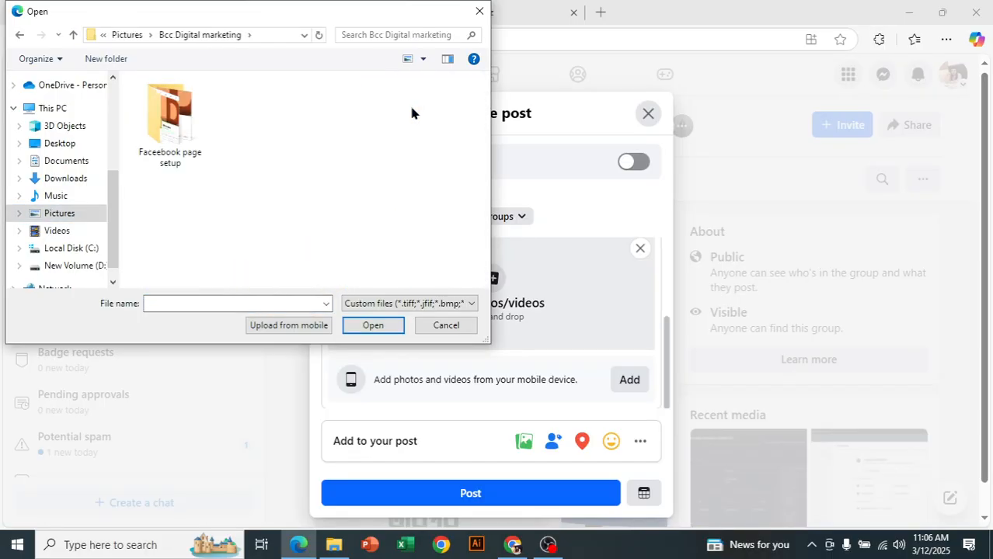
pyautogui.doubleClick(167, 129)
pyautogui.moveTo(146, 181); pyautogui.dragTo(376, 144)
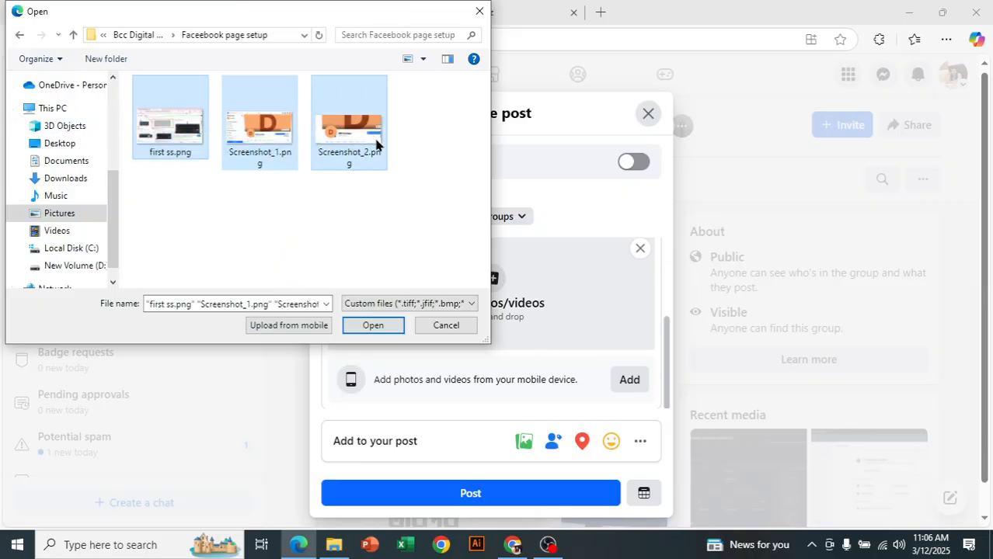
pyautogui.click(373, 325)
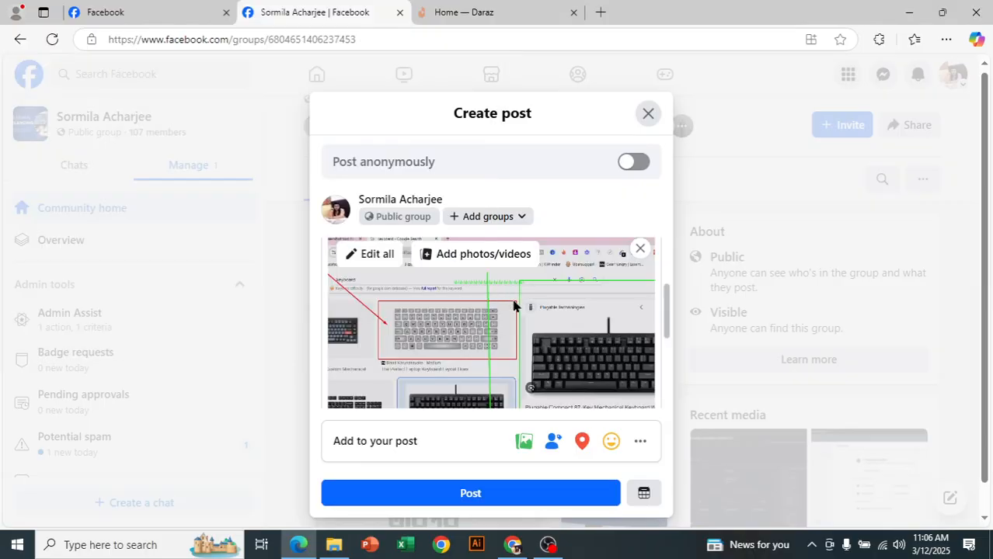
# Step: Review the attached screenshots and assignment text in the post draft, and close the draft without publishing it
pyautogui.scroll(-3, 520, 342)
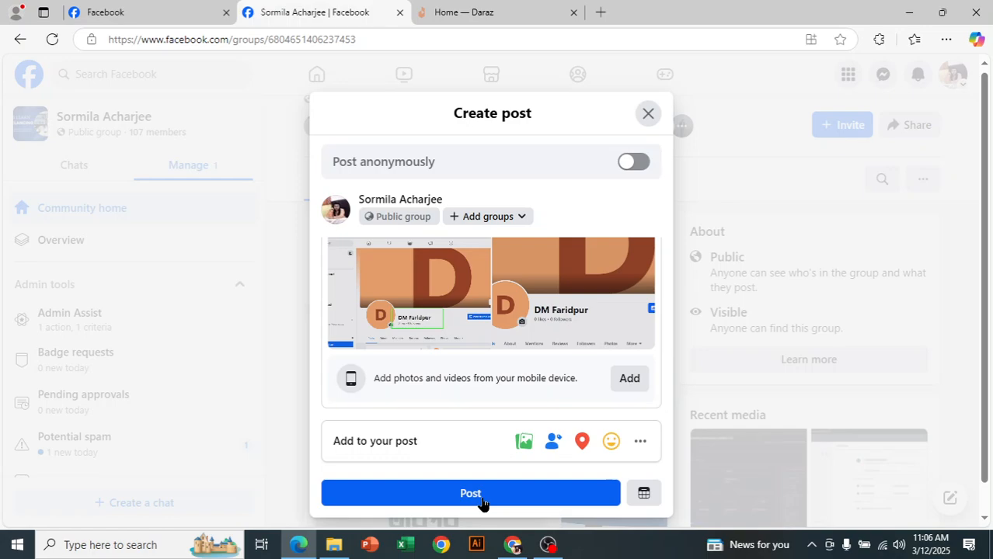
pyautogui.scroll(5, 506, 309)
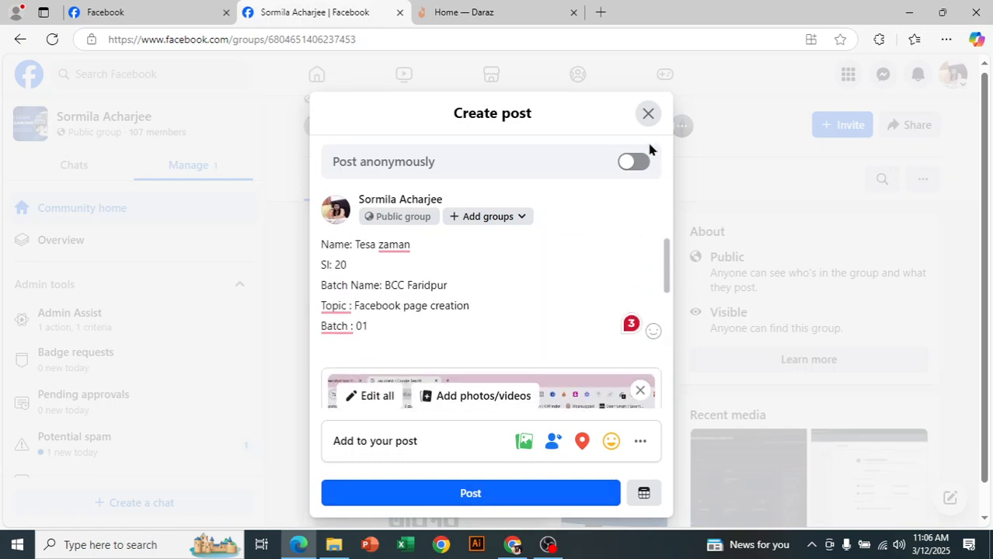
pyautogui.click(648, 114)
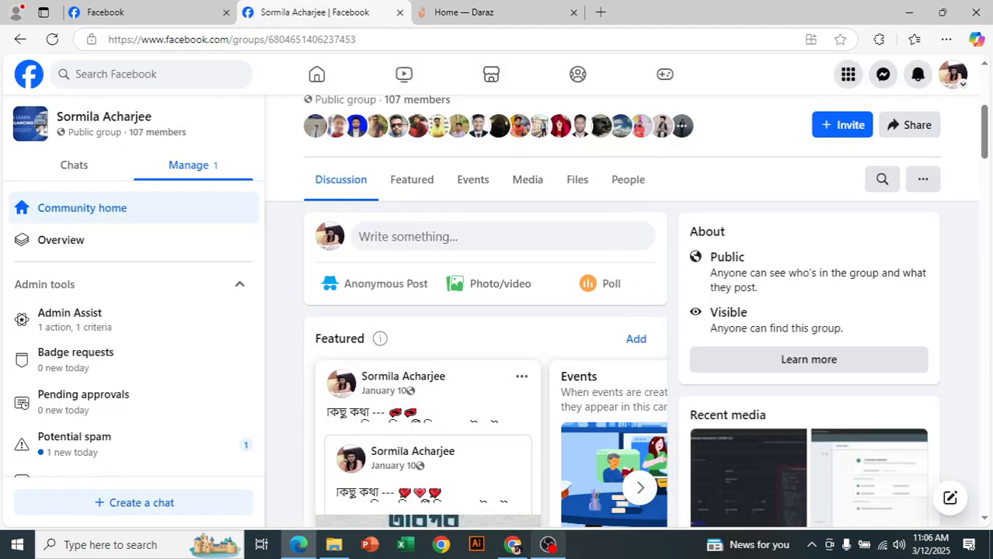